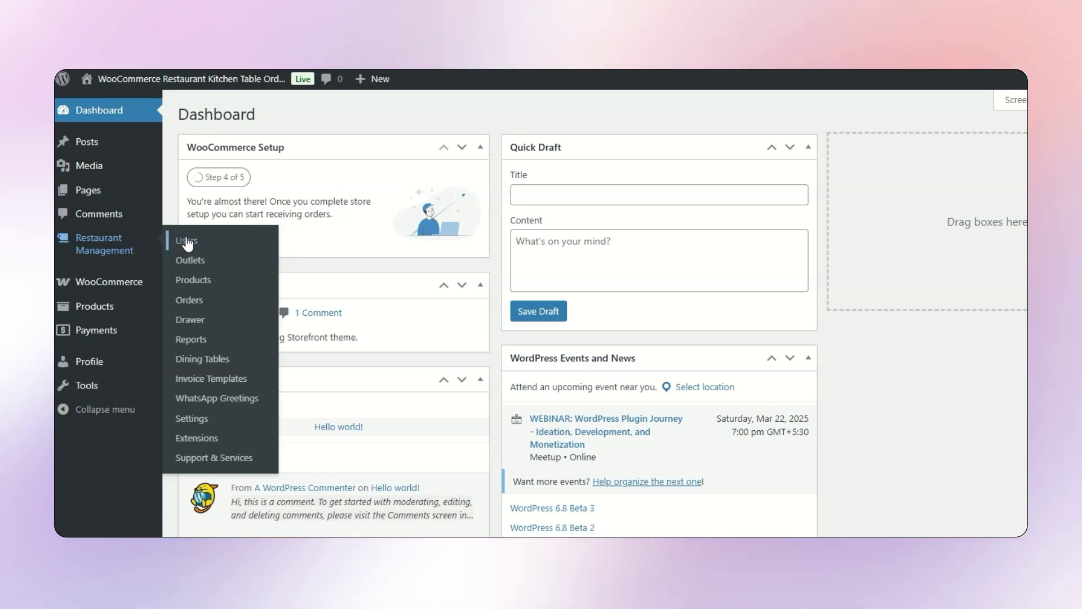
- Open the POS Users list and highlight the Pos User and Customer QR POS roles
left_click(186, 239)
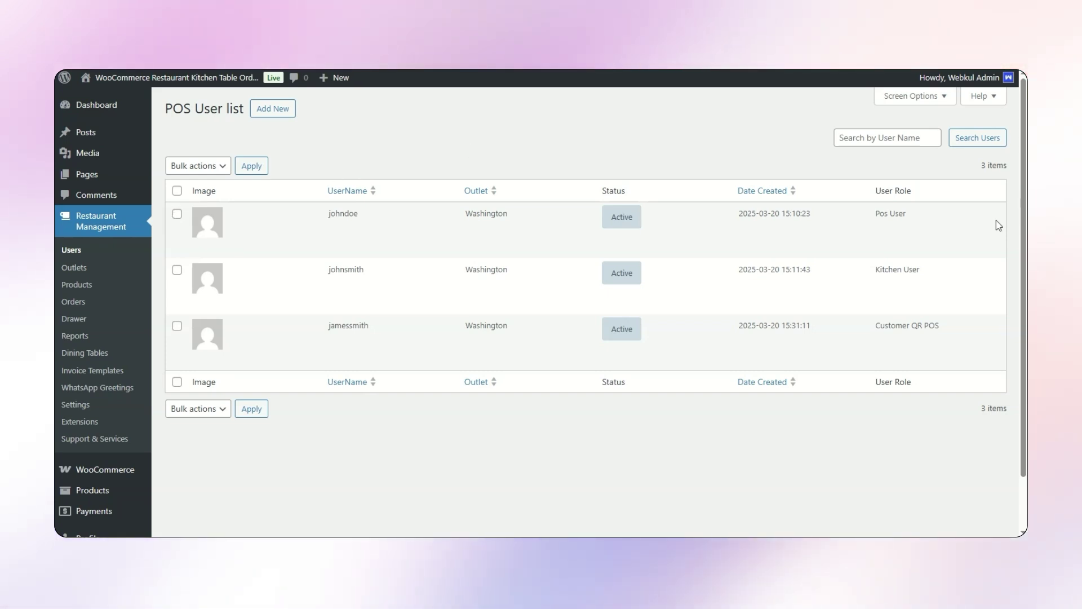
left_click_drag(873, 213, 926, 216)
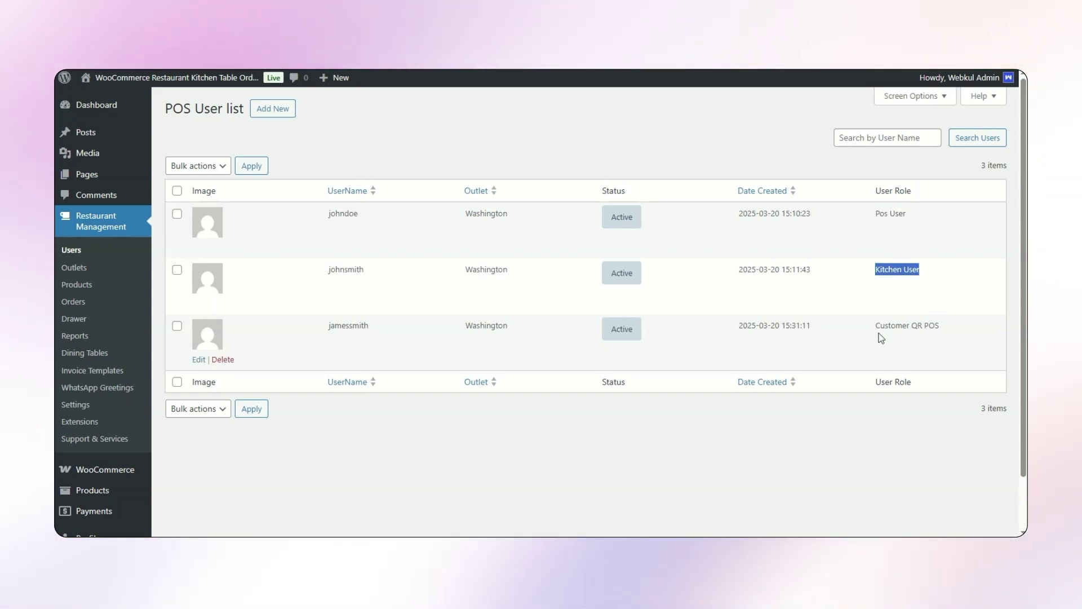
left_click_drag(874, 326, 945, 331)
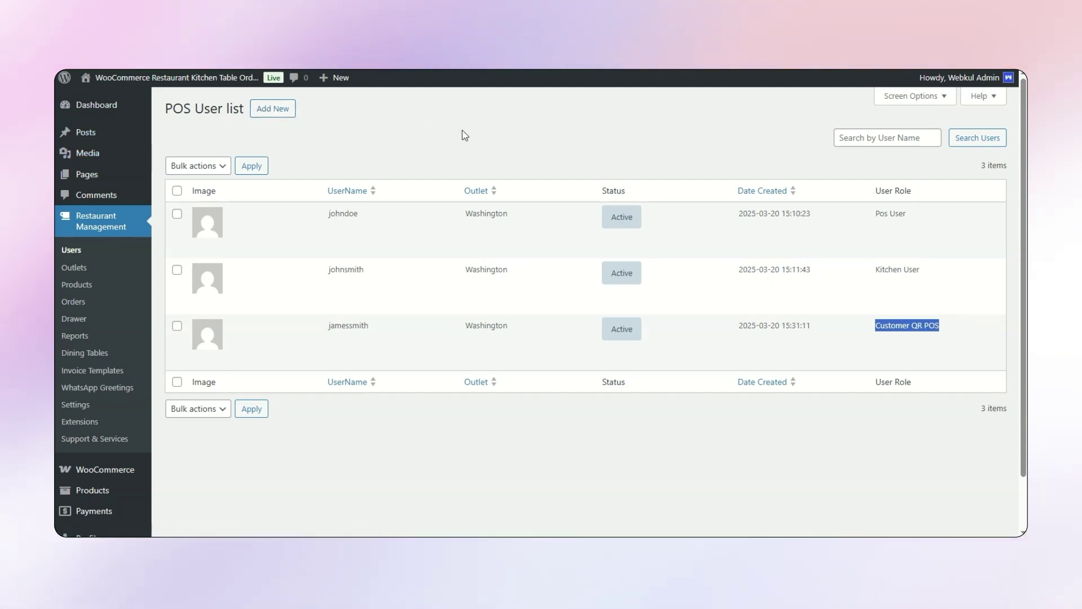
- Start a new POS user, enter its username and assign it to the Washington outlet
left_click(273, 110)
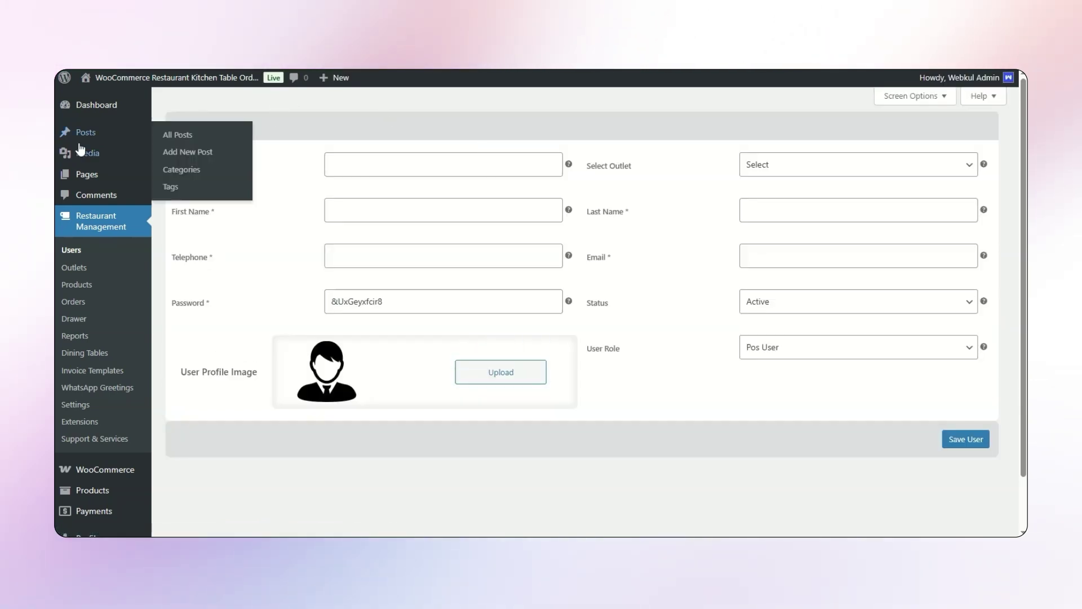
left_click(379, 164)
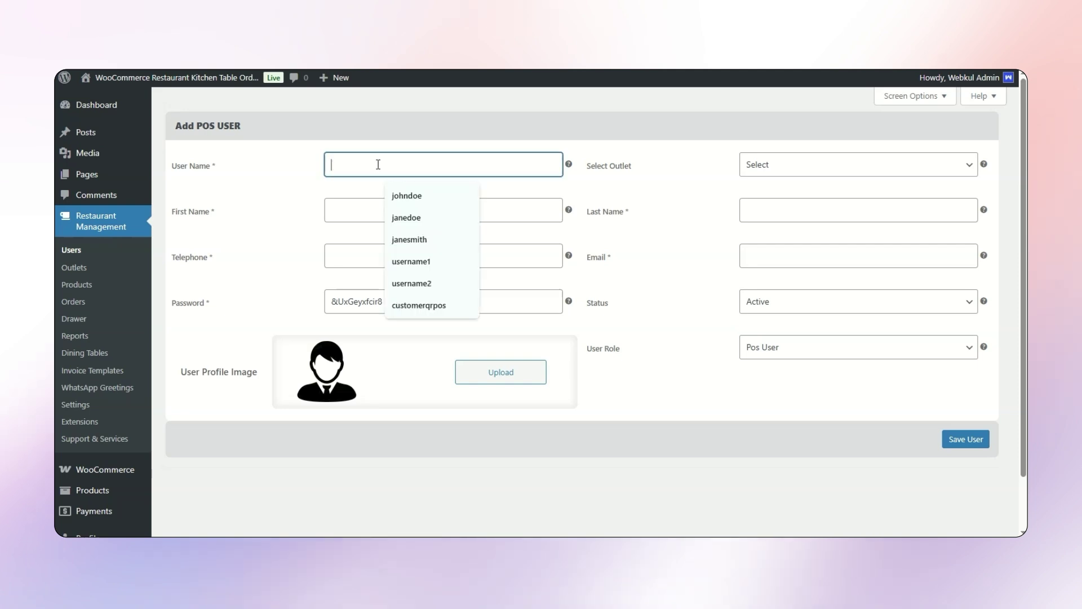
type("janesmith")
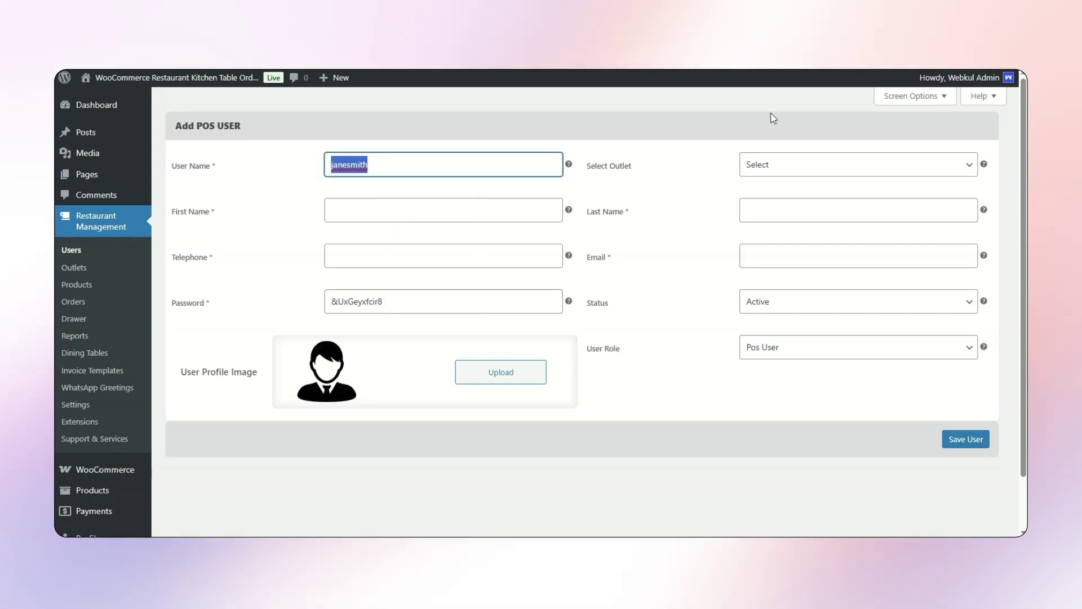
left_click(826, 164)
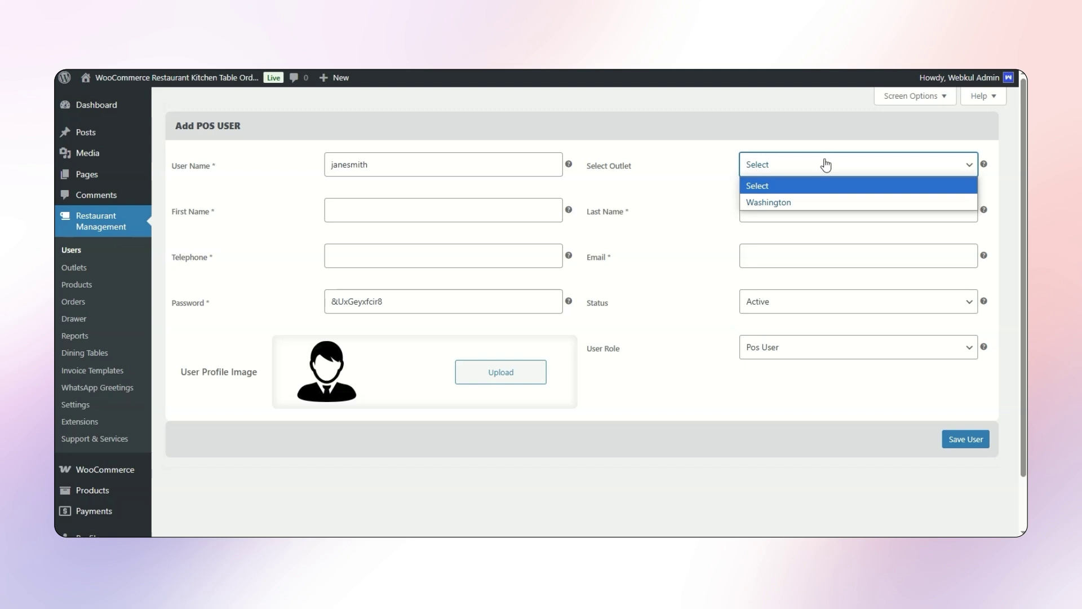
left_click(767, 203)
- Fill in the user's first name, last name, telephone number and e-mail address
left_click(393, 210)
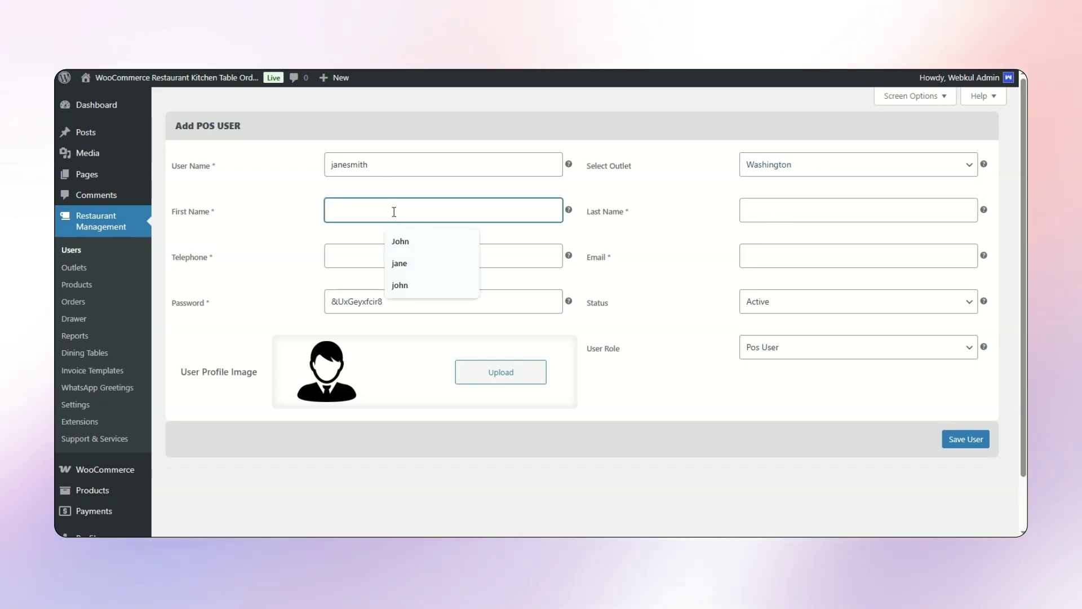
type("jane")
left_click(831, 214)
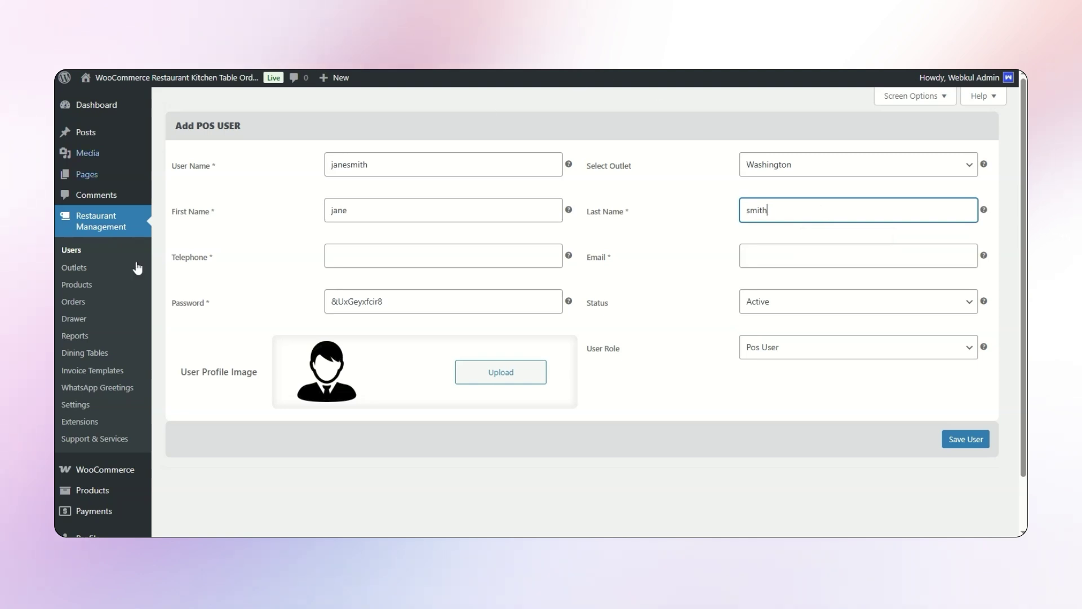
left_click(387, 258)
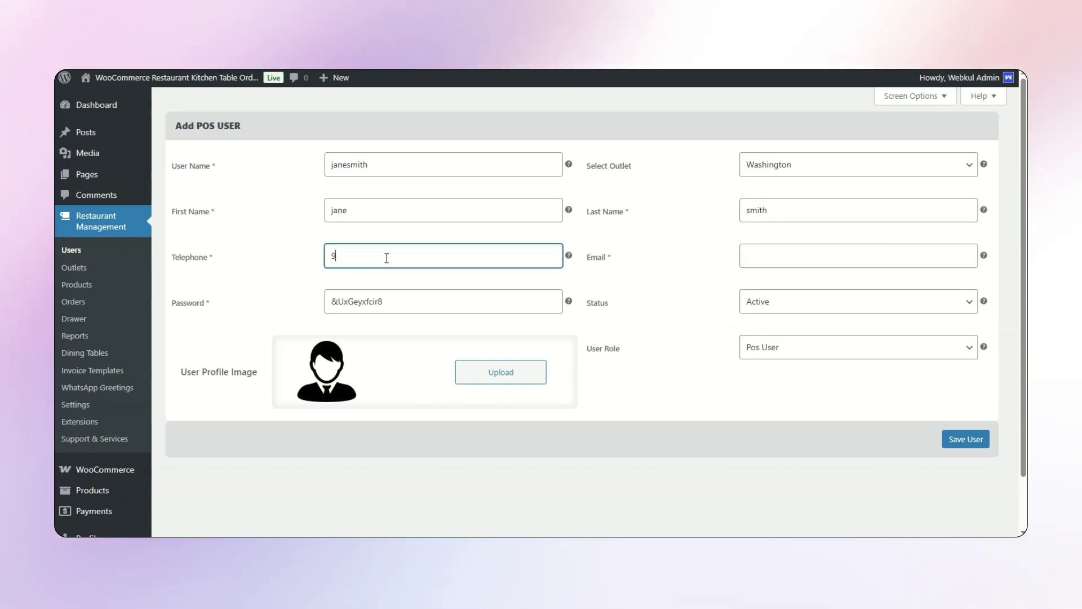
type("996655124")
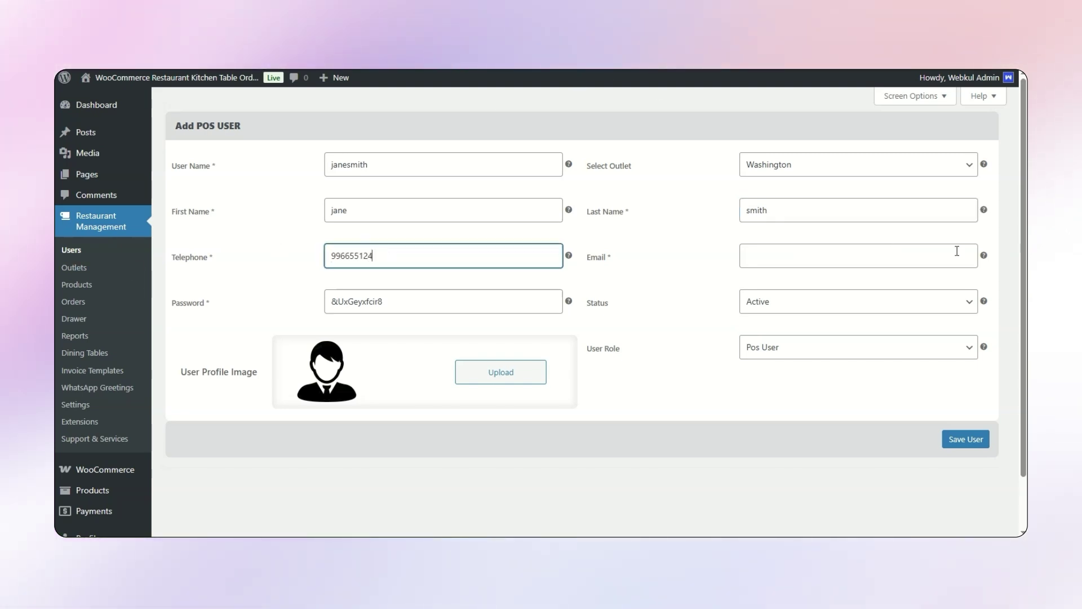
left_click(849, 257)
type("janesmith@example.com")
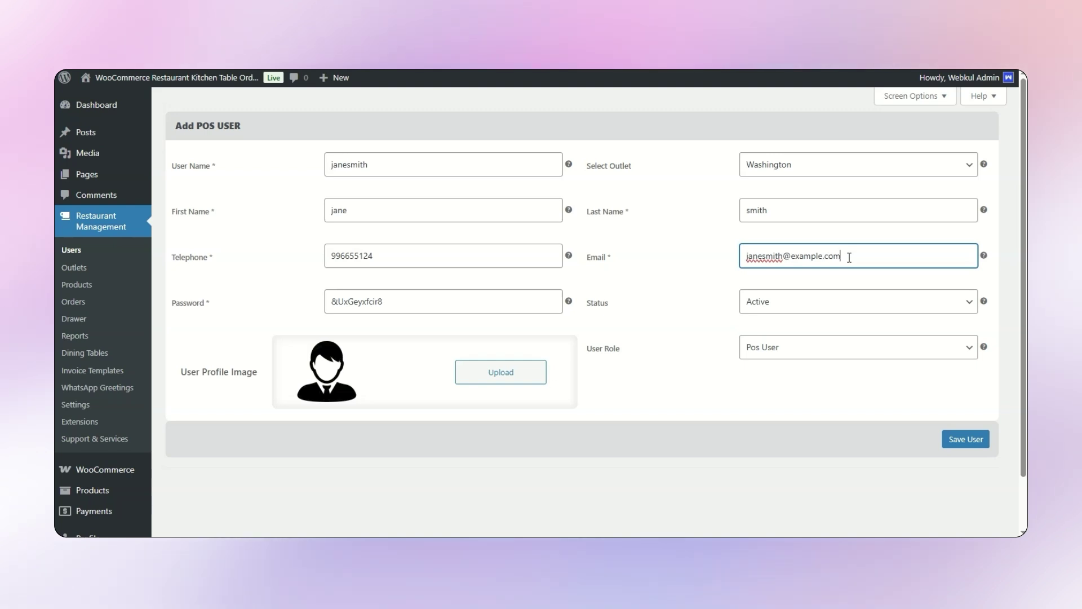
scroll(340, 335, "down", 1)
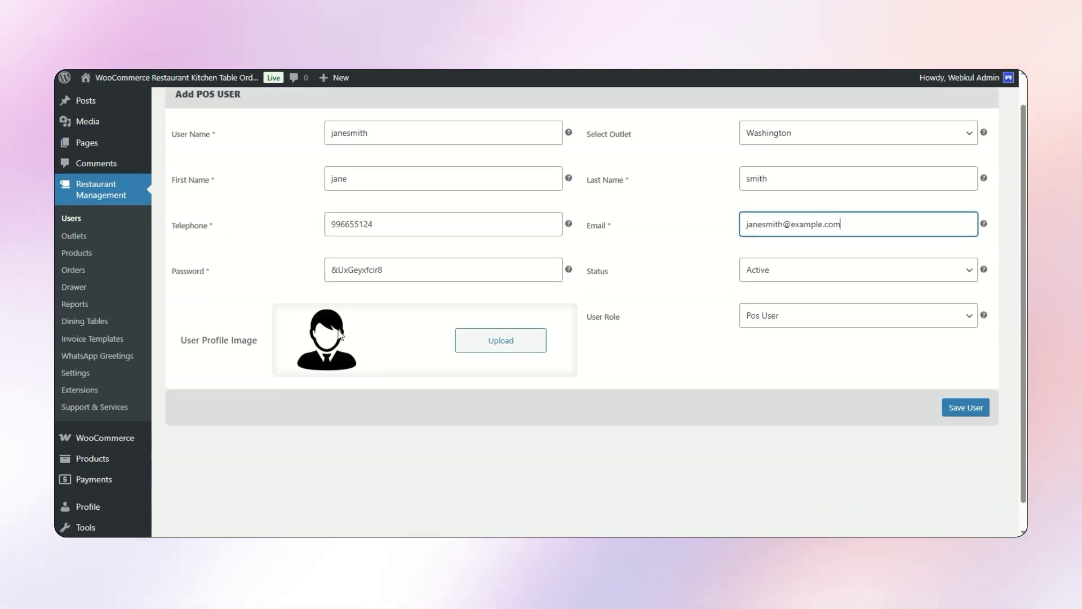
scroll(340, 335, "down", 1)
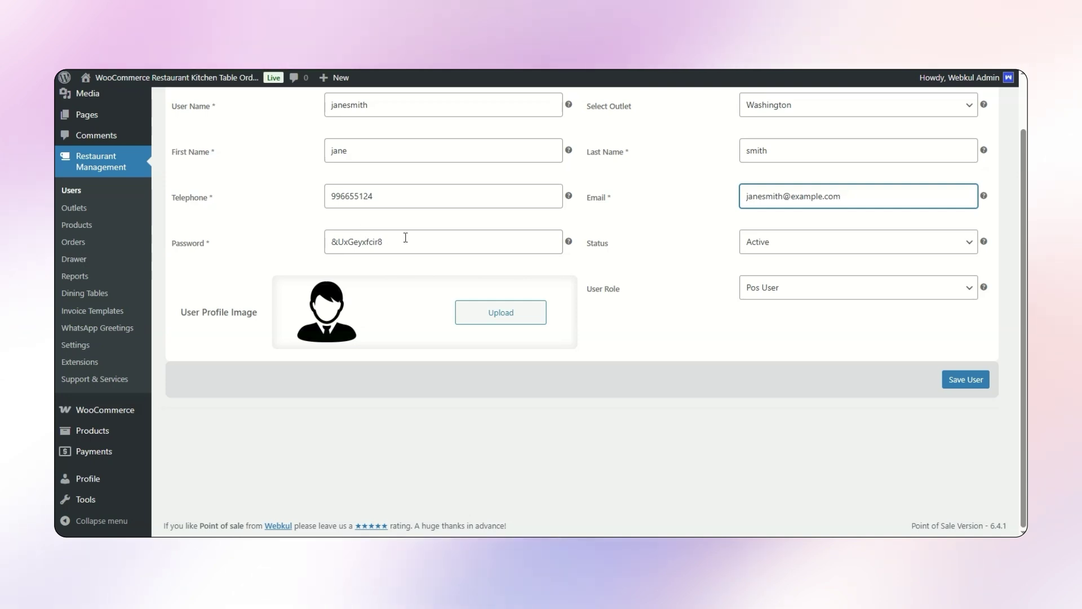
- Replace the generated password with a simple one and set the user role to Customer QR POS
left_click_drag(401, 240, 246, 246)
type("1234")
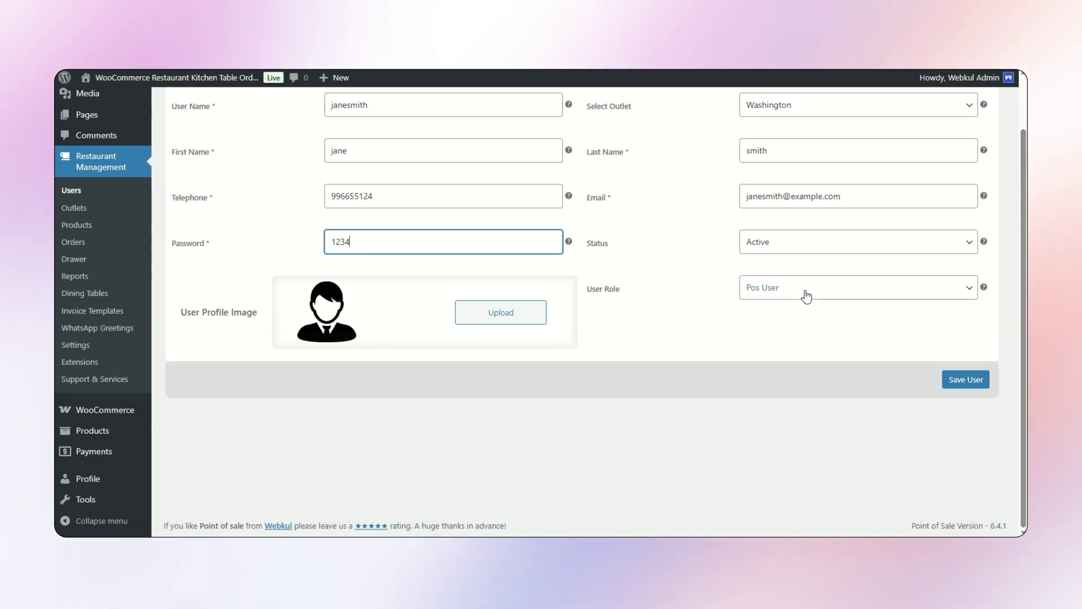
left_click(807, 297)
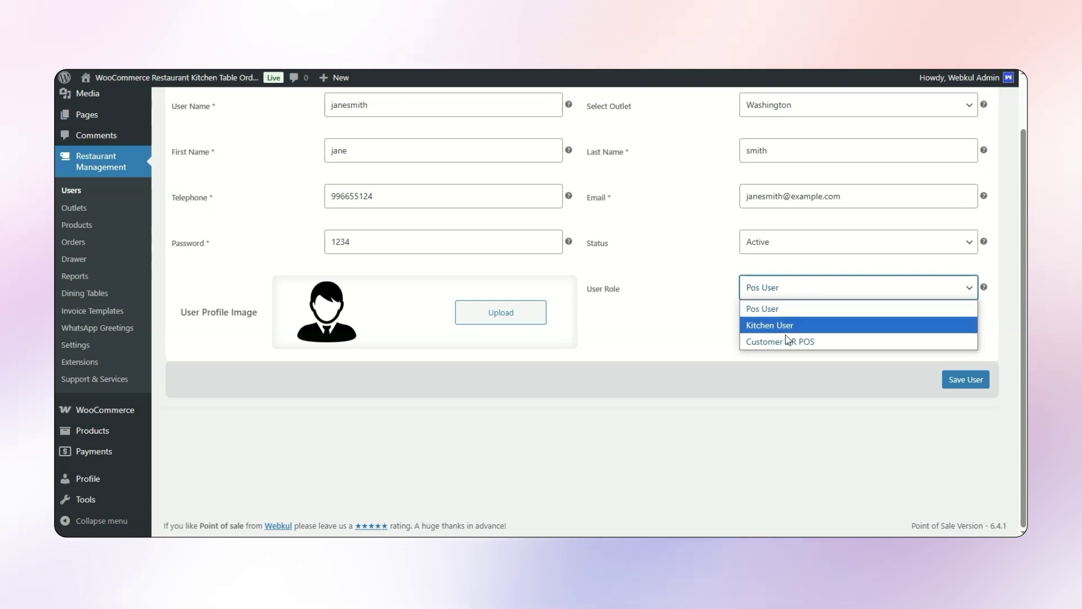
left_click(780, 310)
left_click(789, 289)
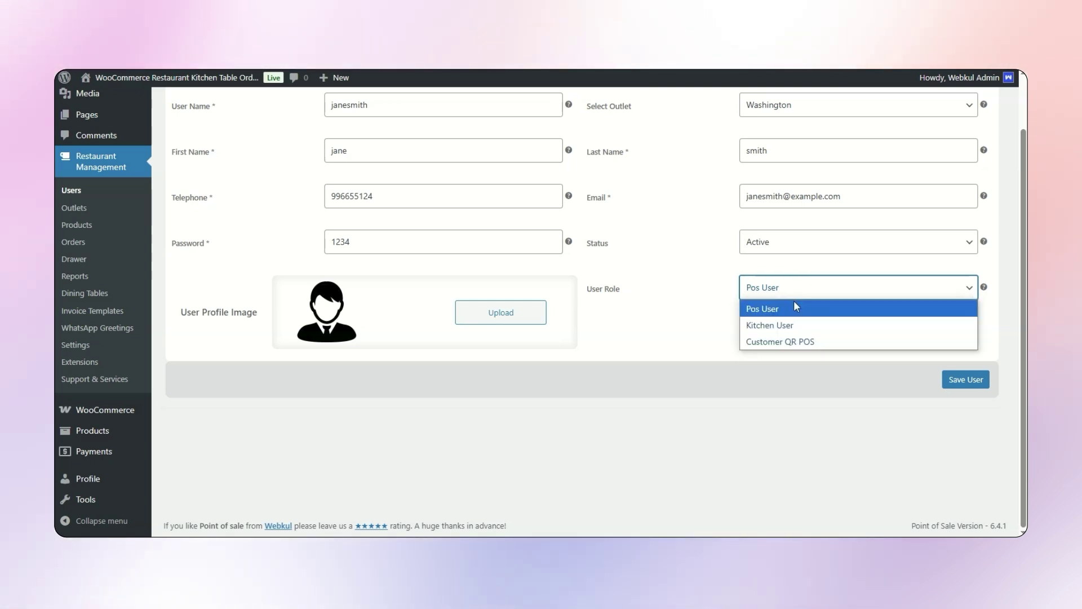
left_click(776, 326)
left_click(829, 286)
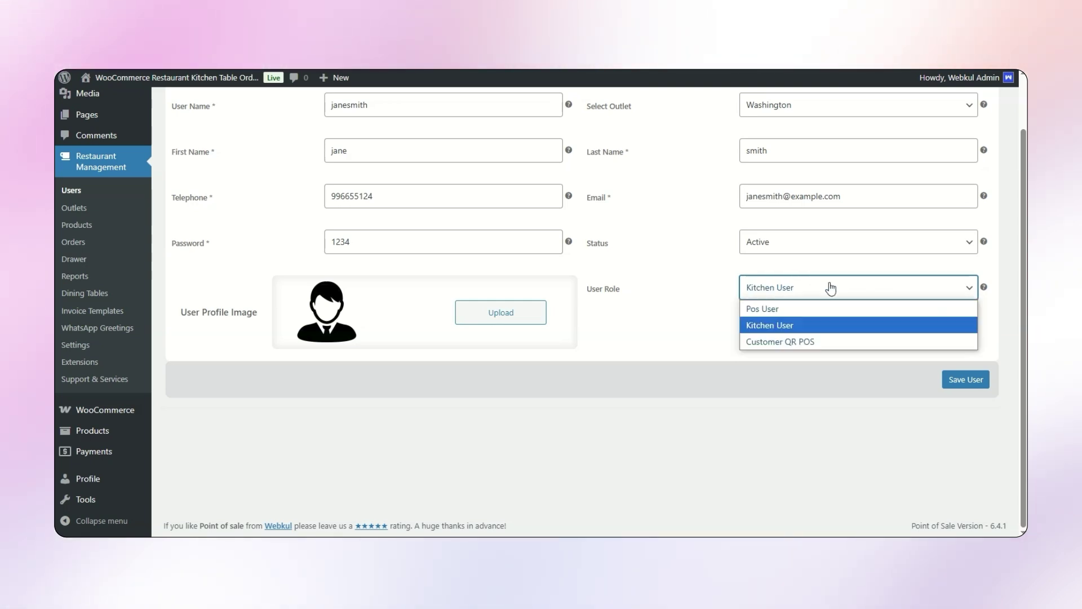
left_click(775, 342)
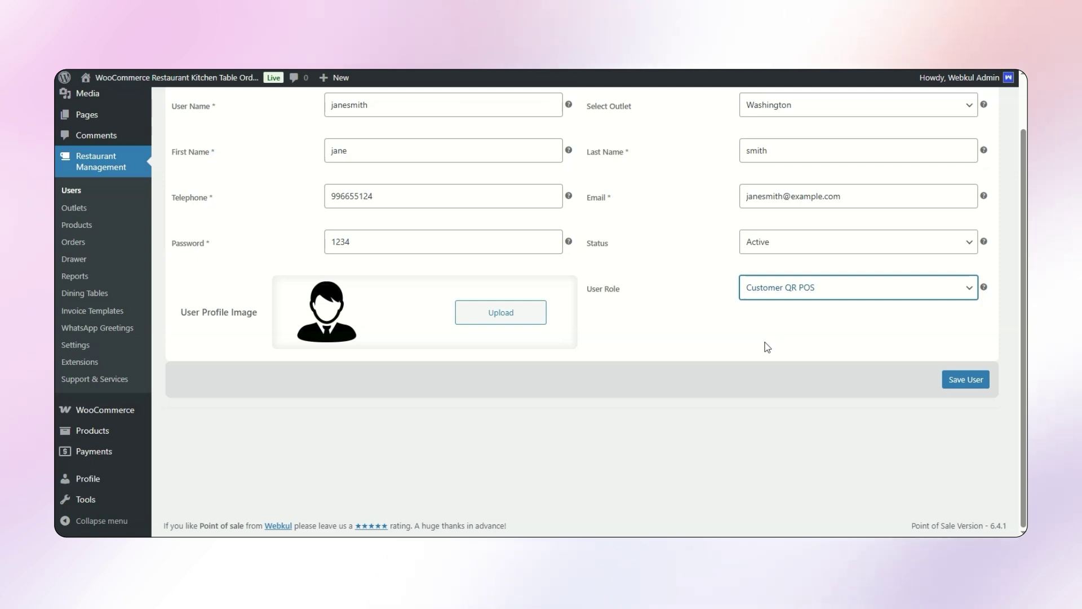
scroll(679, 280, "up", 1)
scroll(500, 176, "down", 1)
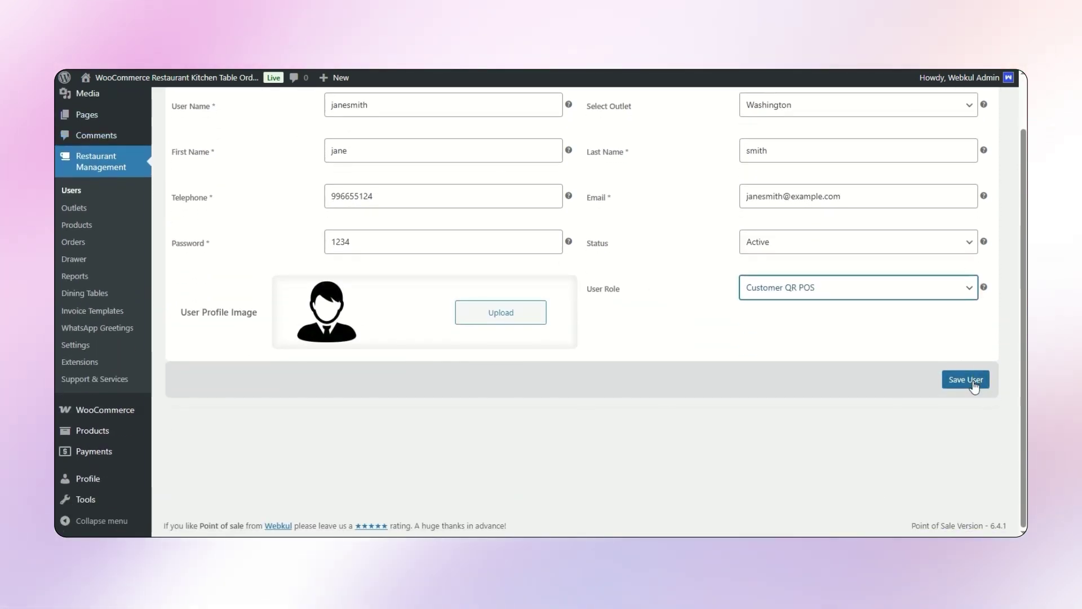
- Save the new user, highlight the 'Pos manager created successfully' notice, and go to Outlets
left_click(974, 382)
scroll(551, 316, "up", 1)
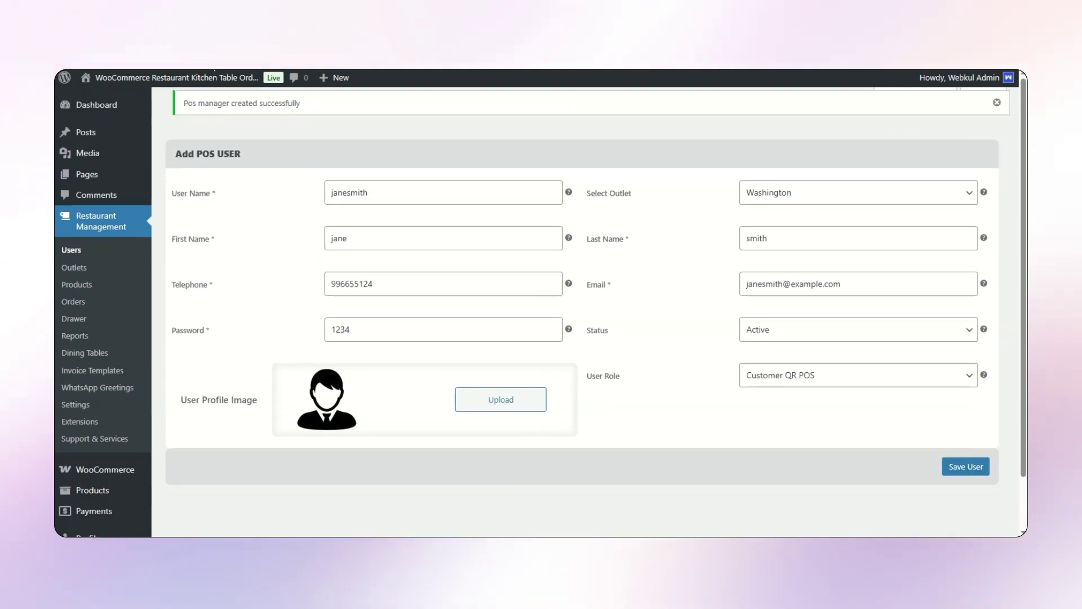
left_click_drag(183, 103, 336, 104)
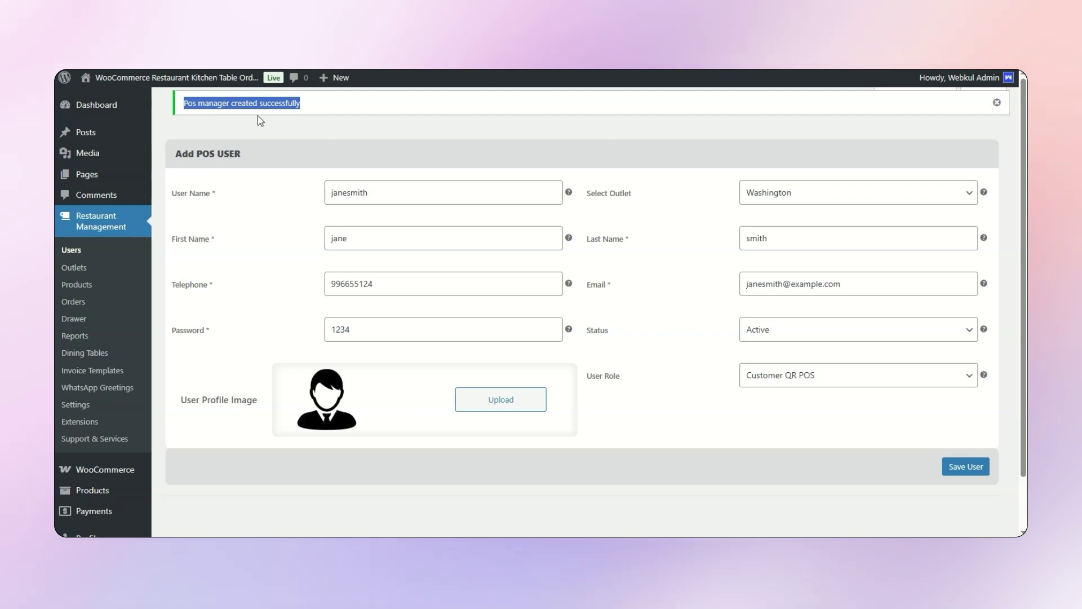
left_click(74, 267)
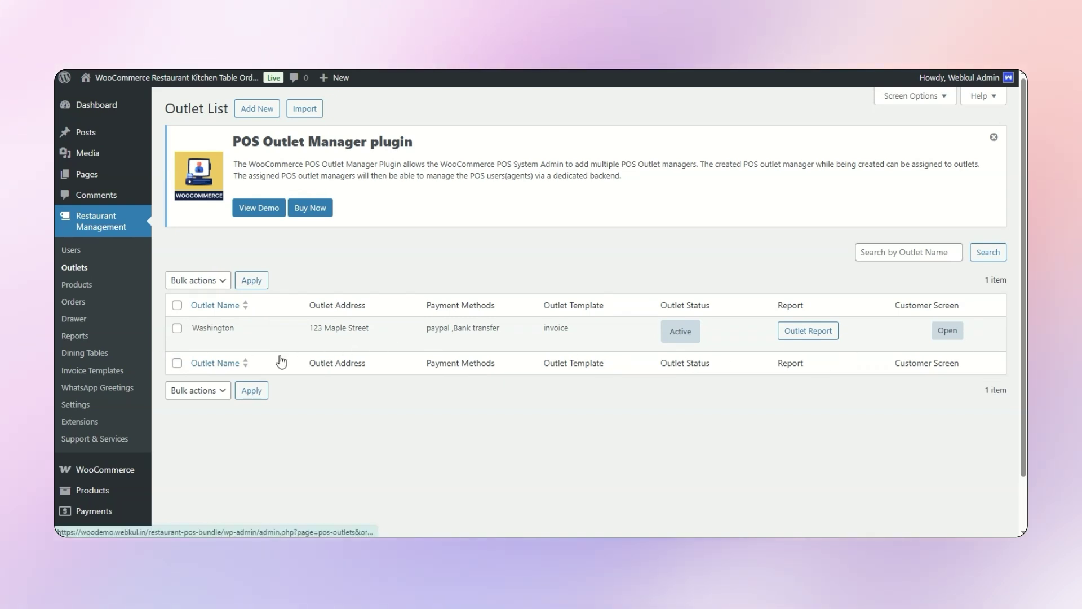
- Add the California outlet (Los Angeles, 201301, India, Andhra Pradesh) and save it
left_click(257, 109)
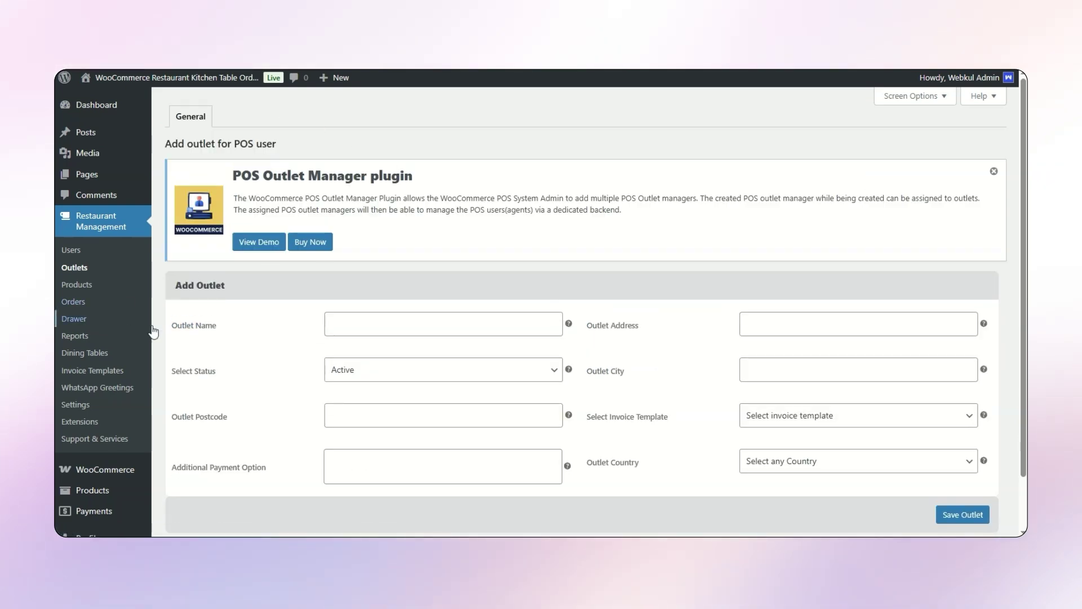
left_click(351, 326)
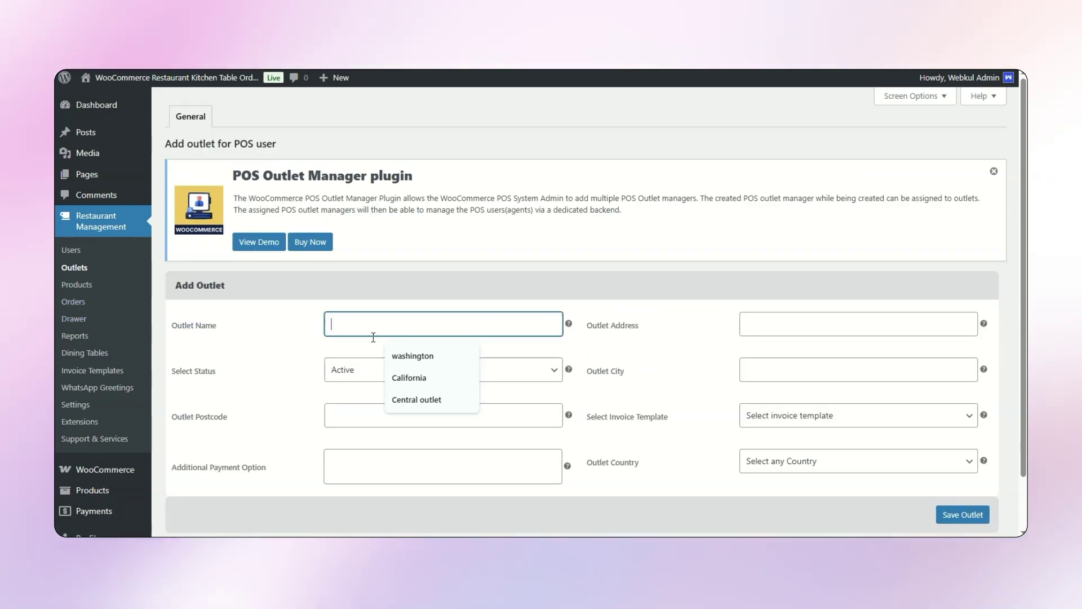
left_click(409, 378)
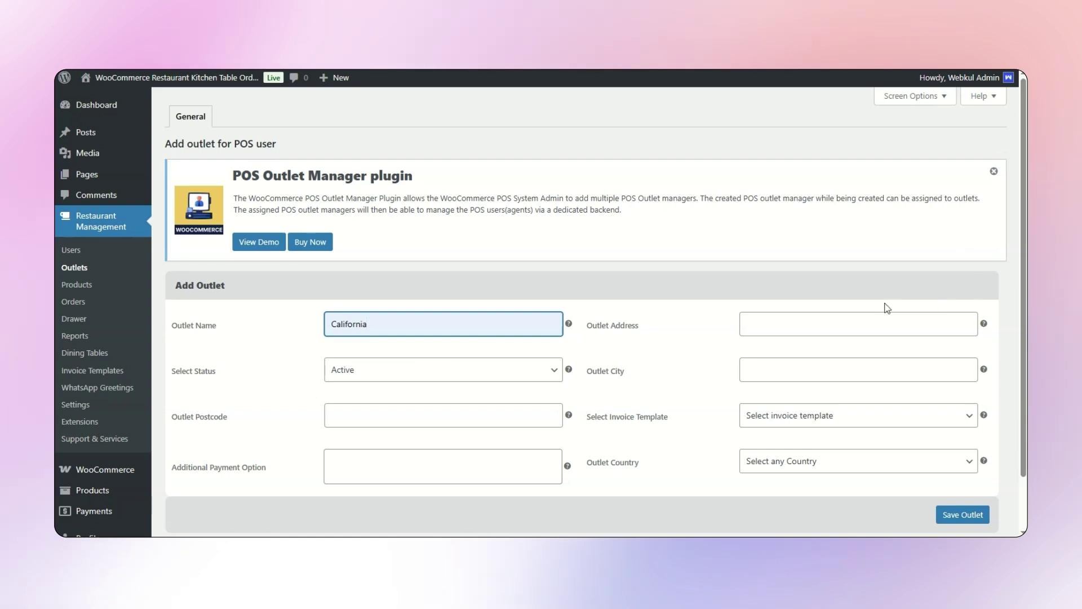
left_click(838, 325)
left_click(844, 363)
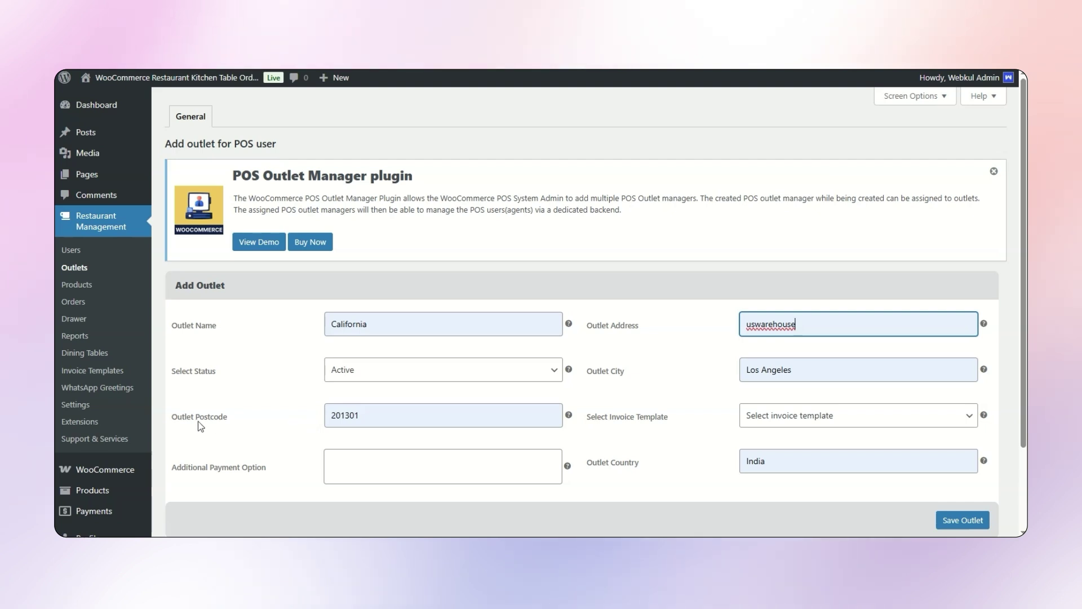
scroll(588, 395, "down", 2)
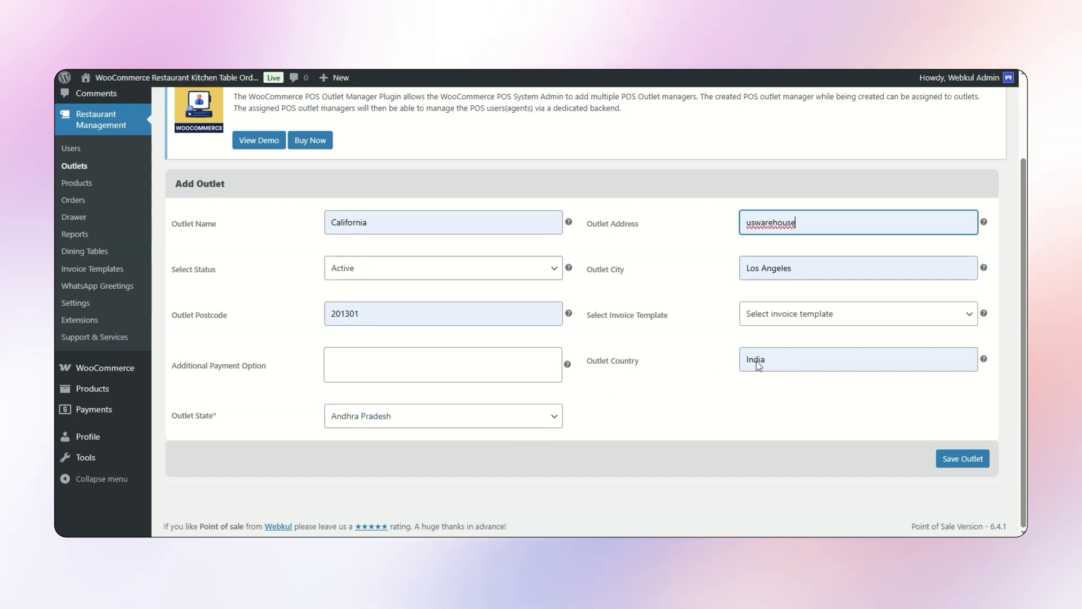
left_click(347, 424)
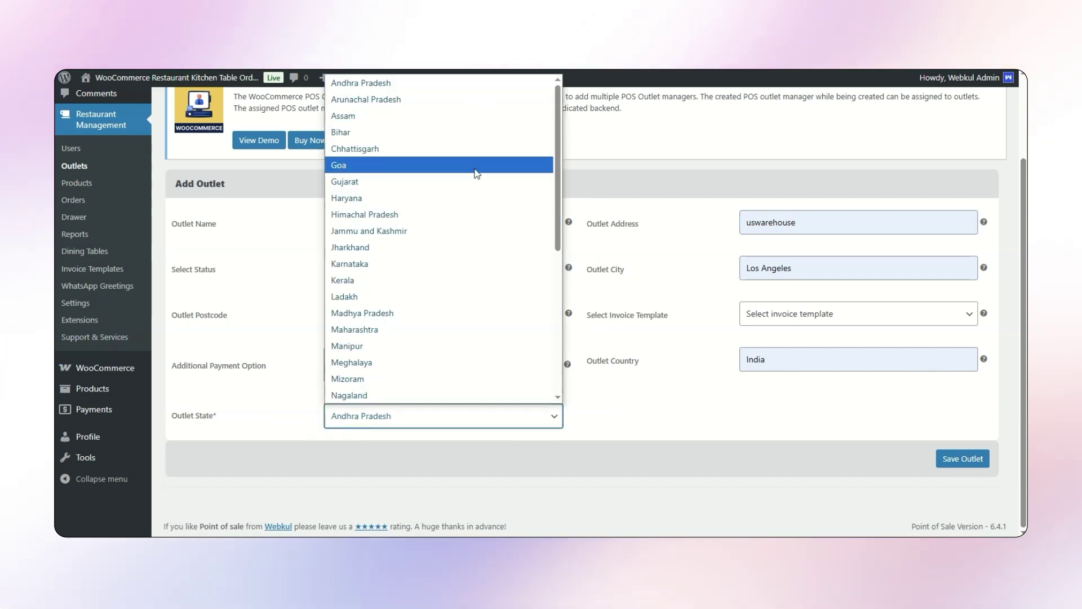
scroll(495, 278, "down", 6)
scroll(496, 278, "up", 6)
left_click(703, 438)
left_click(962, 458)
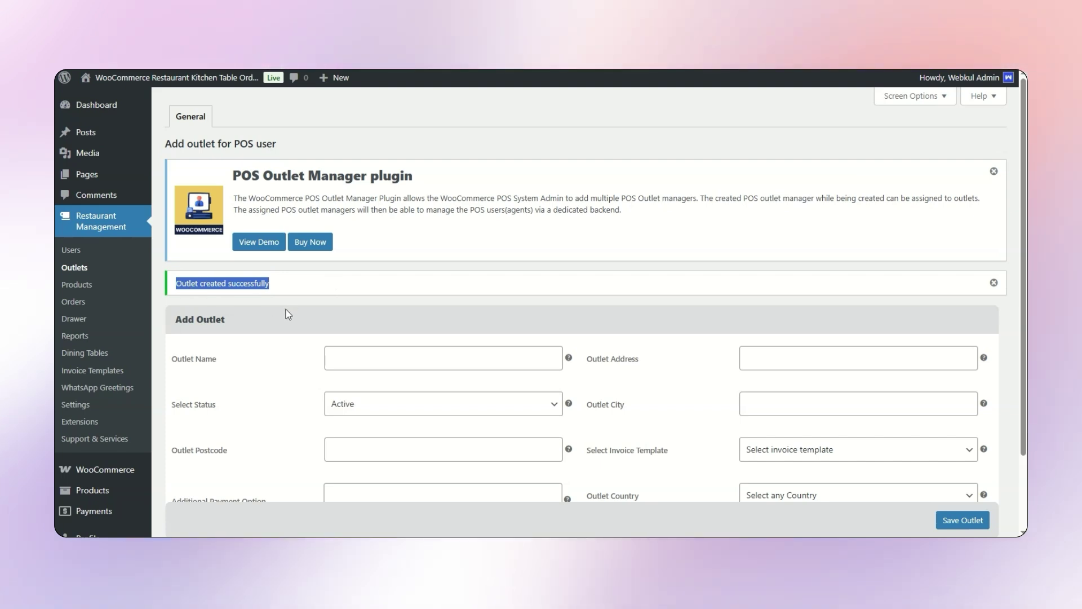
- Browse the POS Products and Orders lists, then open the Dining Tables list
left_click(76, 285)
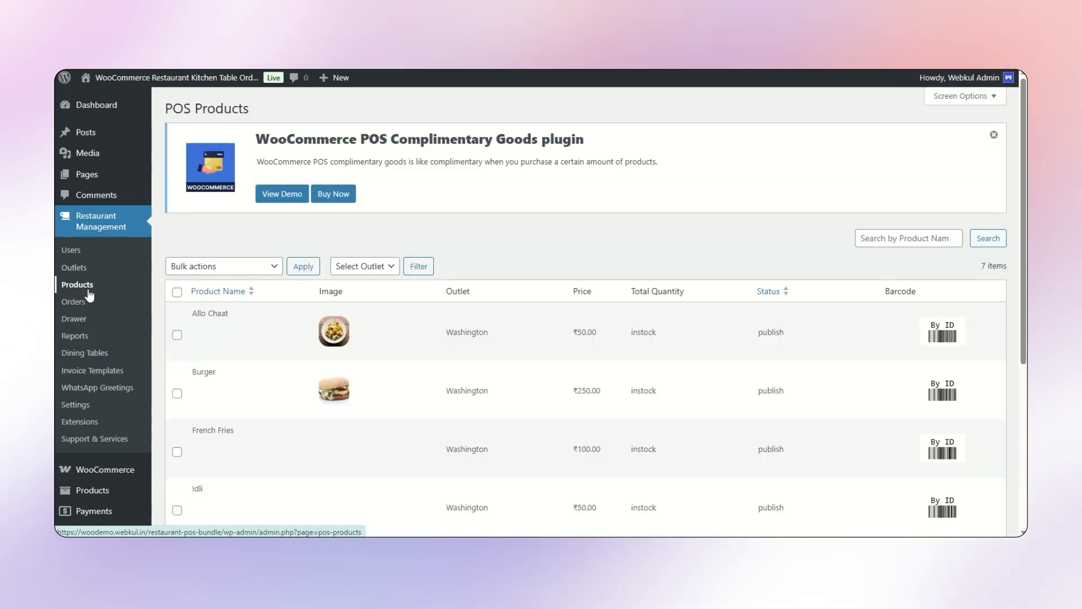
scroll(357, 371, "down", 5)
scroll(357, 371, "up", 5)
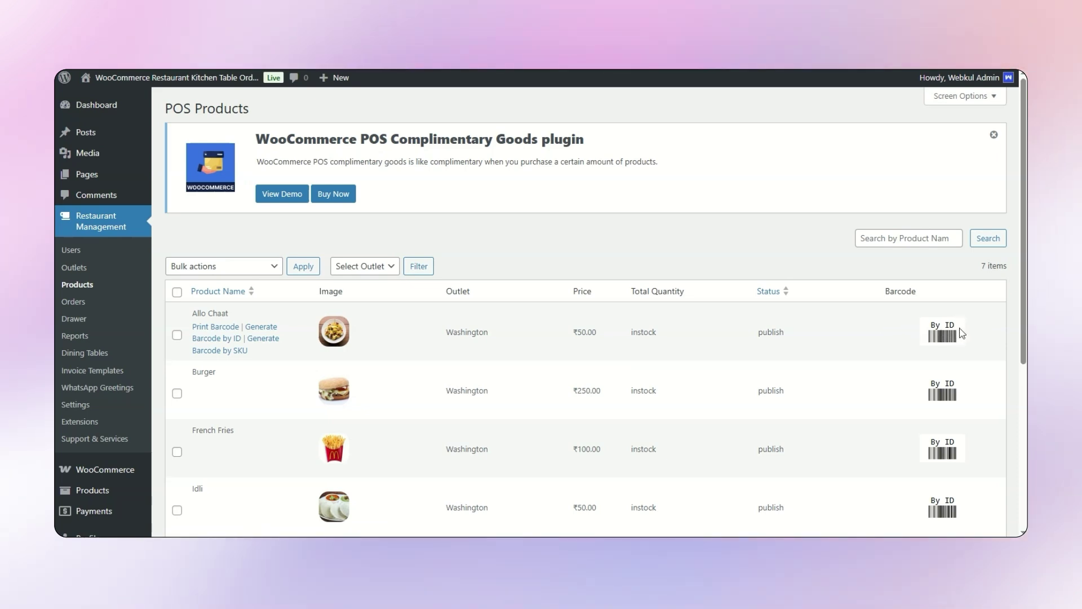
left_click(65, 302)
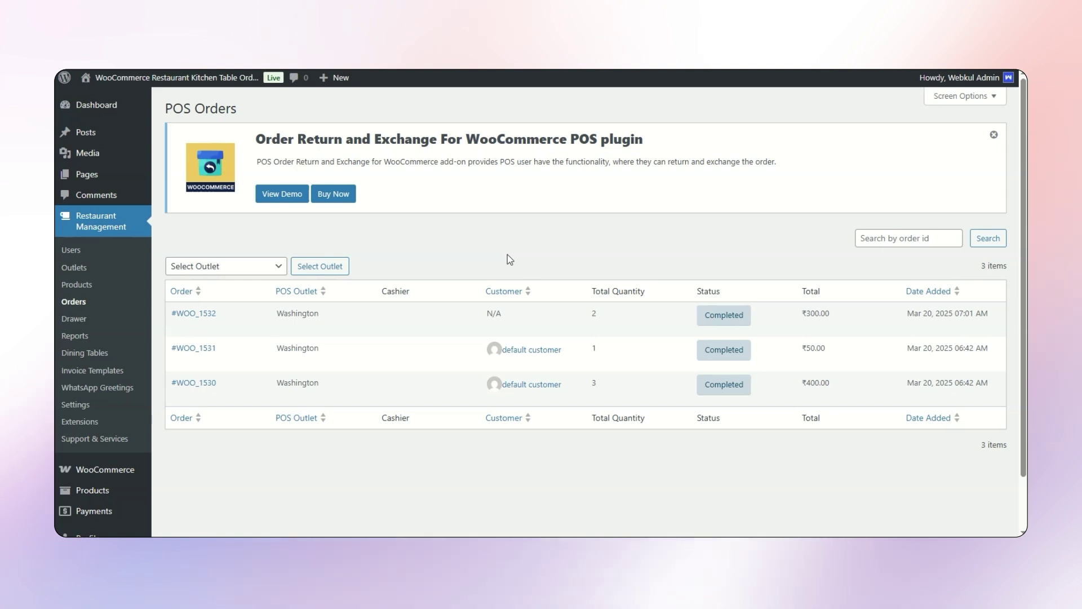
left_click(81, 355)
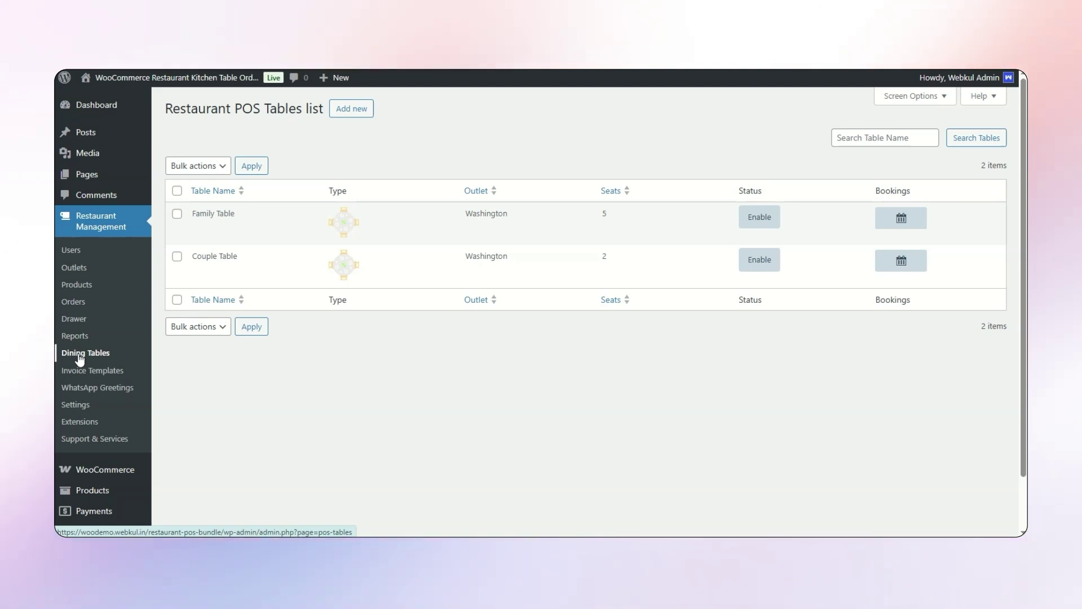
- Create 'friends table' as a Rectangle table for Washington with 5 seats and save it
left_click(352, 112)
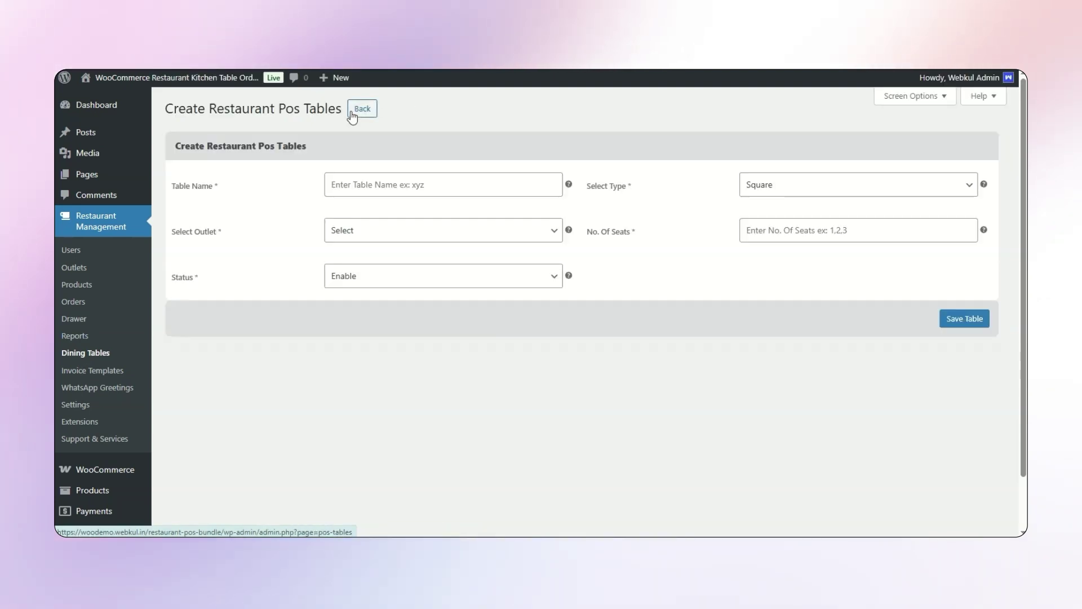
left_click(432, 183)
type("fr")
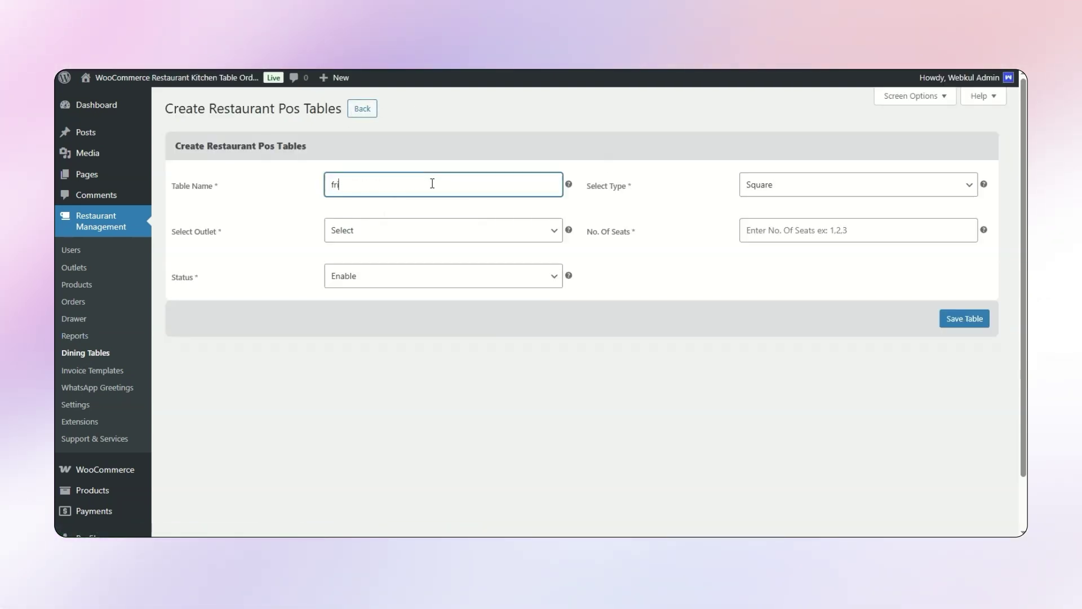
type("iends tabl")
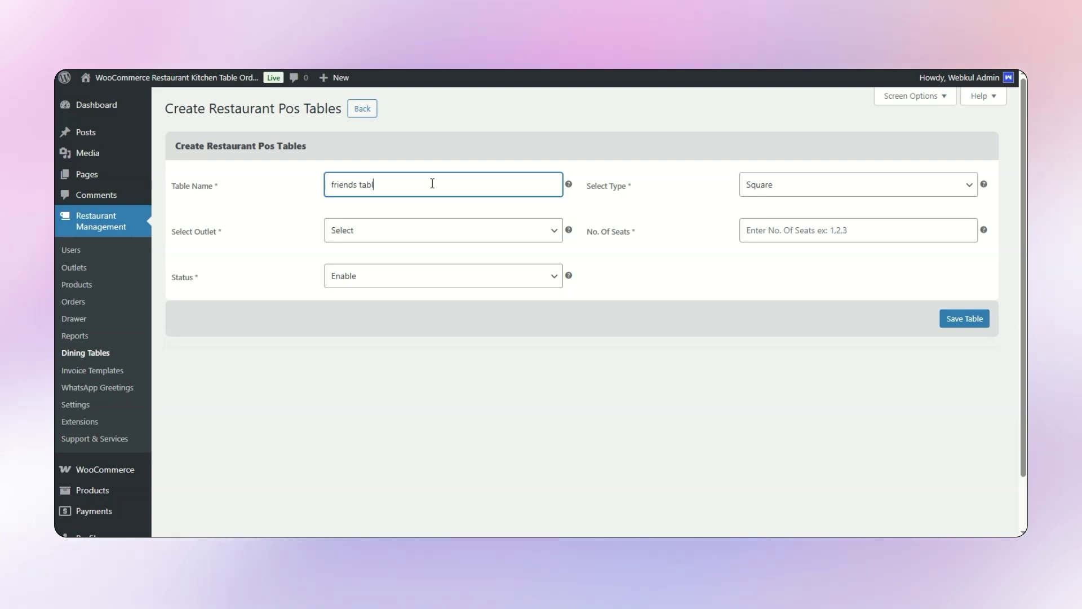
type("e")
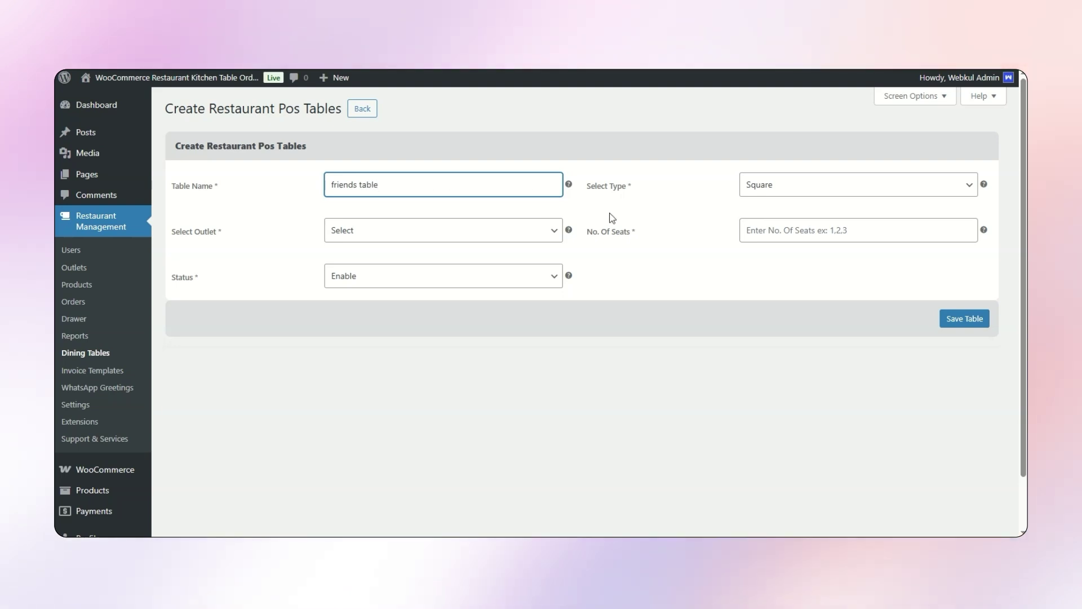
left_click(796, 195)
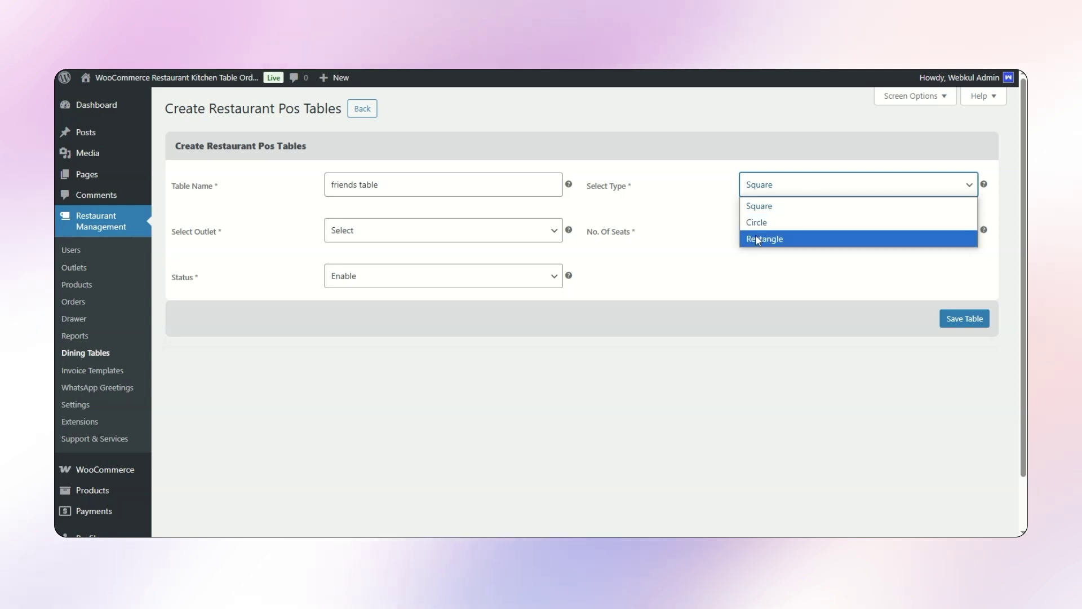
left_click(778, 240)
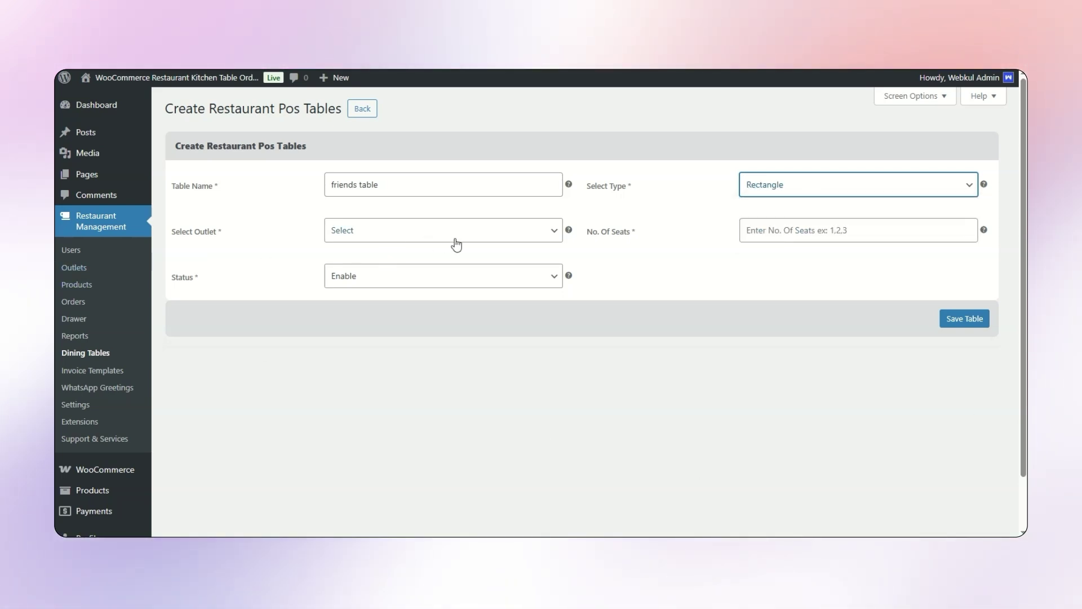
left_click(438, 243)
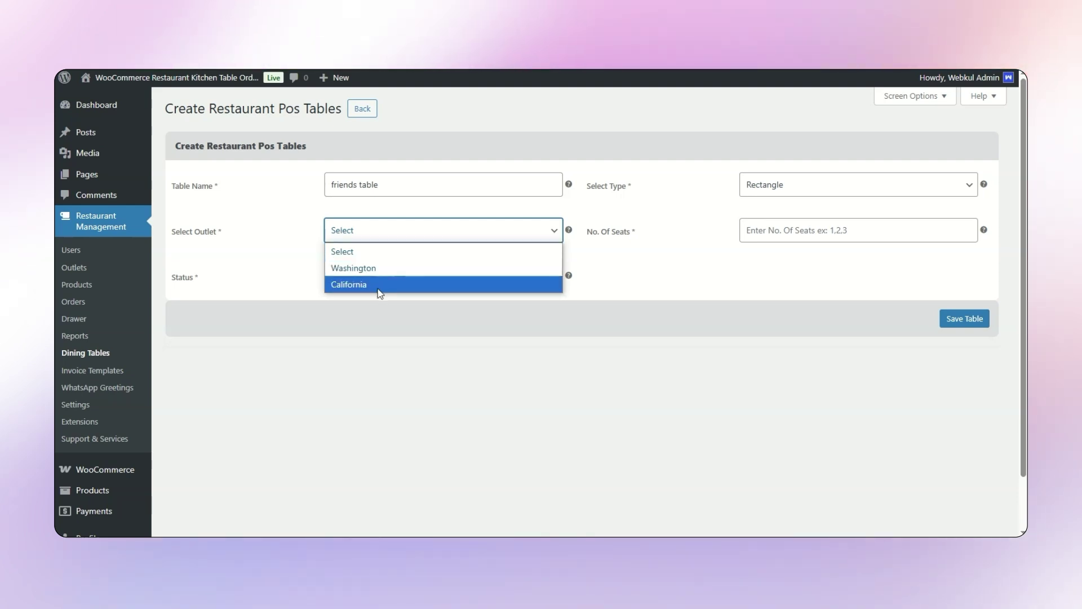
left_click(399, 268)
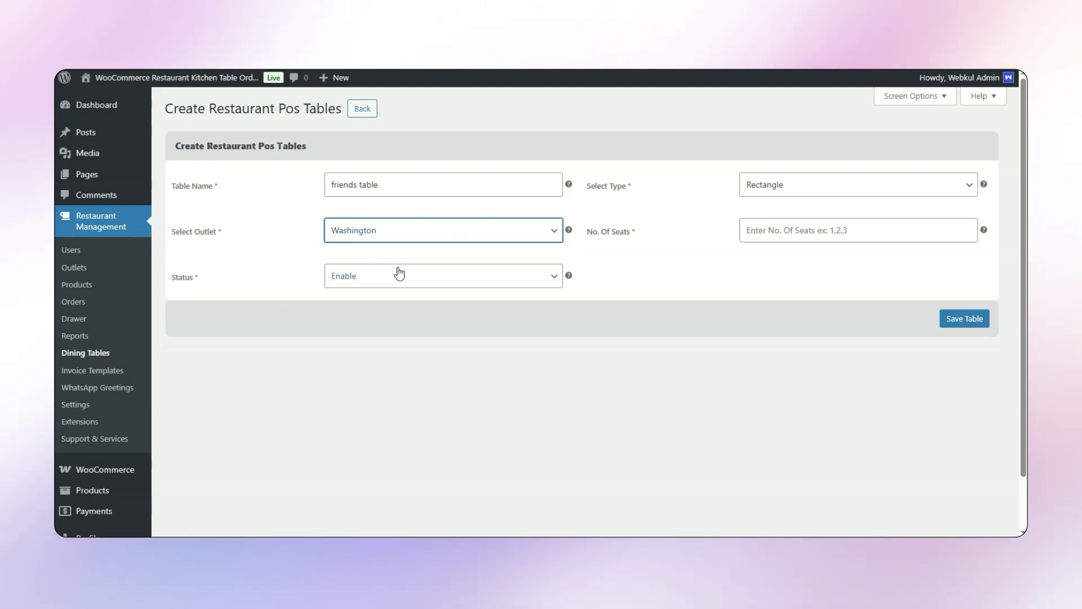
left_click(846, 231)
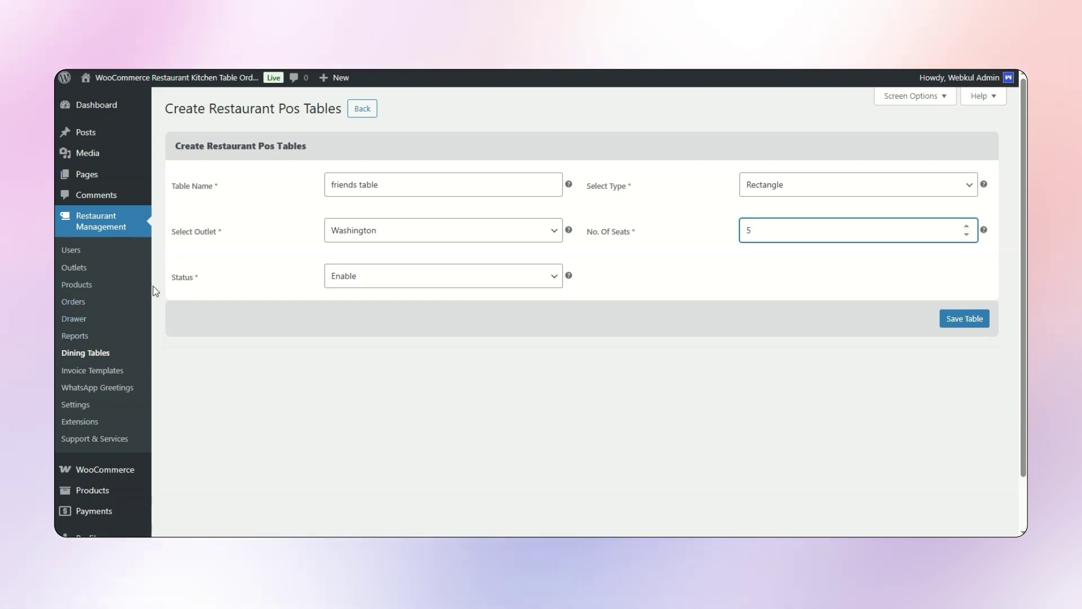
left_click(970, 320)
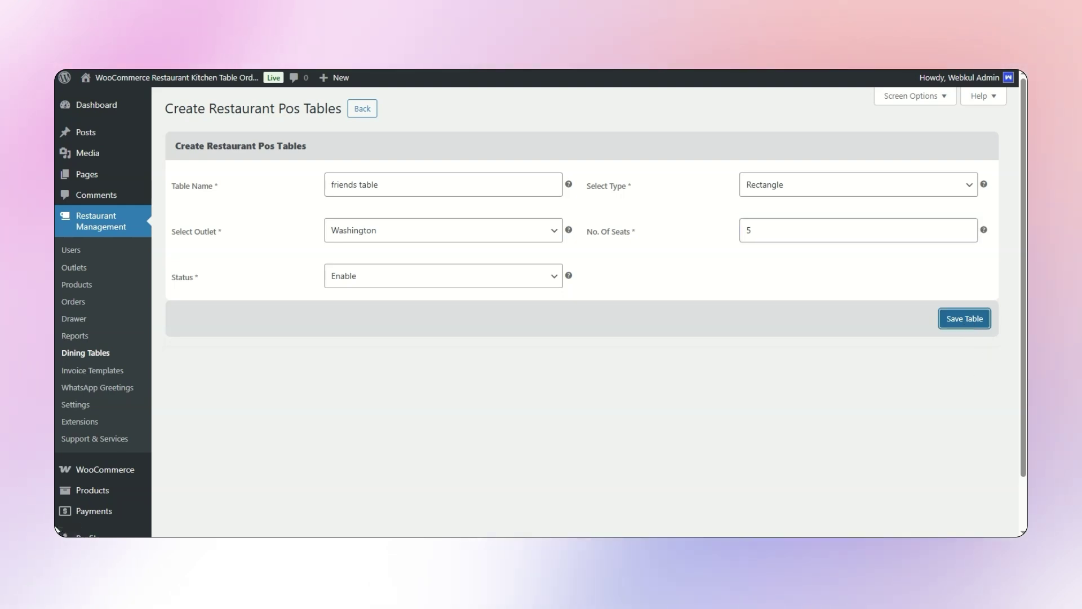
left_click_drag(170, 136, 310, 147)
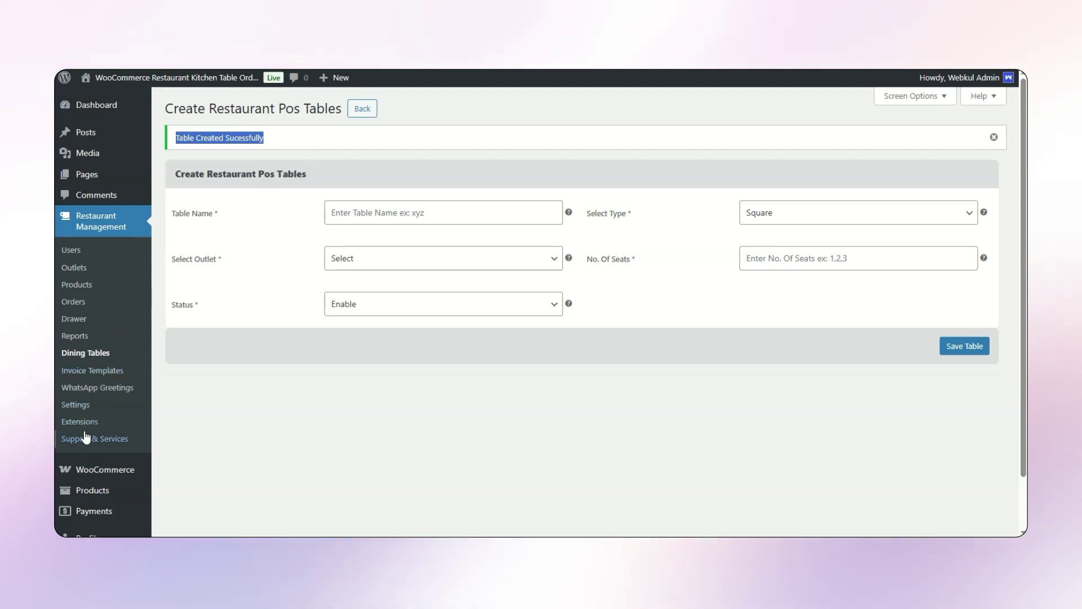
scroll(93, 442, "down", 2)
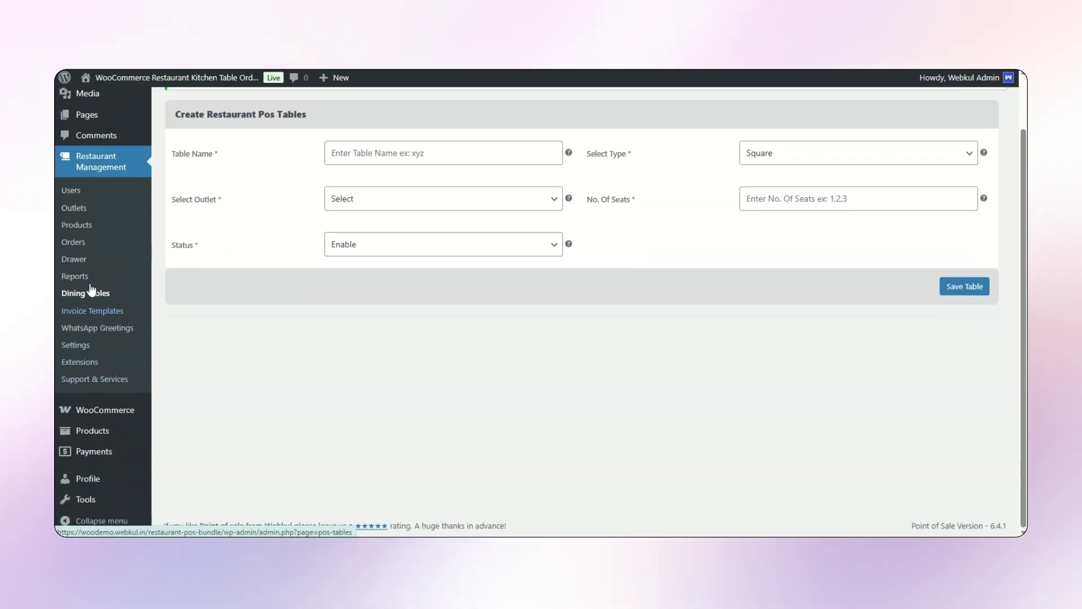
- Open the POS Settings and view the Payment methods section
left_click(74, 344)
scroll(446, 340, "down", 5)
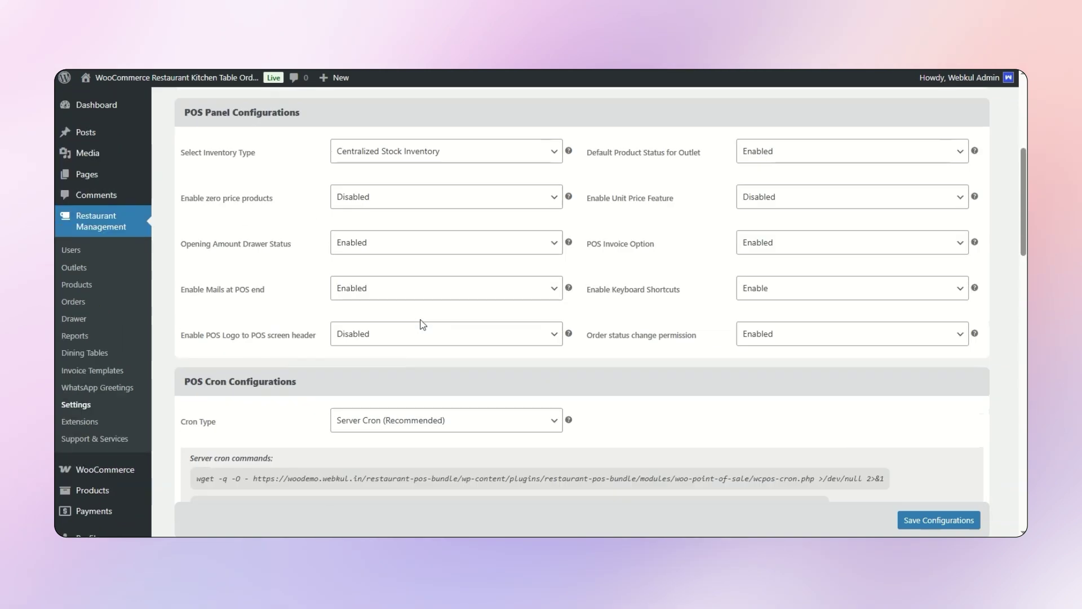
scroll(406, 321, "up", 5)
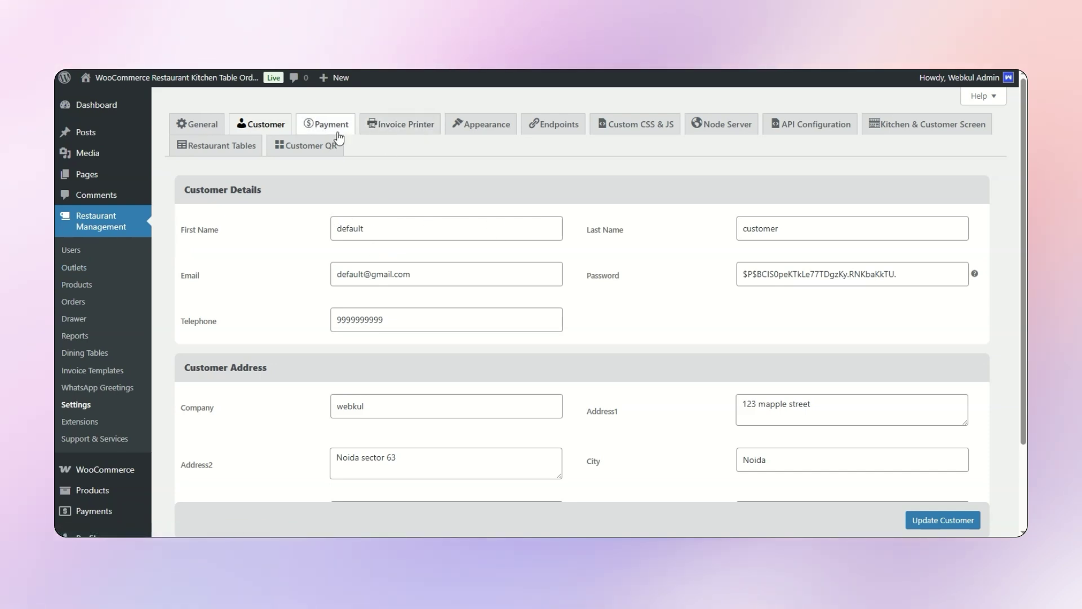
left_click(338, 134)
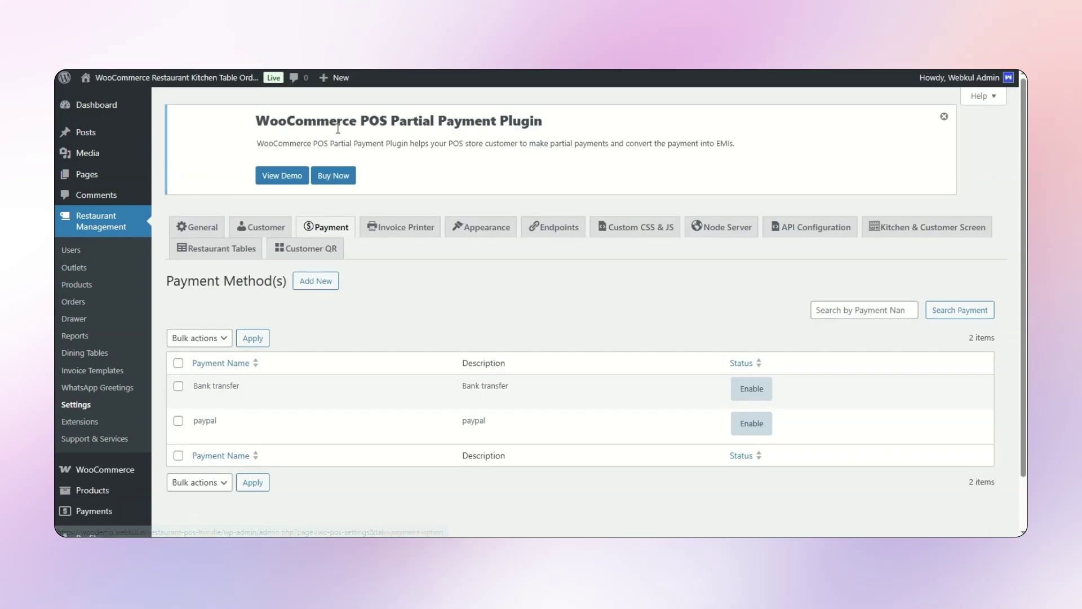
mouse_move(215, 388)
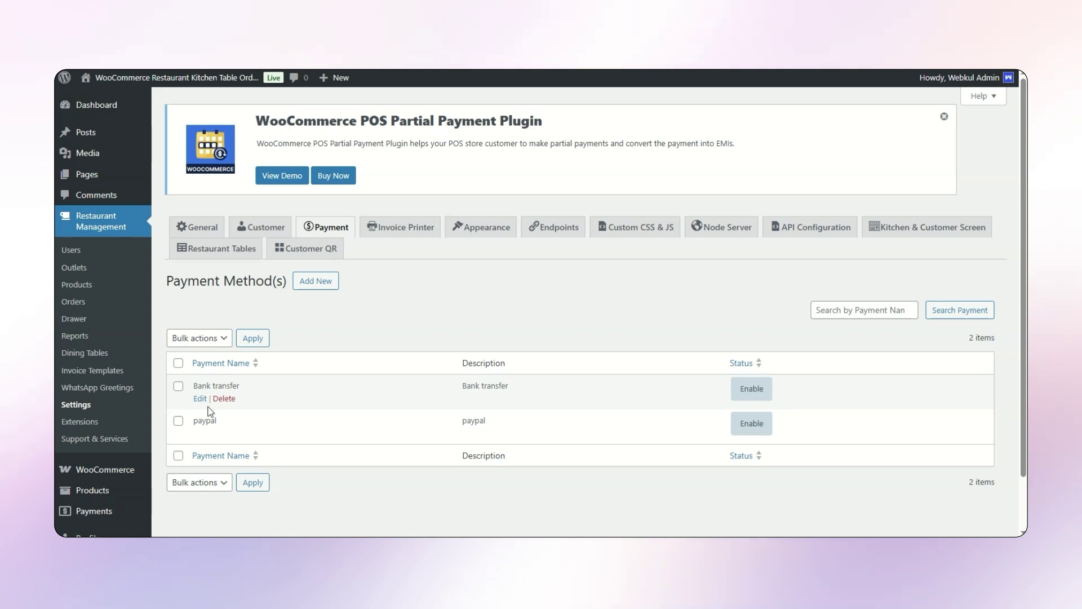
mouse_move(201, 419)
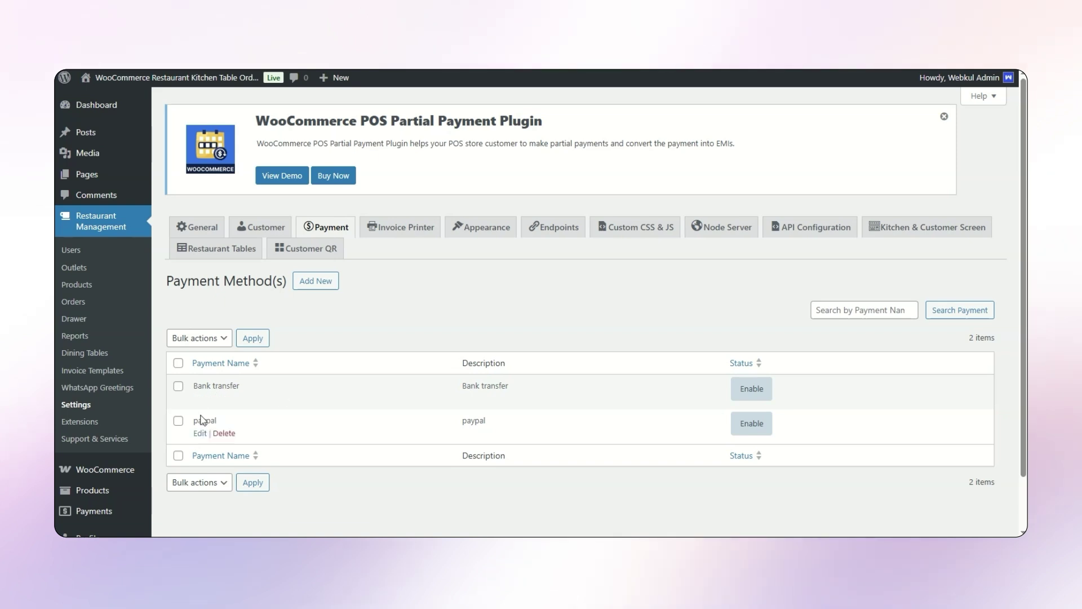
- Add an enabled 'upi' payment method with slug and description upi and save it
left_click(313, 290)
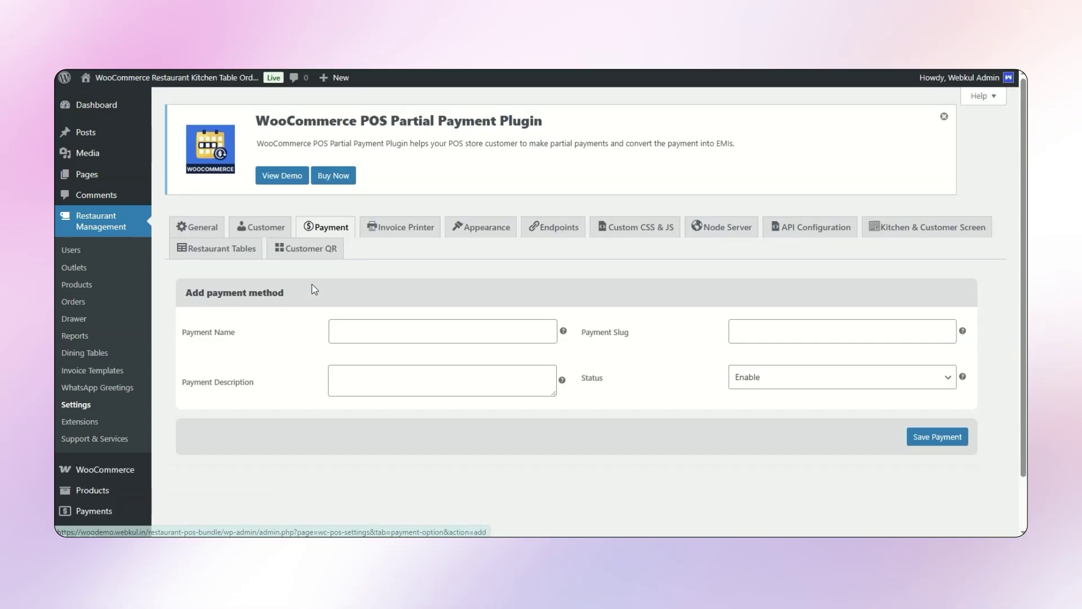
left_click(374, 324)
type("upi")
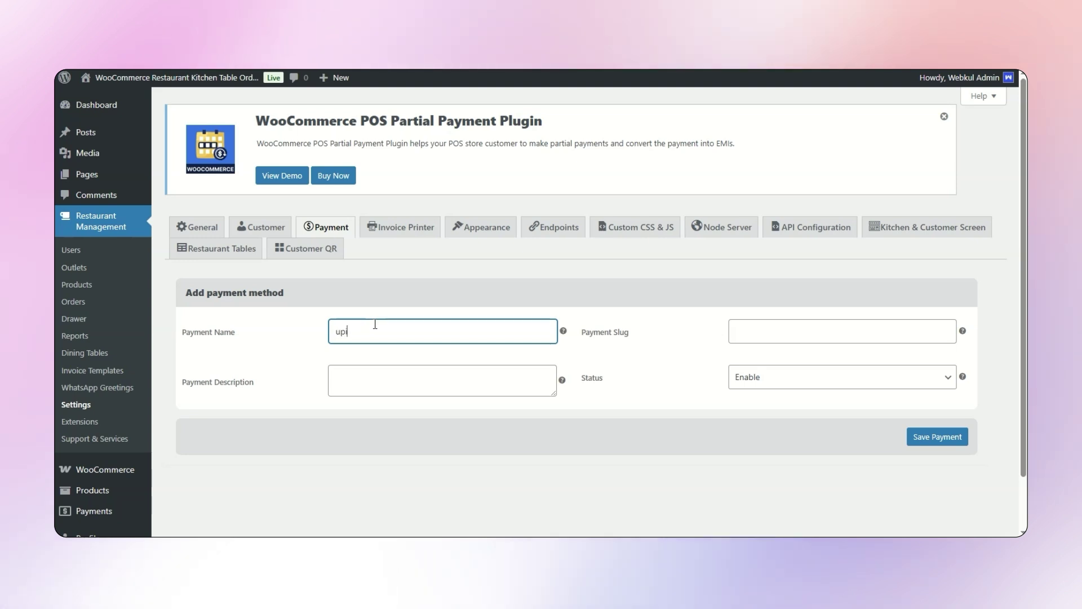
key("ctrl+a")
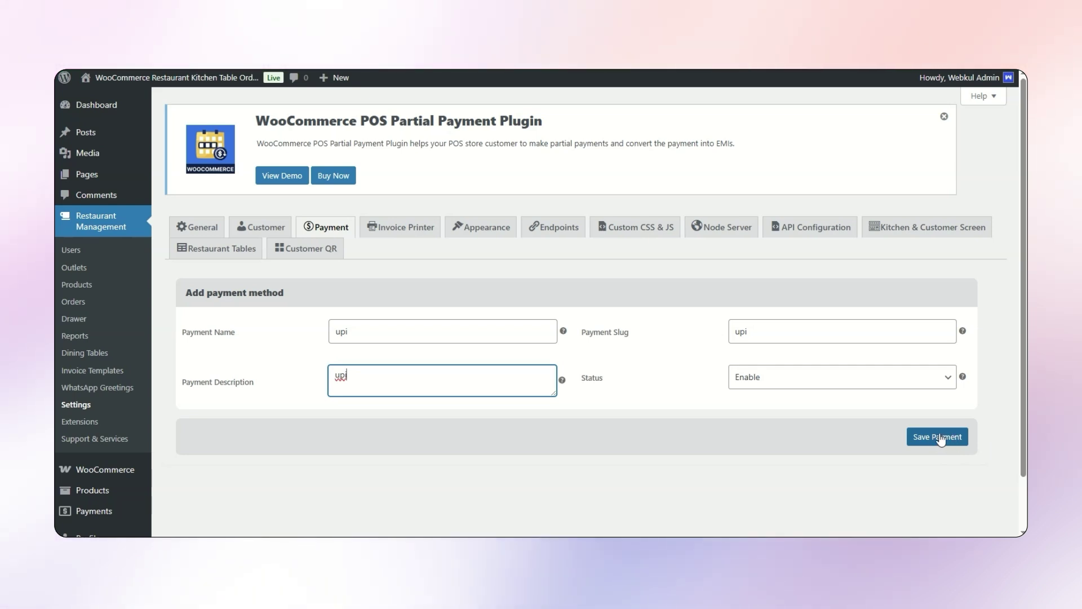
left_click(940, 440)
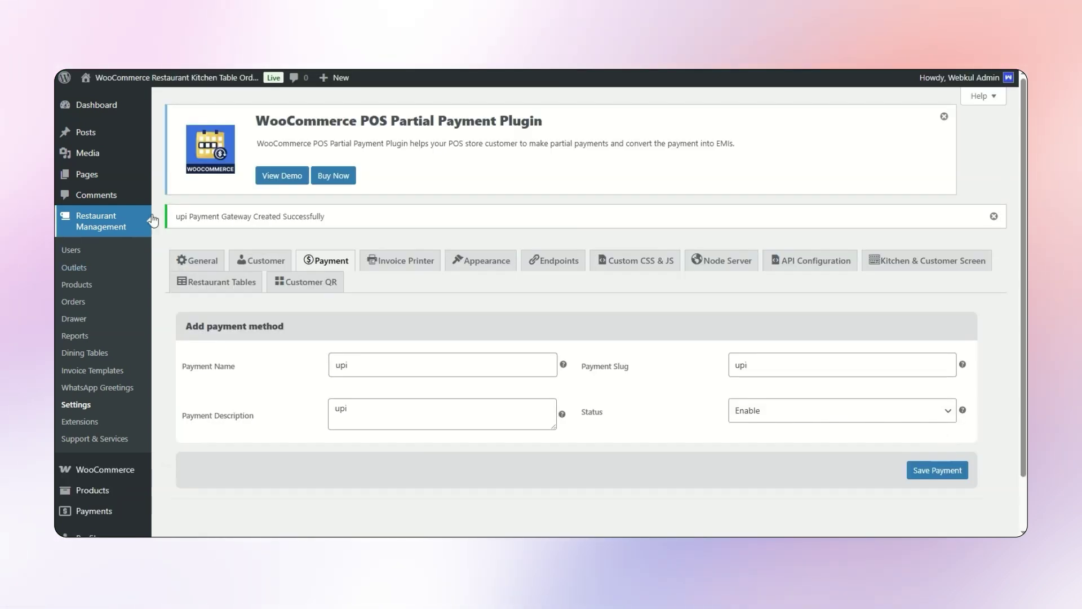
left_click_drag(174, 216, 219, 216)
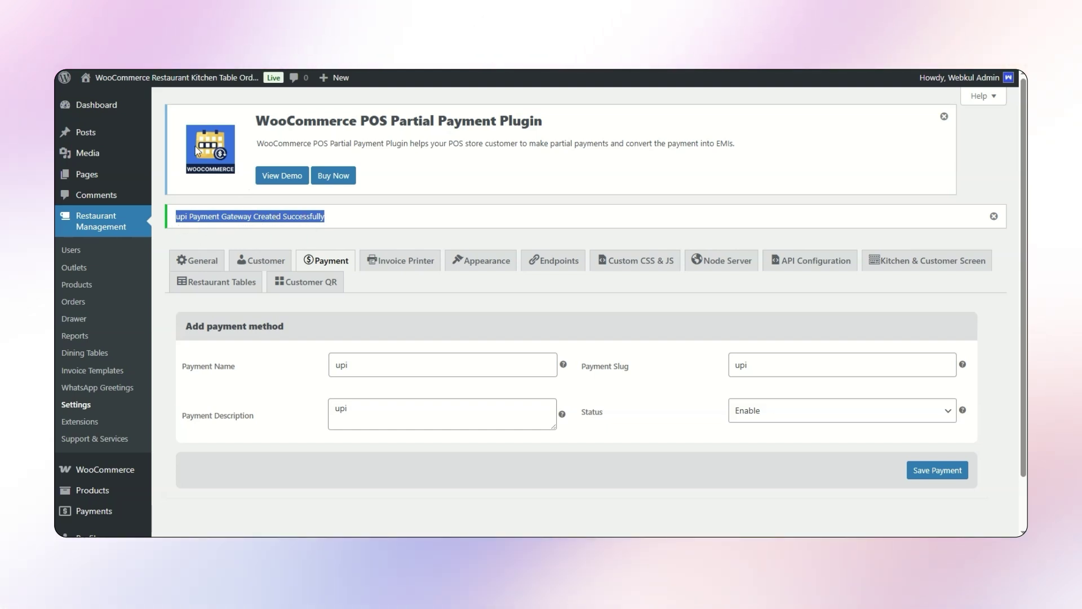
left_click(91, 111)
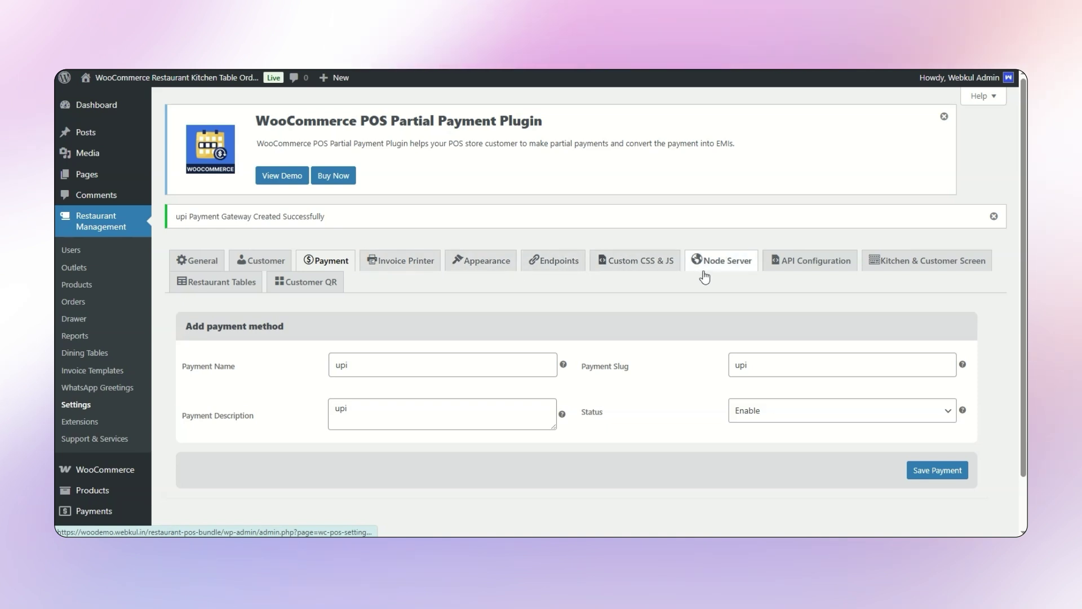
- Browse the Invoice Printer, Endpoints and Kitchen/Customer screen settings, then open Restaurant Tables
left_click(387, 262)
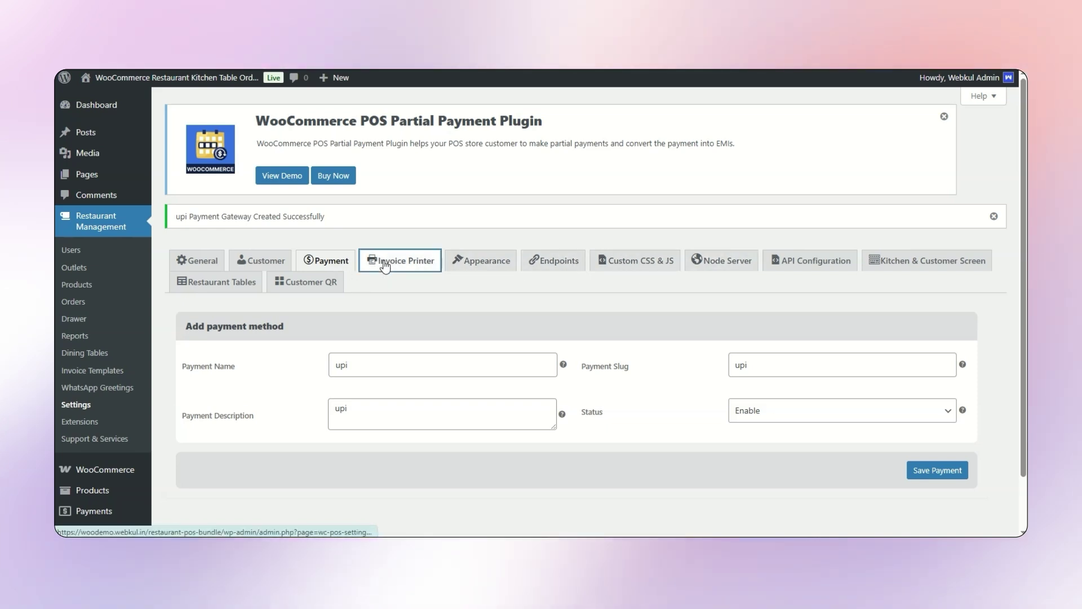
left_click(557, 125)
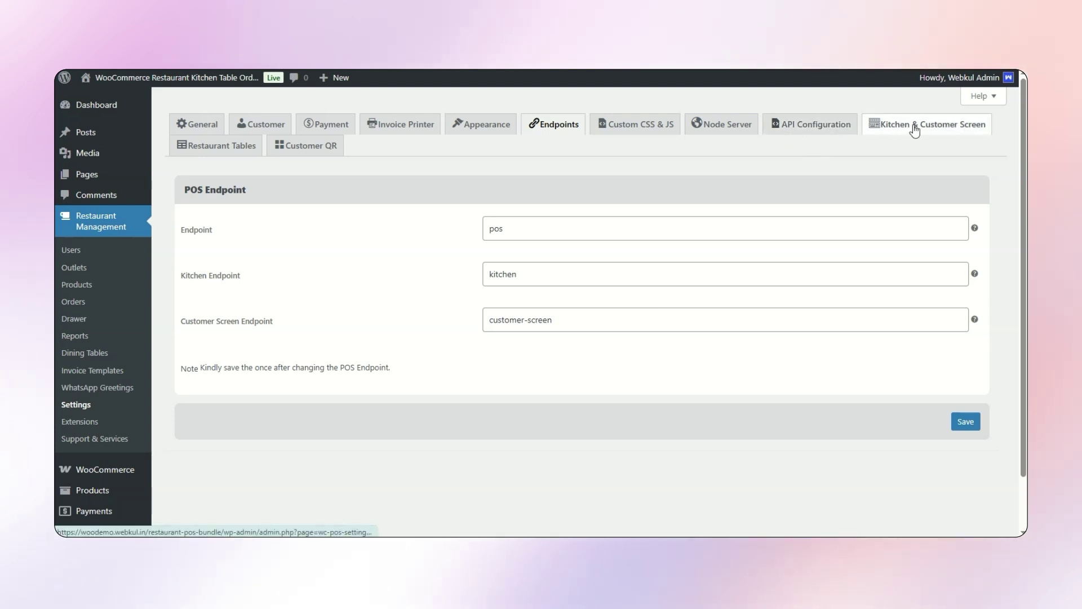
left_click(936, 123)
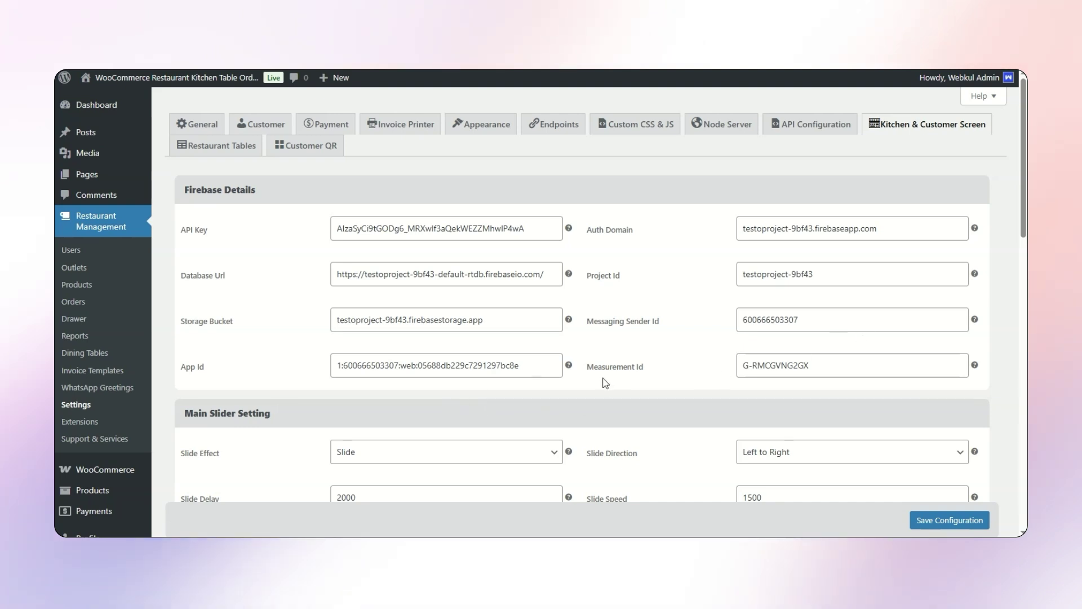
scroll(605, 383, "down", 8)
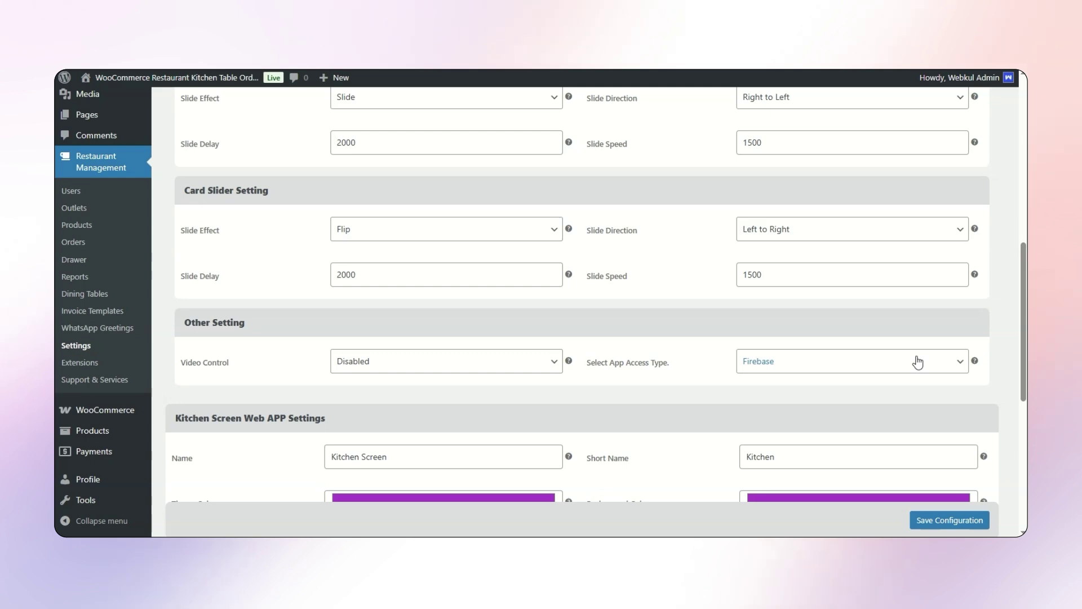
scroll(662, 231, "up", 8)
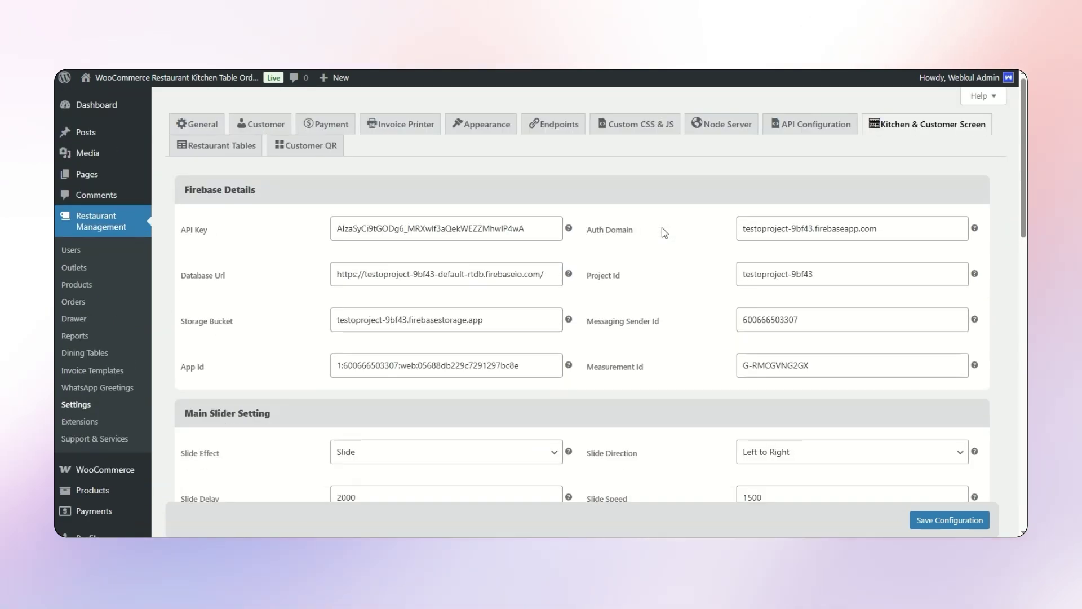
left_click(222, 148)
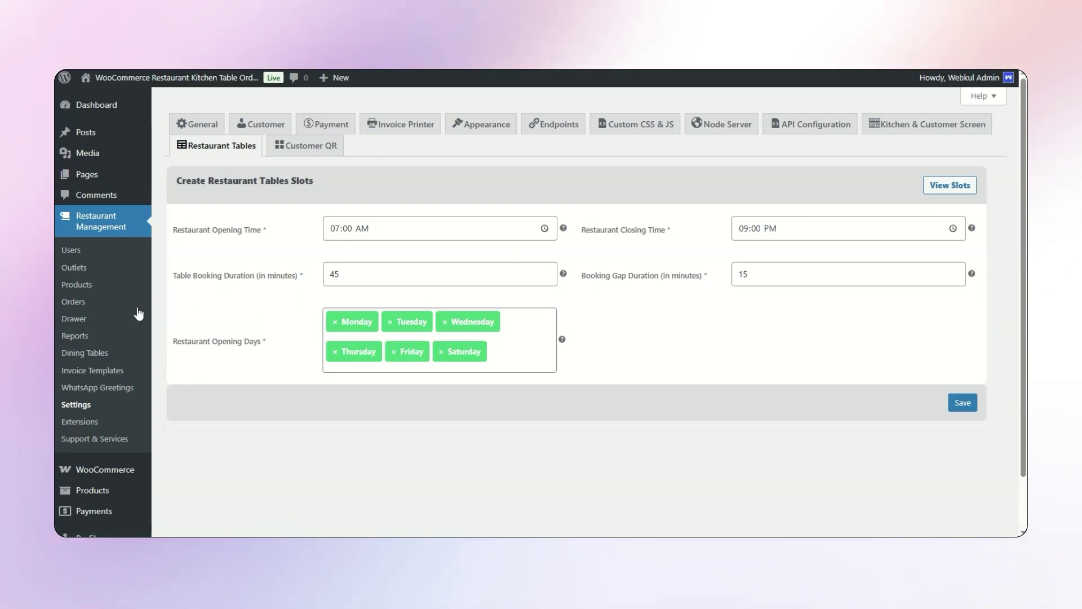
- Change the Restaurant Opening Time to 09:00 AM and save the table slot settings
left_click_drag(168, 233, 261, 232)
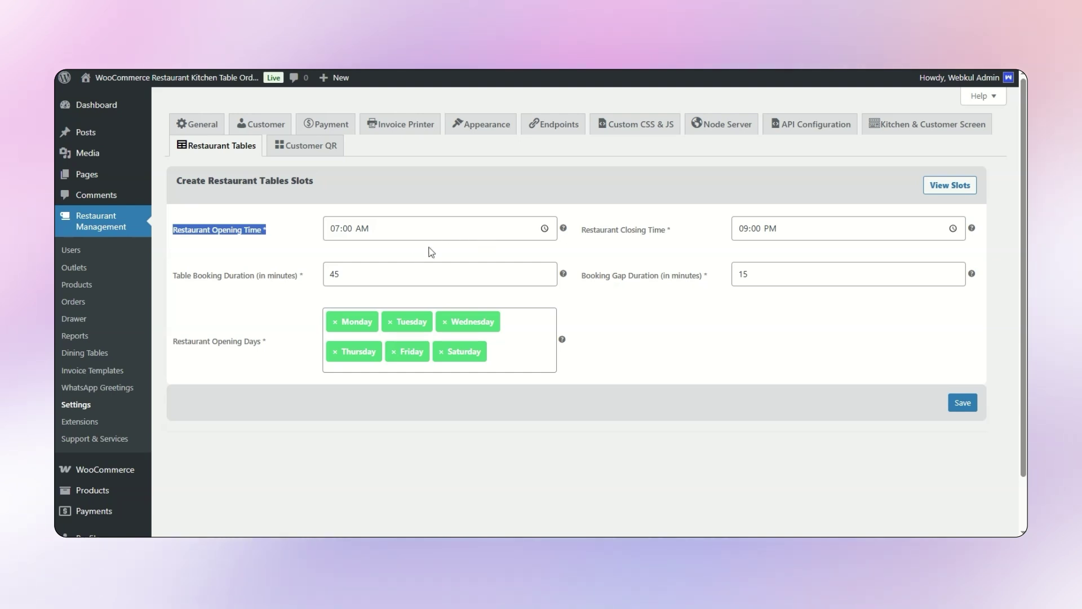
left_click(438, 230)
type("0")
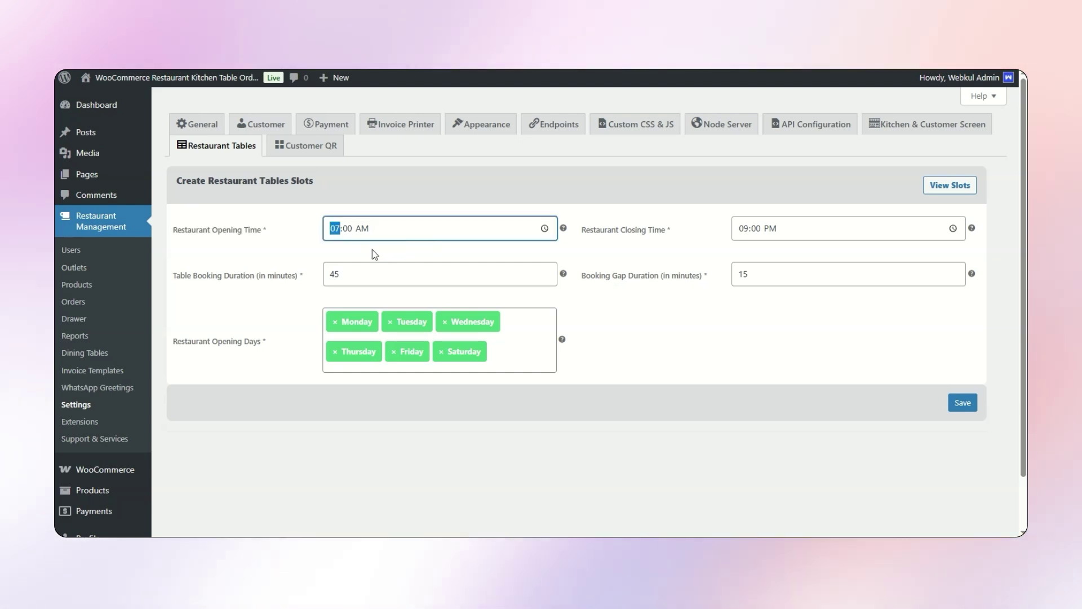
type("9")
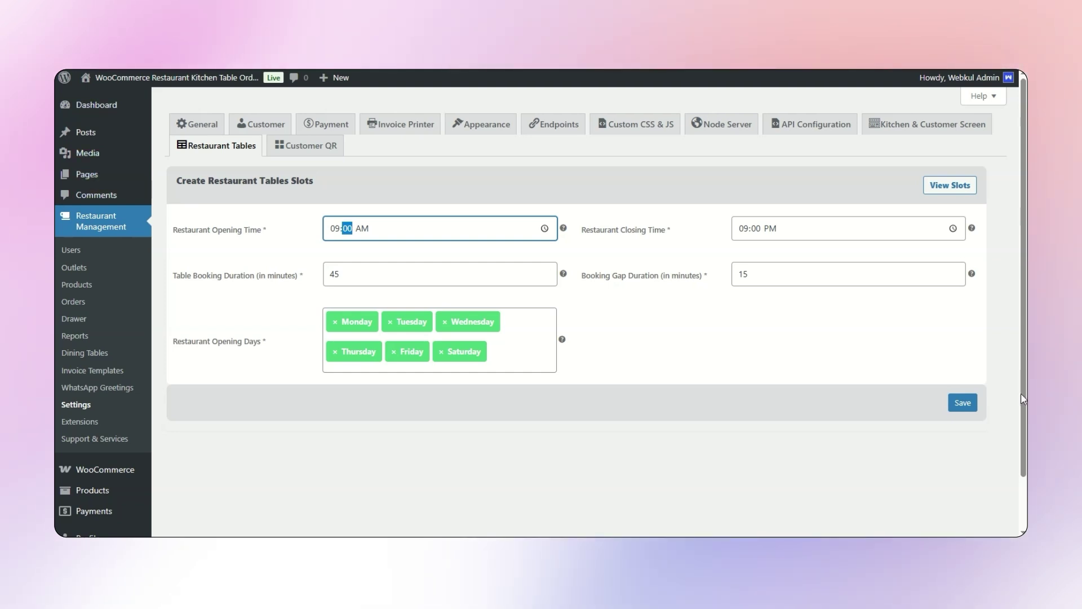
left_click(972, 407)
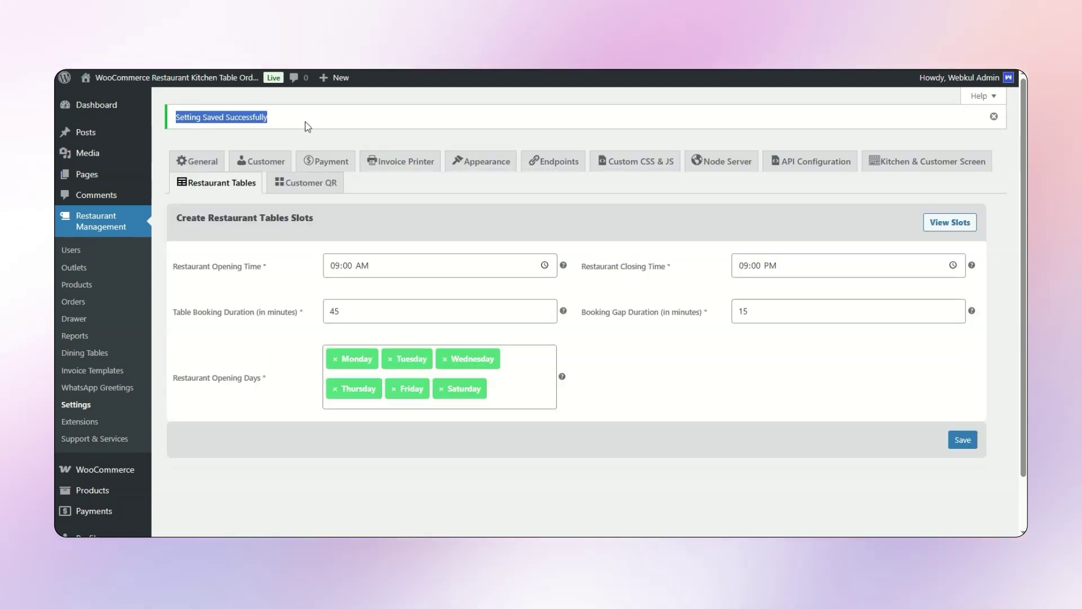
scroll(137, 428, "down", 1)
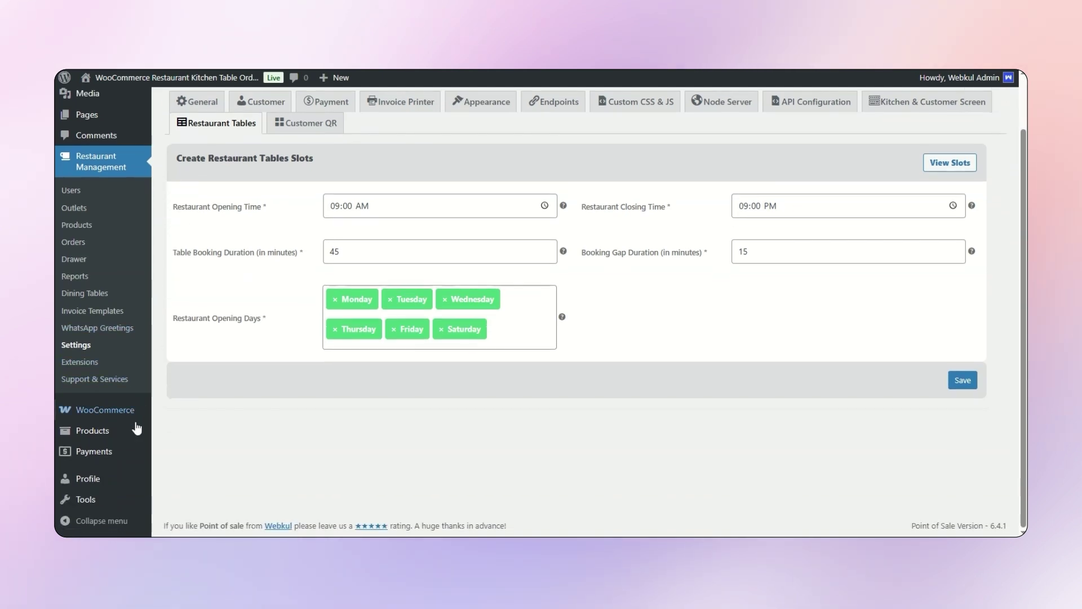
- Browse the Webkul plugin cards on the Restaurant Management Extensions page
left_click(84, 364)
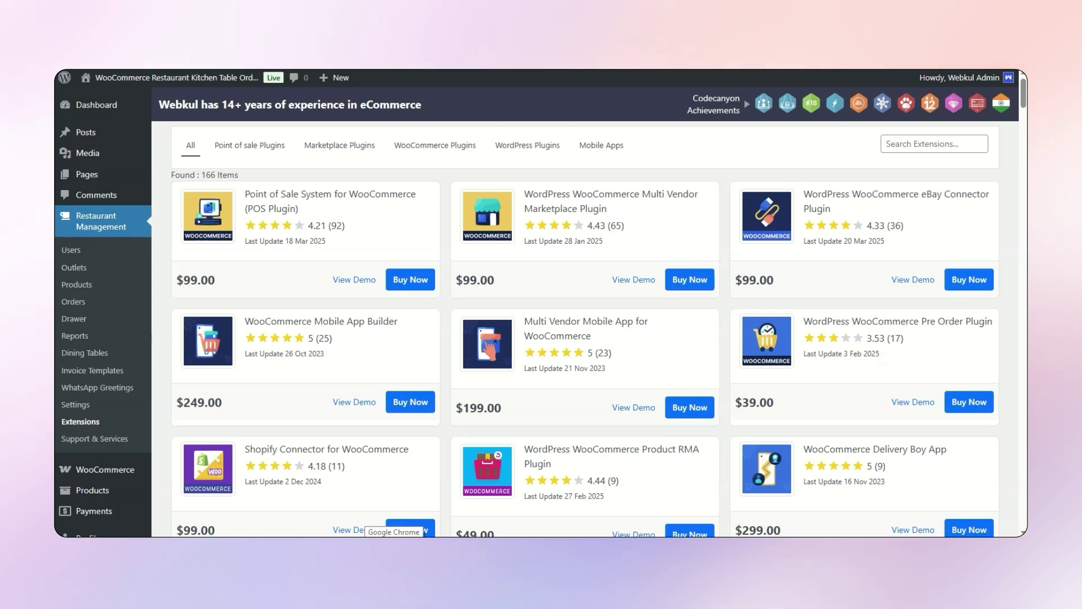
scroll(298, 343, "down", 3)
scroll(451, 332, "up", 3)
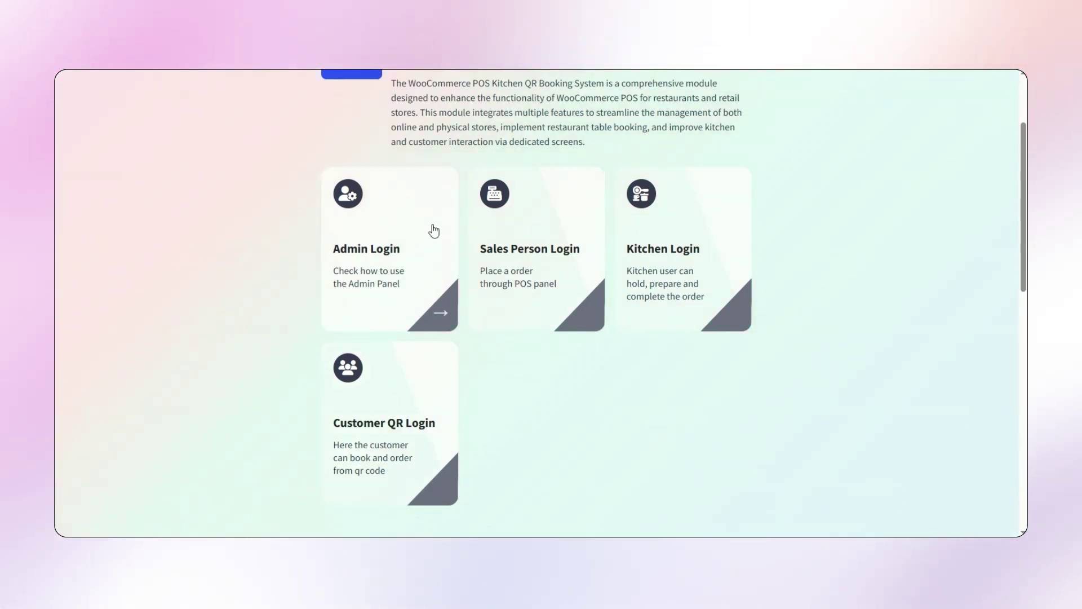
- Open Sales Person Login in an incognito window and sign in with the saved username and password
right_click(508, 231)
left_click(564, 277)
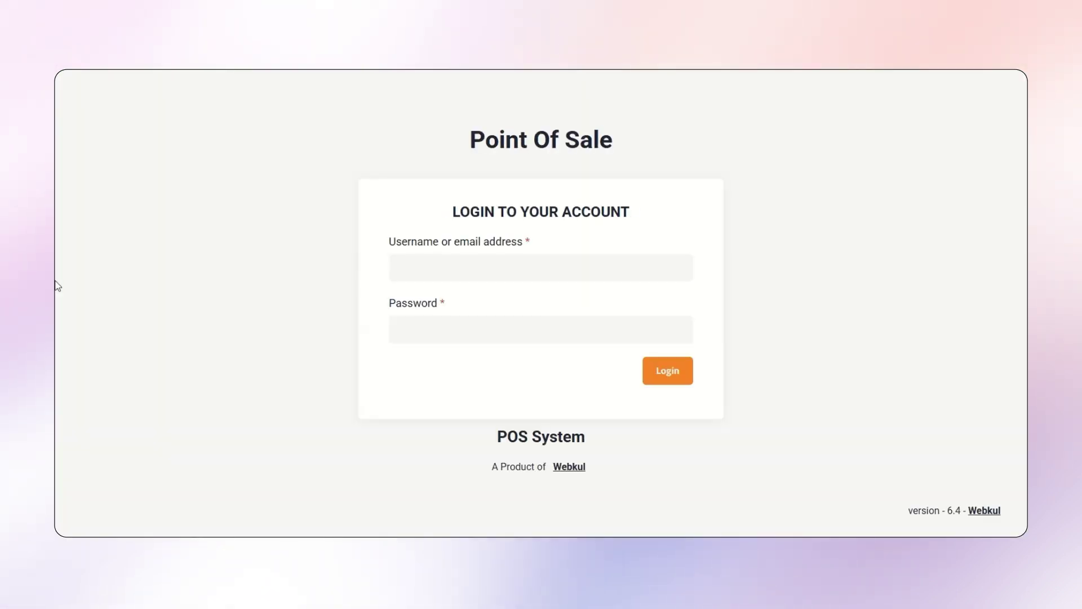
left_click(423, 259)
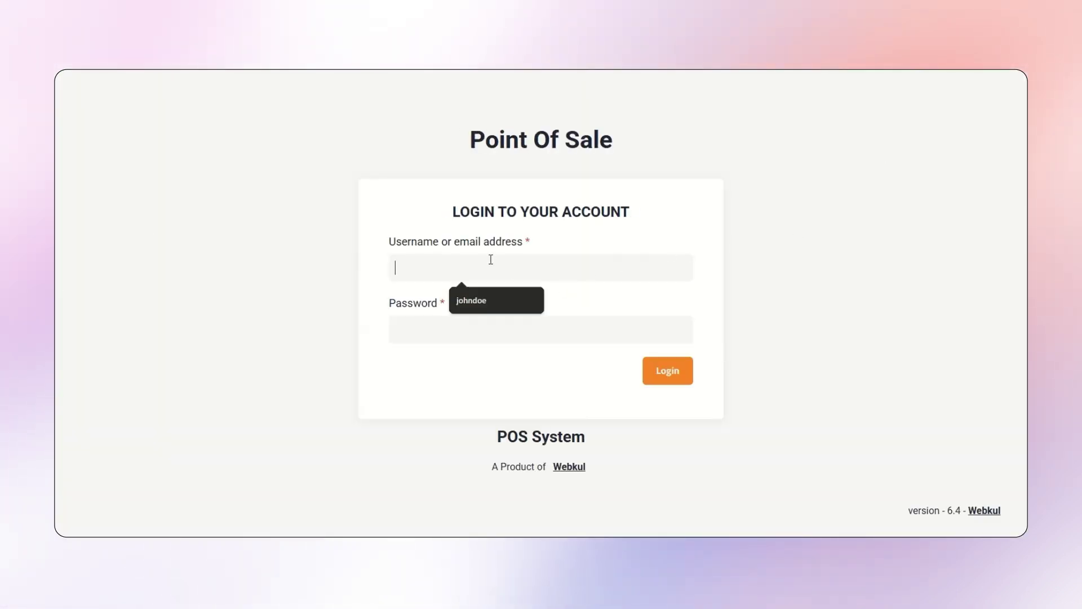
left_click(479, 301)
left_click(445, 338)
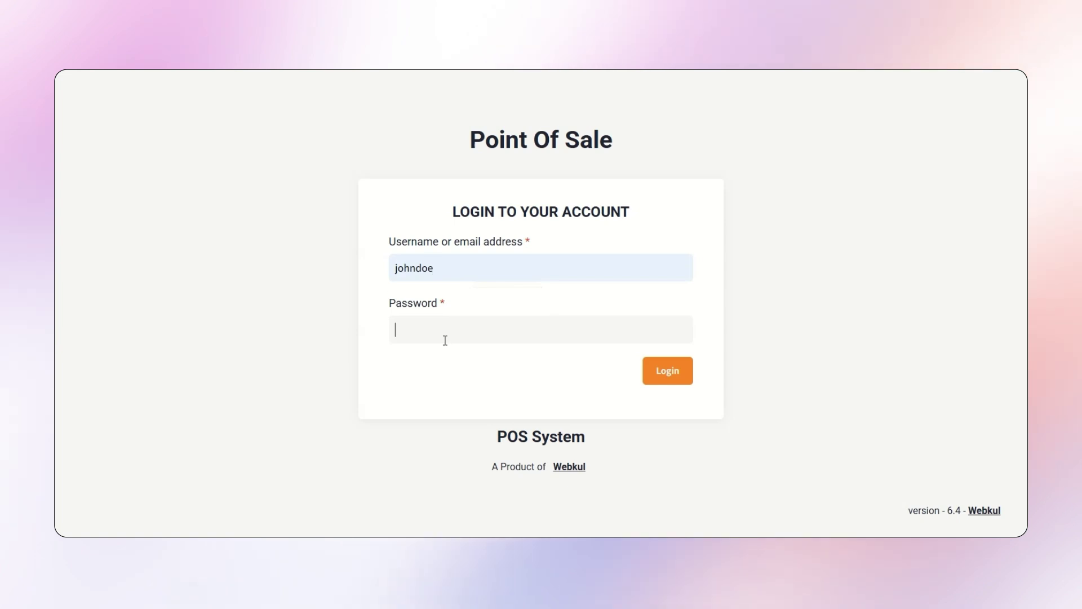
type("•")
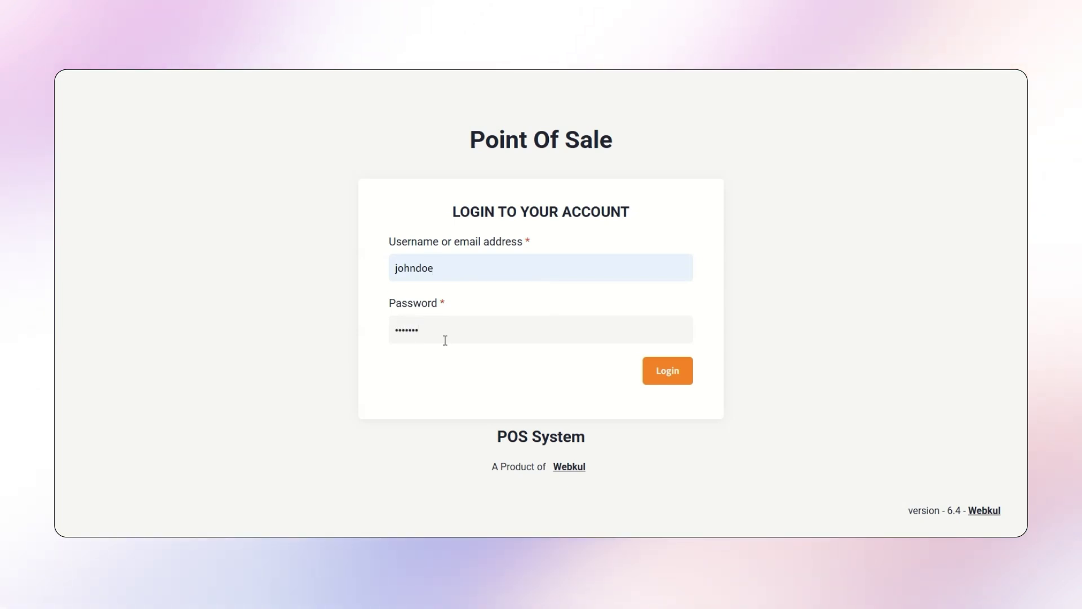
left_click(659, 358)
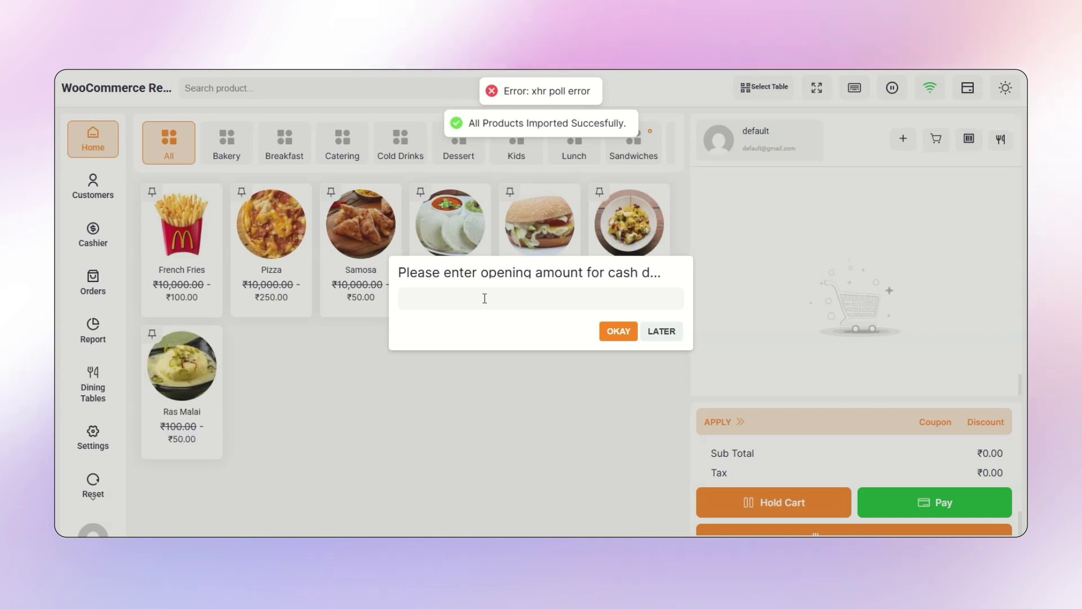
- Enter 500 as the opening cash amount and go to Dining Tables
left_click(485, 298)
type("500")
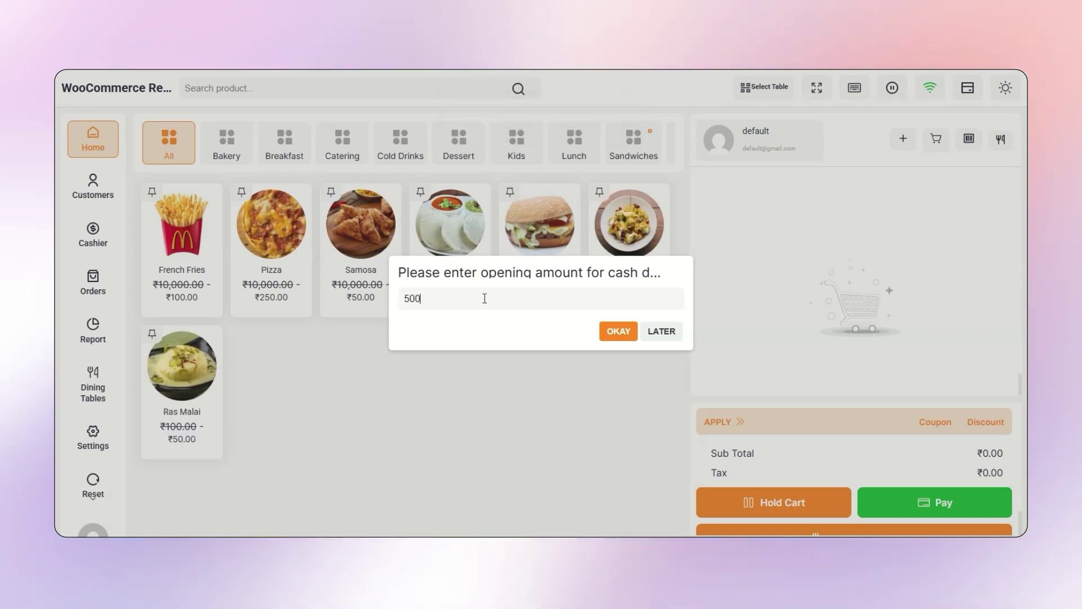
left_click(620, 333)
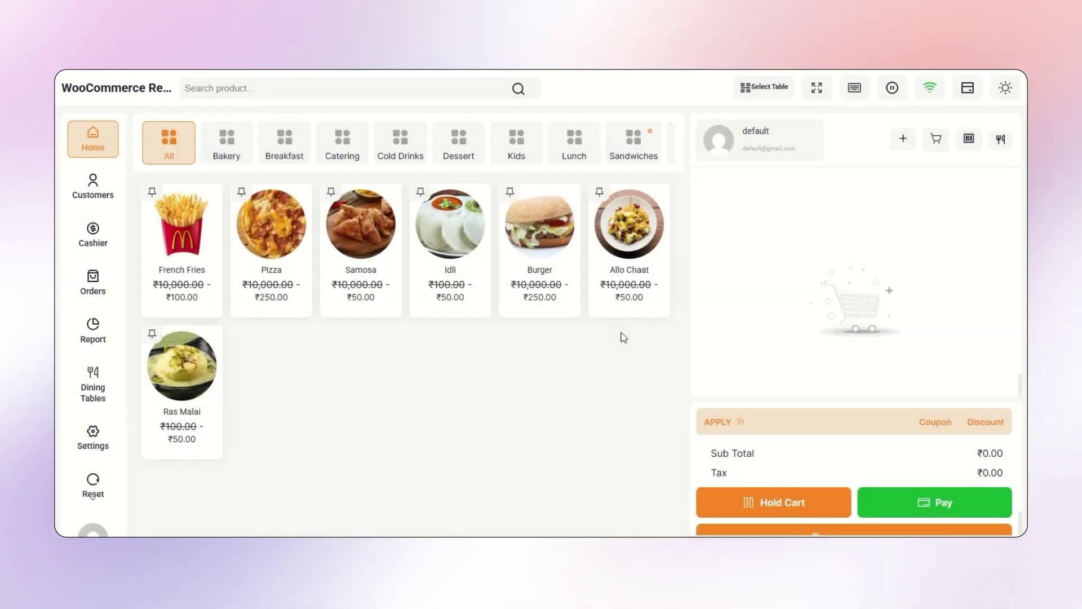
left_click(88, 389)
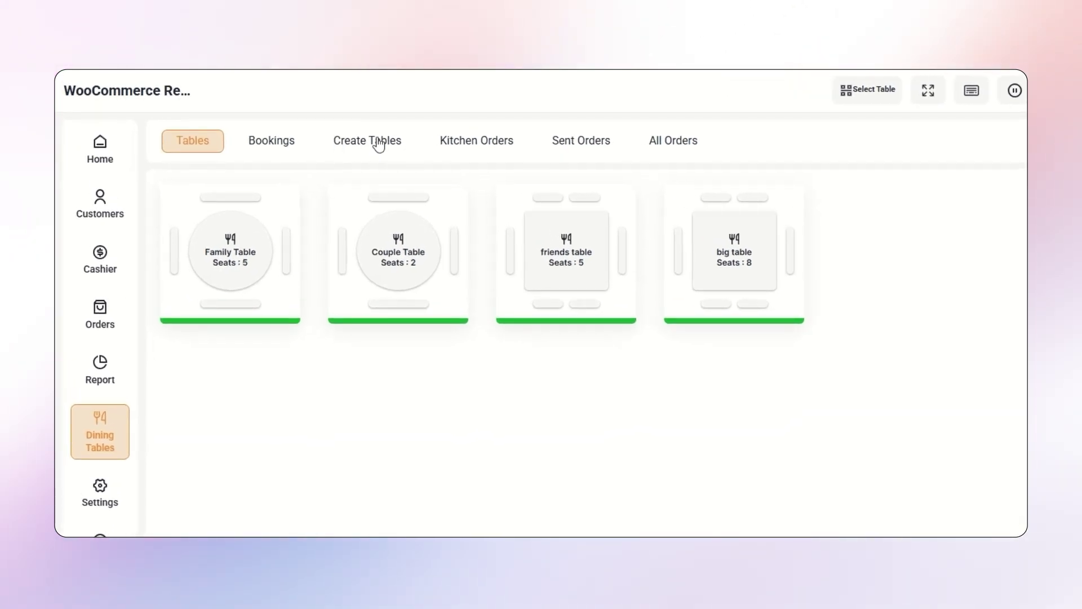
- Create a Circle-type table named 'small table' with 1 seat
left_click(364, 142)
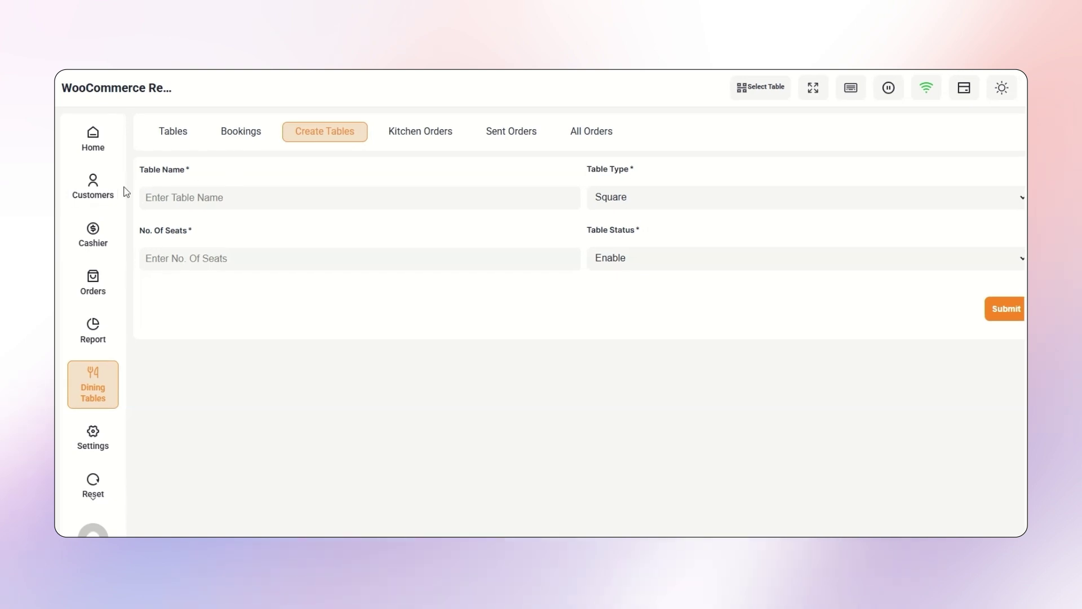
left_click(226, 200)
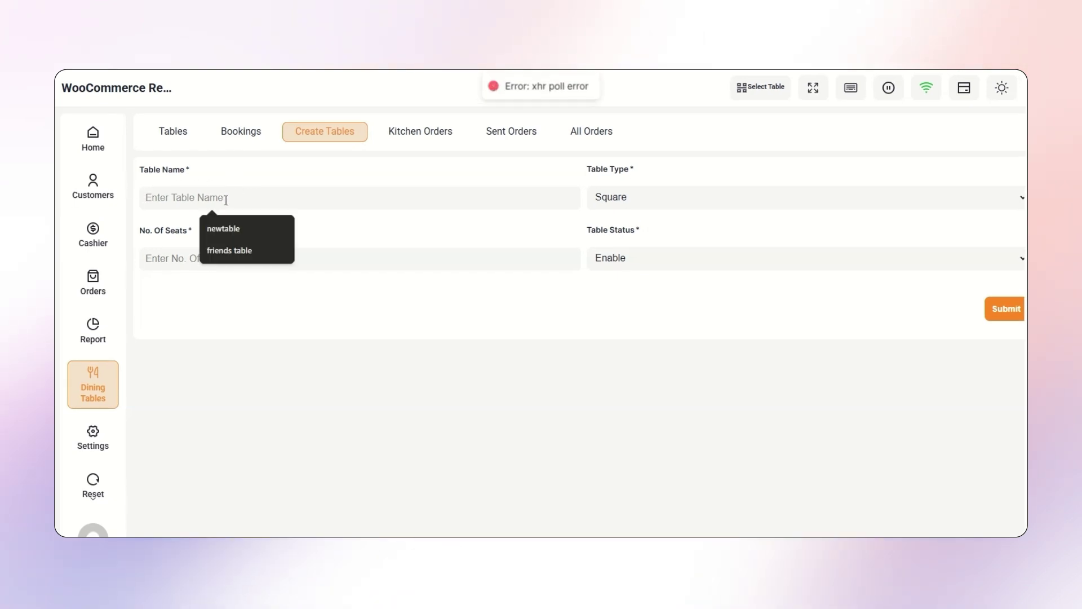
type("small table")
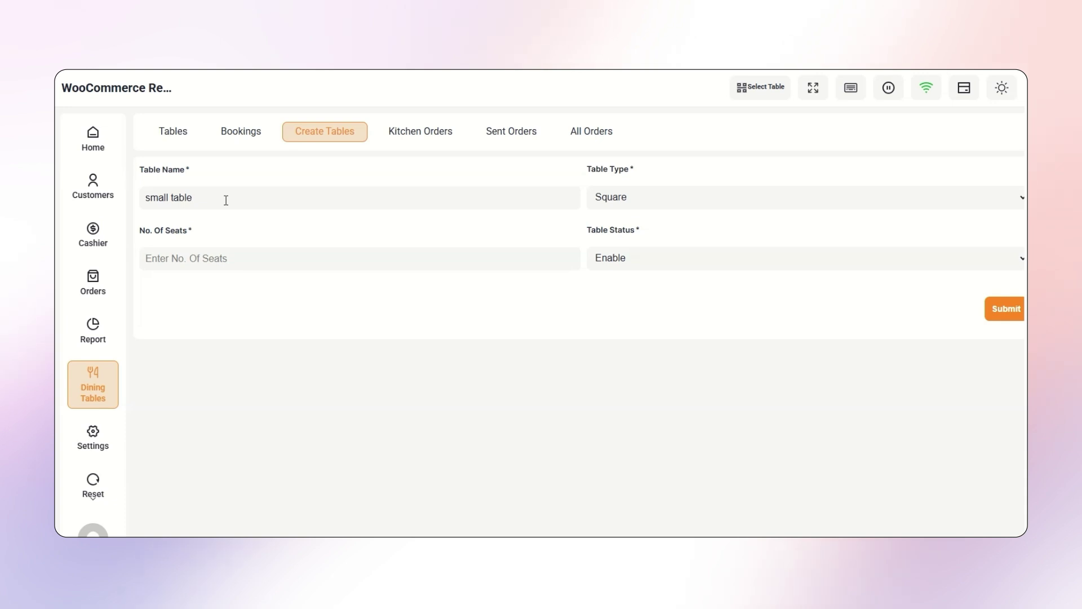
left_click(641, 200)
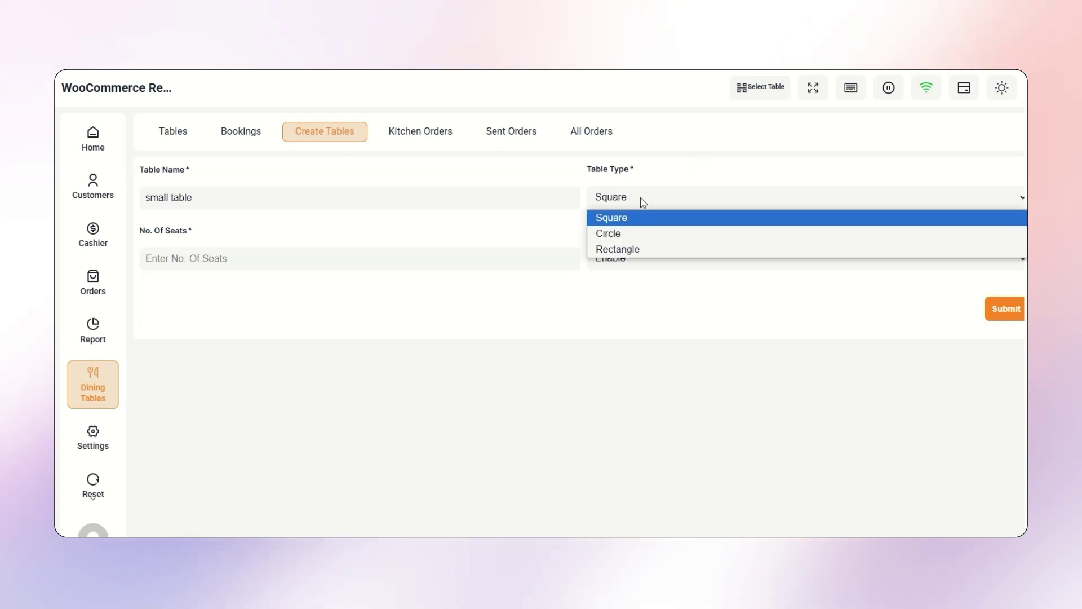
left_click(636, 231)
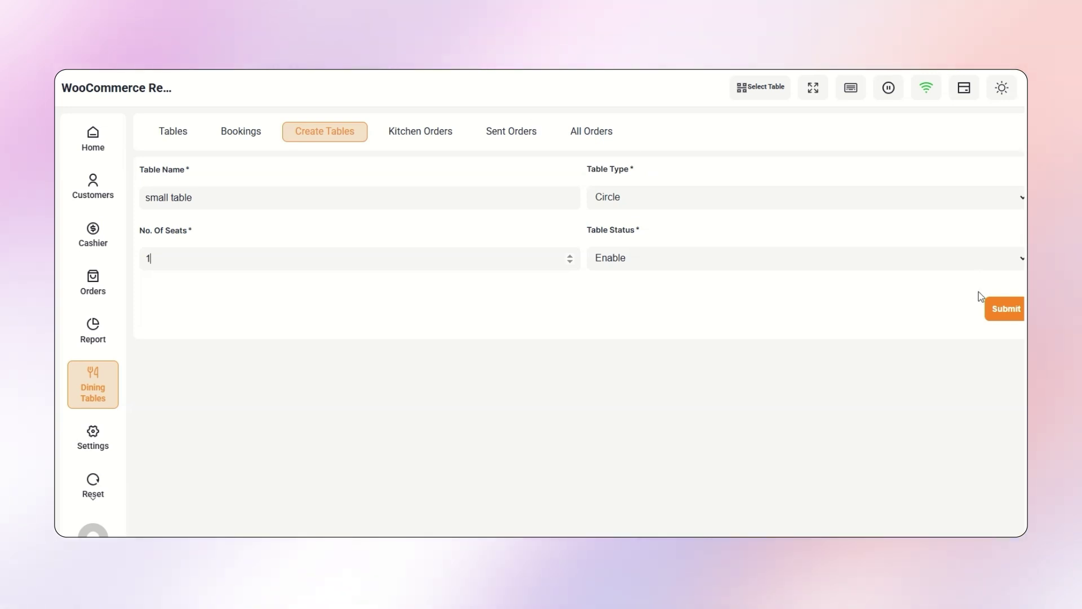
left_click(1010, 315)
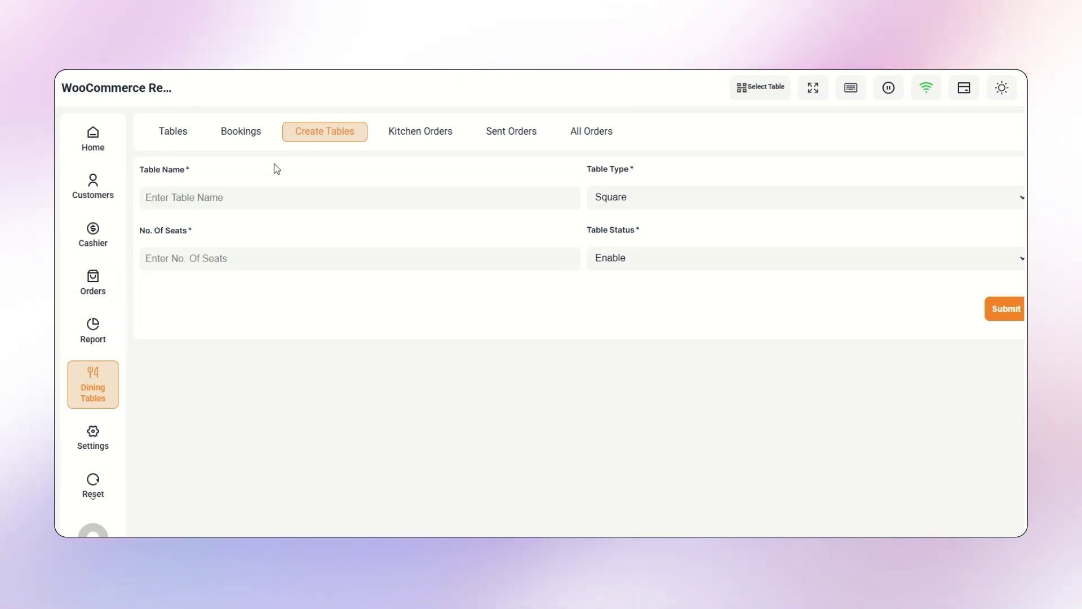
- Book small table for the default customer today, 03/21/2025, in the 08:00–08:45 PM slot
left_click(167, 135)
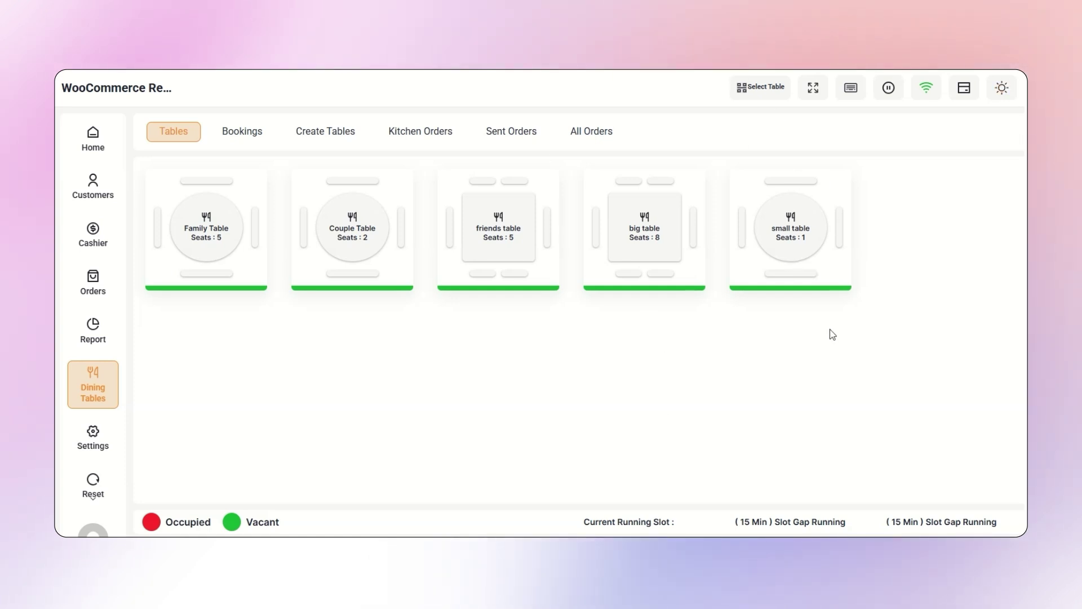
left_click(791, 224)
left_click(564, 249)
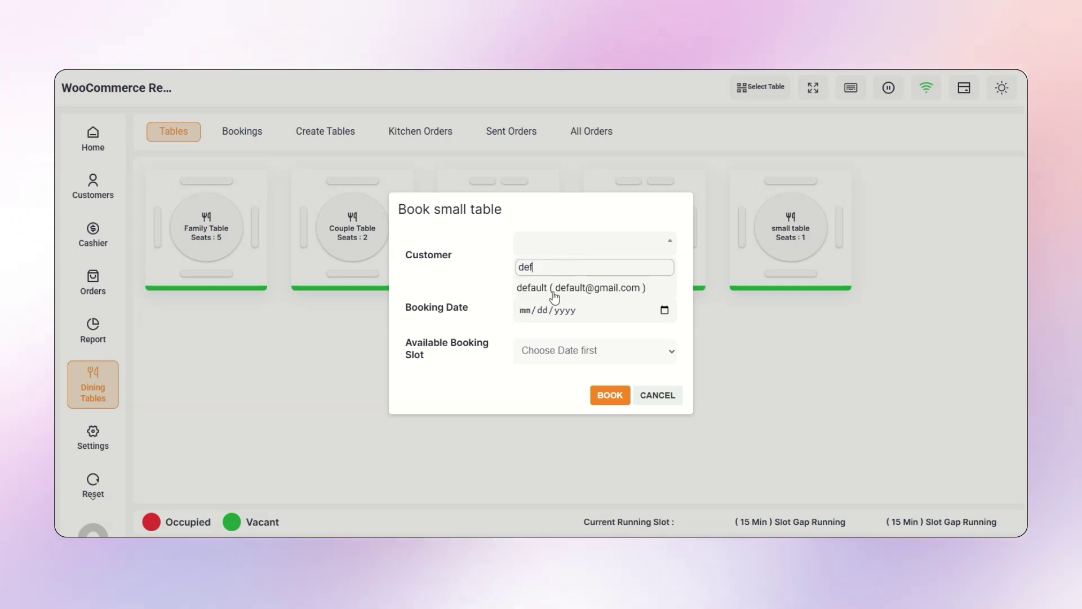
left_click(556, 289)
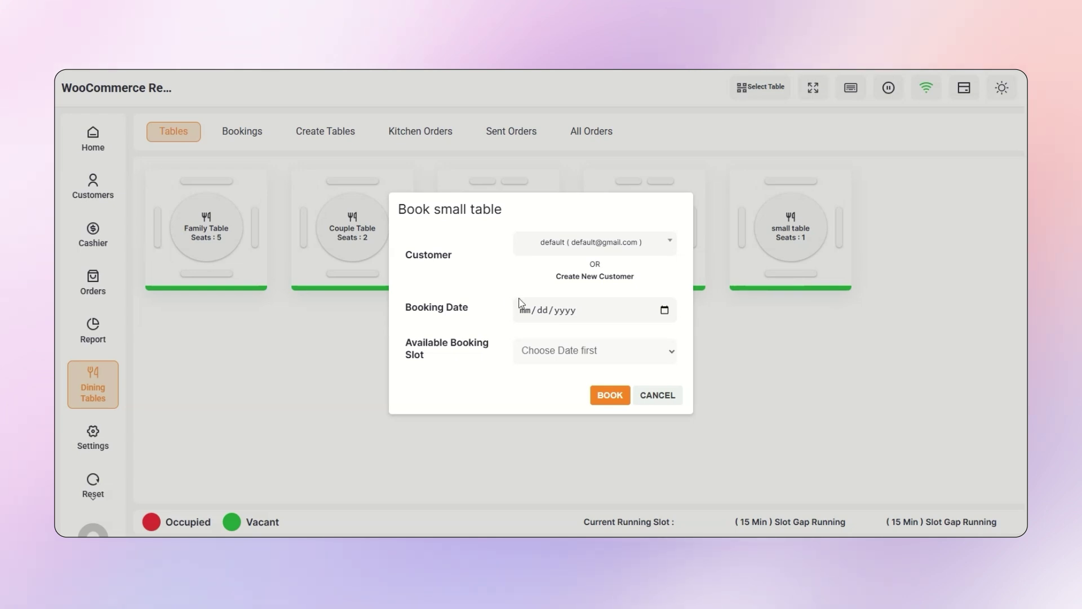
left_click(664, 311)
left_click(622, 480)
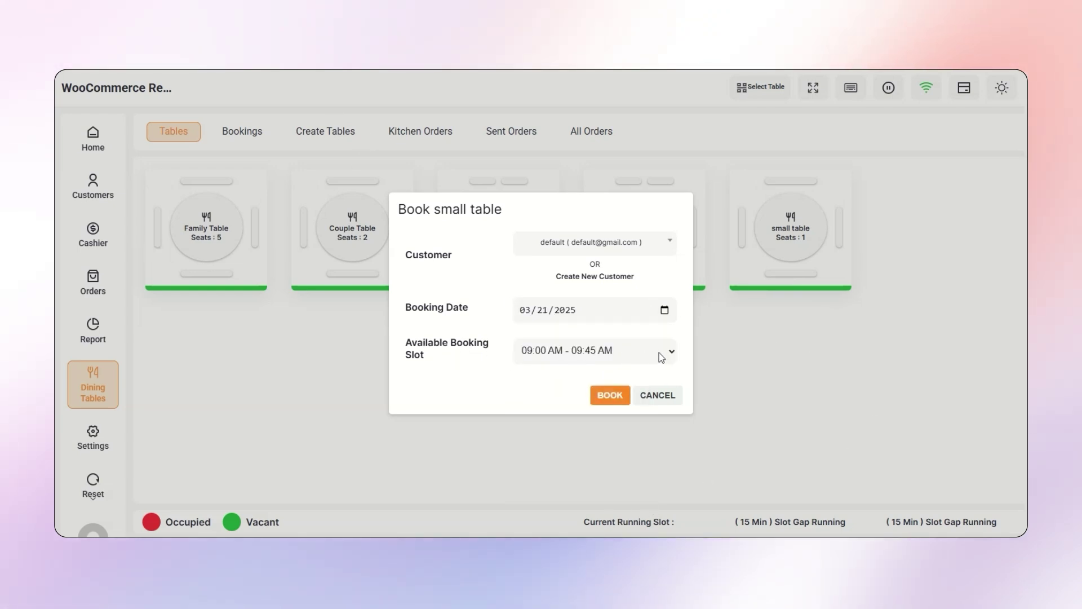
left_click(657, 352)
left_click(658, 366)
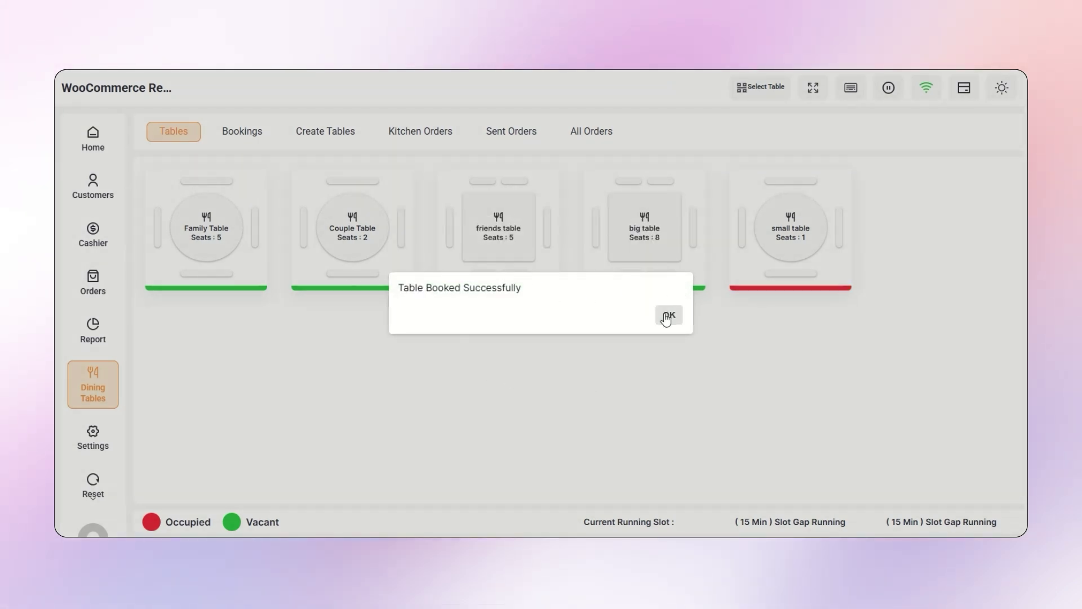
left_click(667, 317)
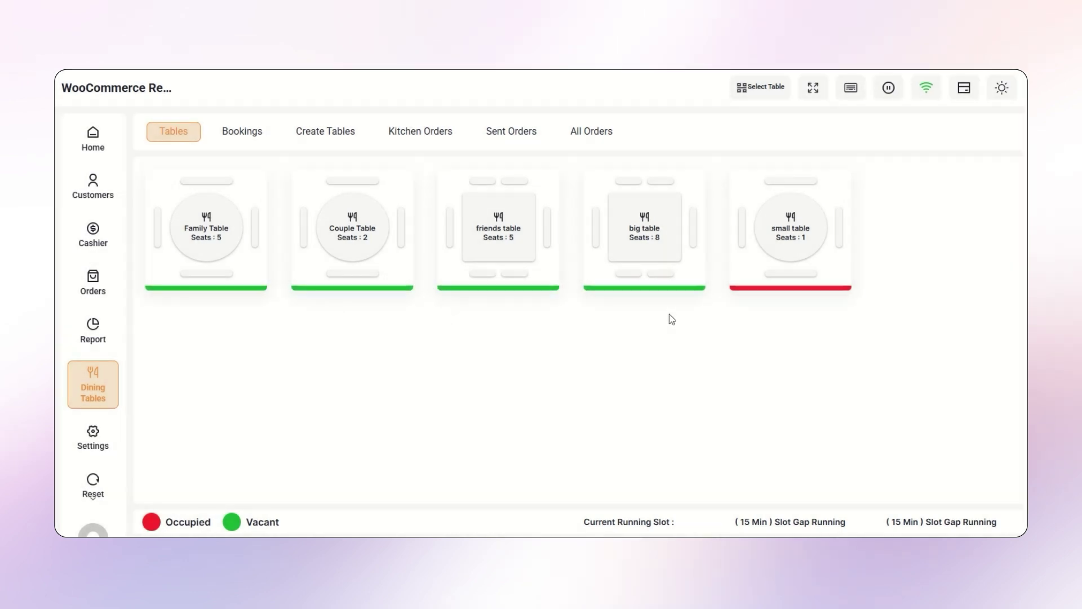
- List the bookings and expand small table's booking #WOO_9
left_click(231, 131)
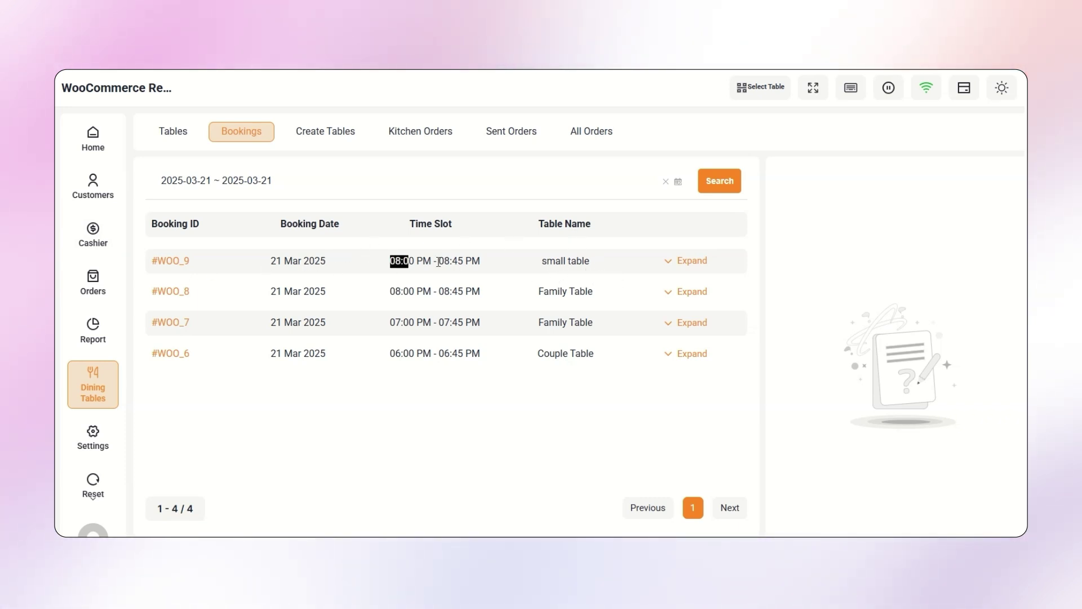
left_click_drag(438, 262, 492, 265)
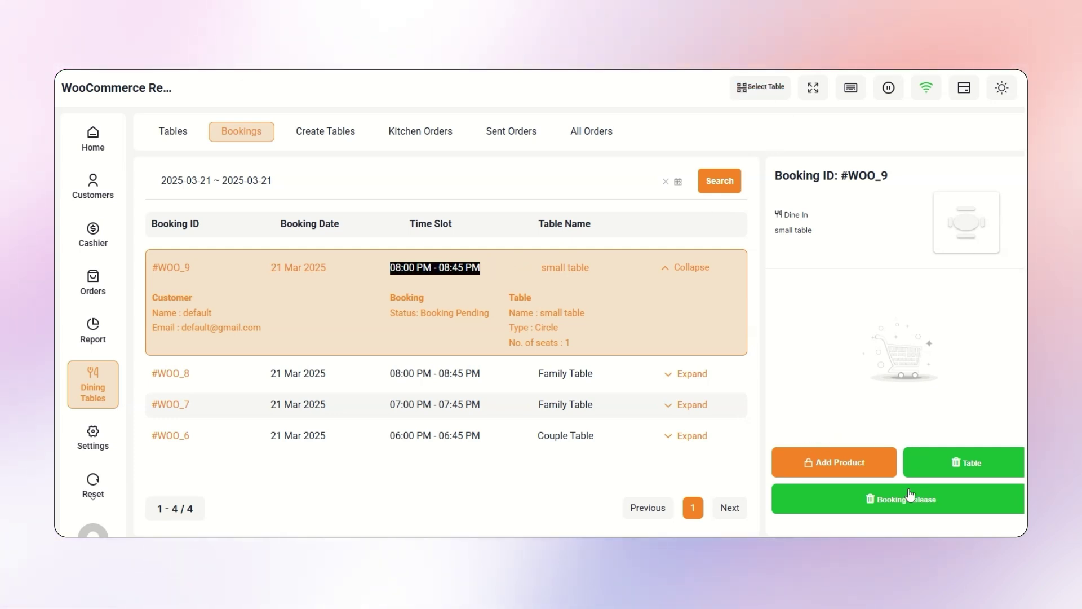
- Add French Fries and Pizza to the small table's cart
left_click(863, 463)
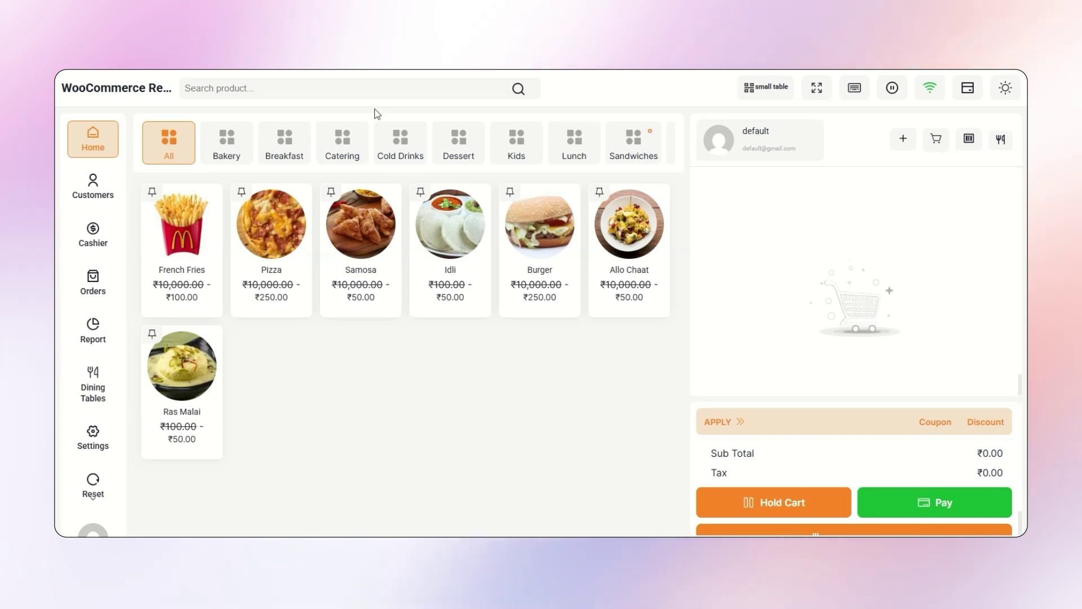
left_click(179, 237)
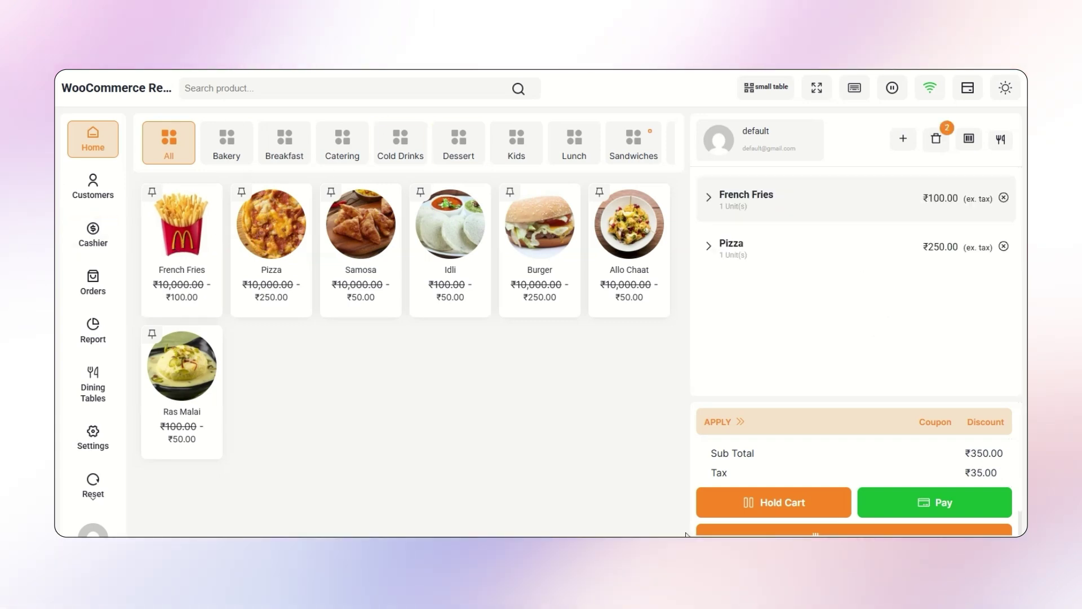
key("ctrl+minus")
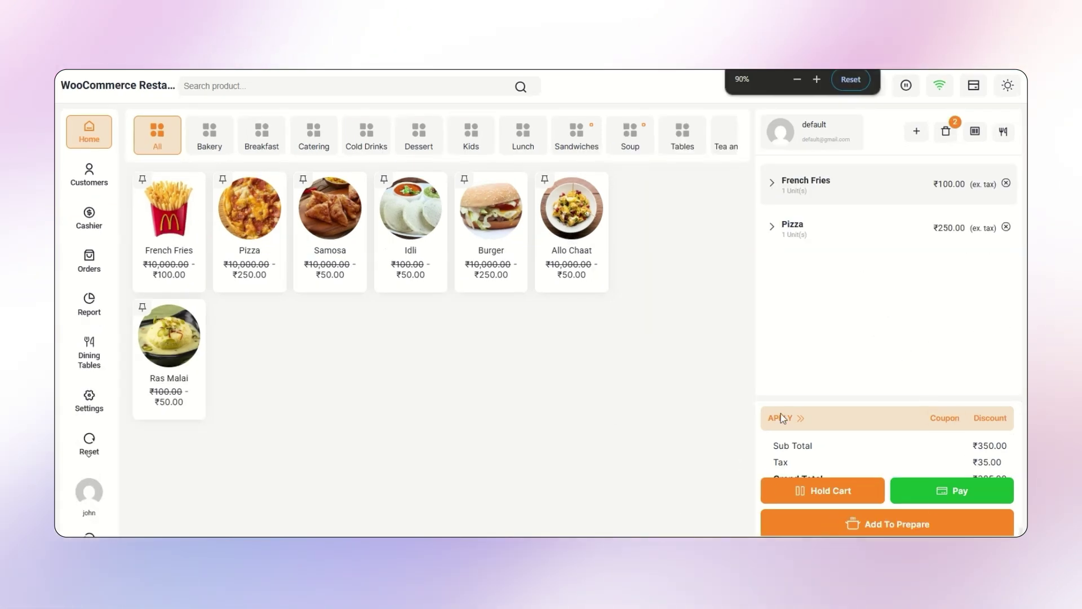
- Send the order to the kitchen with the note 'make food less spicy'
left_click(852, 522)
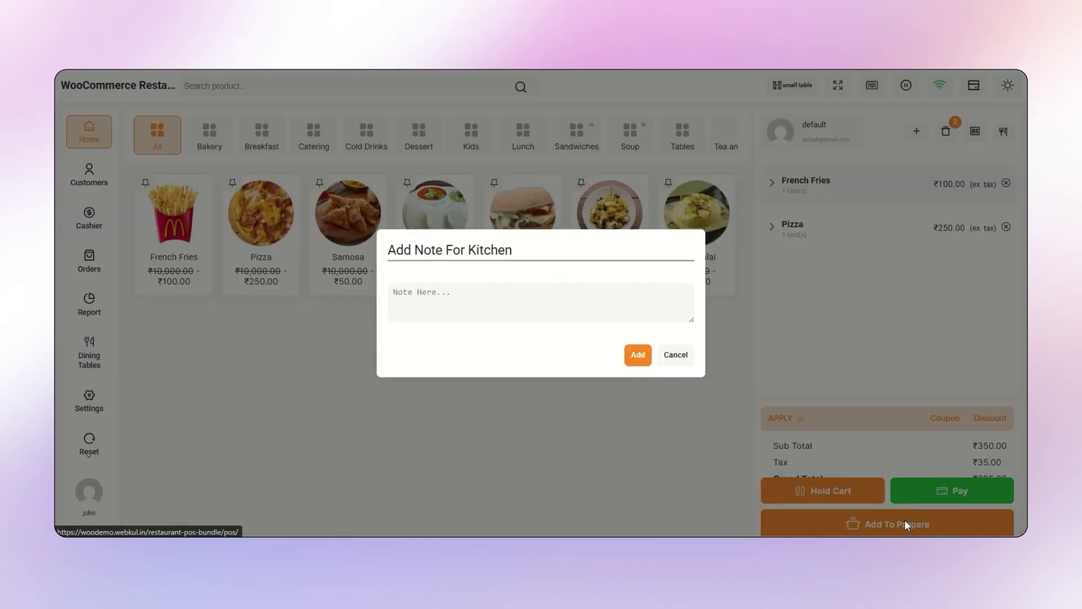
left_click(422, 288)
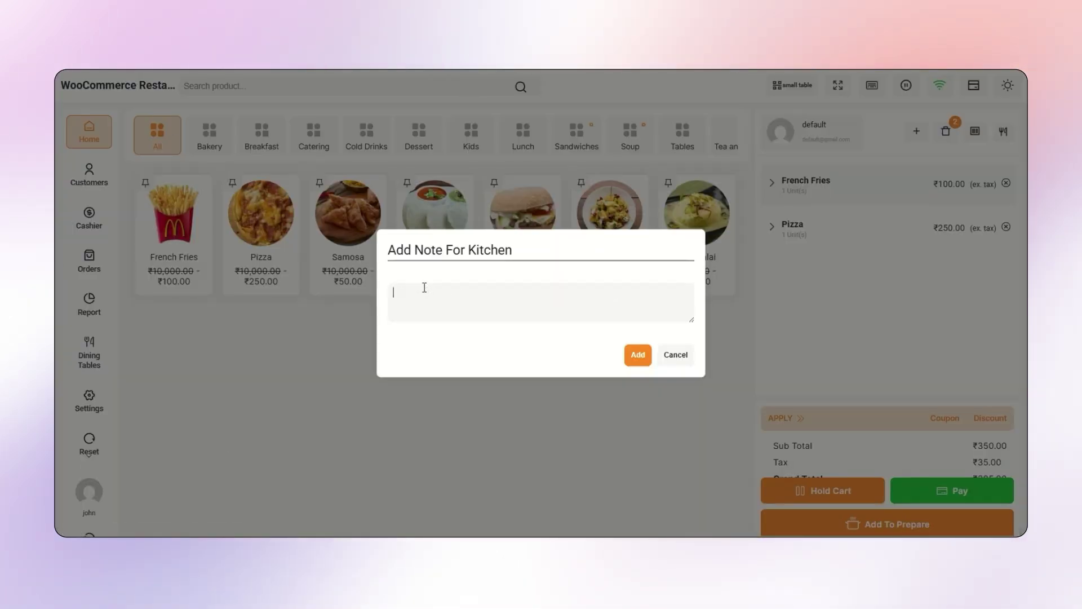
type("make food ")
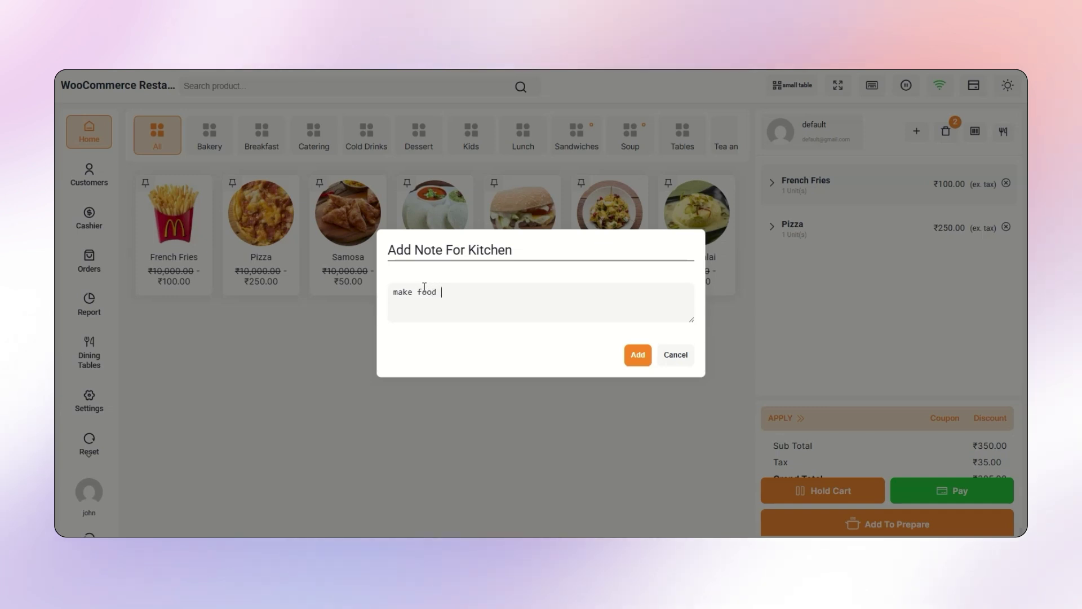
type("less spicy")
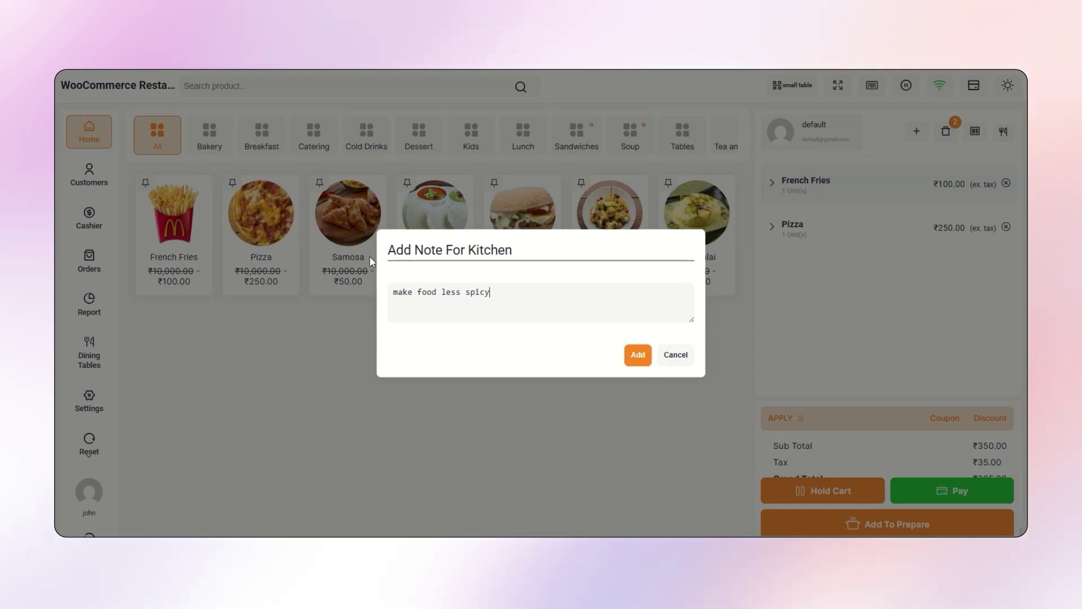
left_click(636, 354)
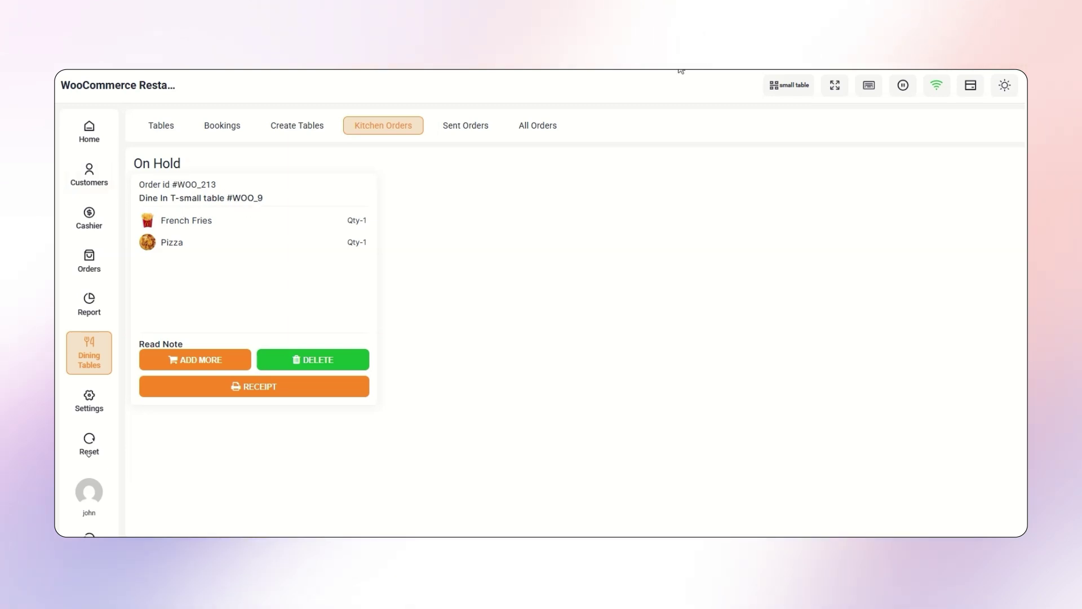
- Review the All Orders board's On Hold, Preparing and Completed columns
left_click(537, 126)
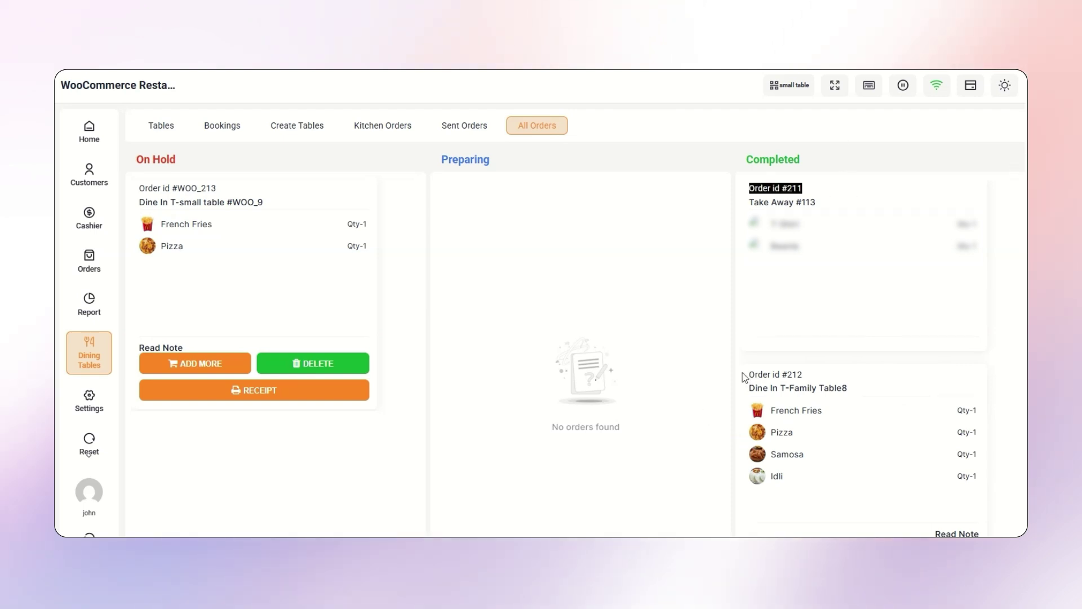
left_click_drag(744, 374, 901, 372)
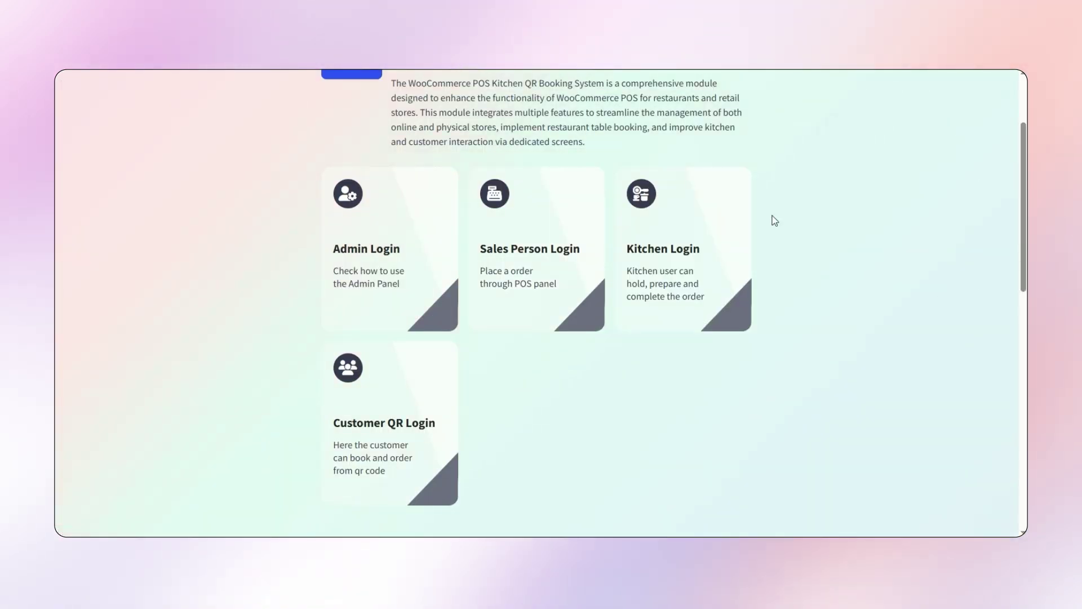
- Open the kitchen dashboard from Kitchen Login in a new tab
right_click(740, 206)
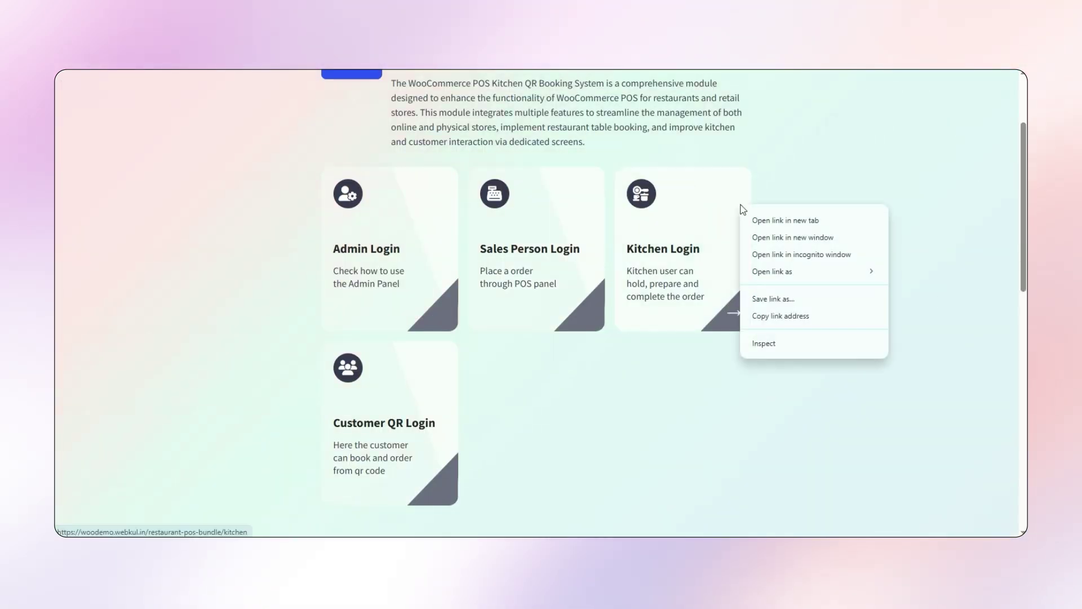
left_click(792, 224)
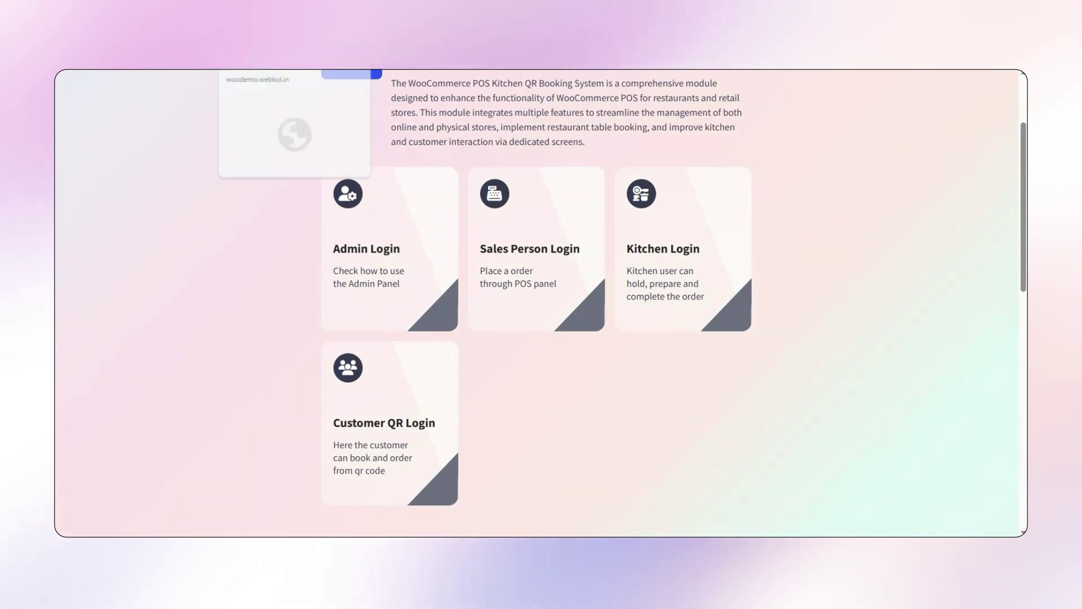
left_click(305, 72)
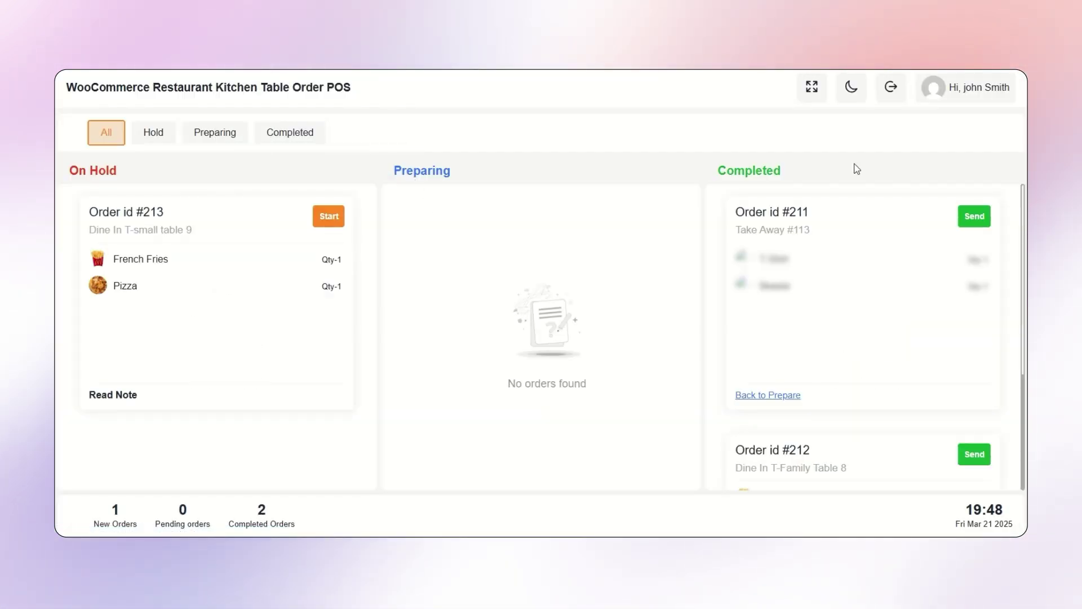
- Move order #213 from On Hold through Preparing to Completed
left_click_drag(89, 213, 177, 219)
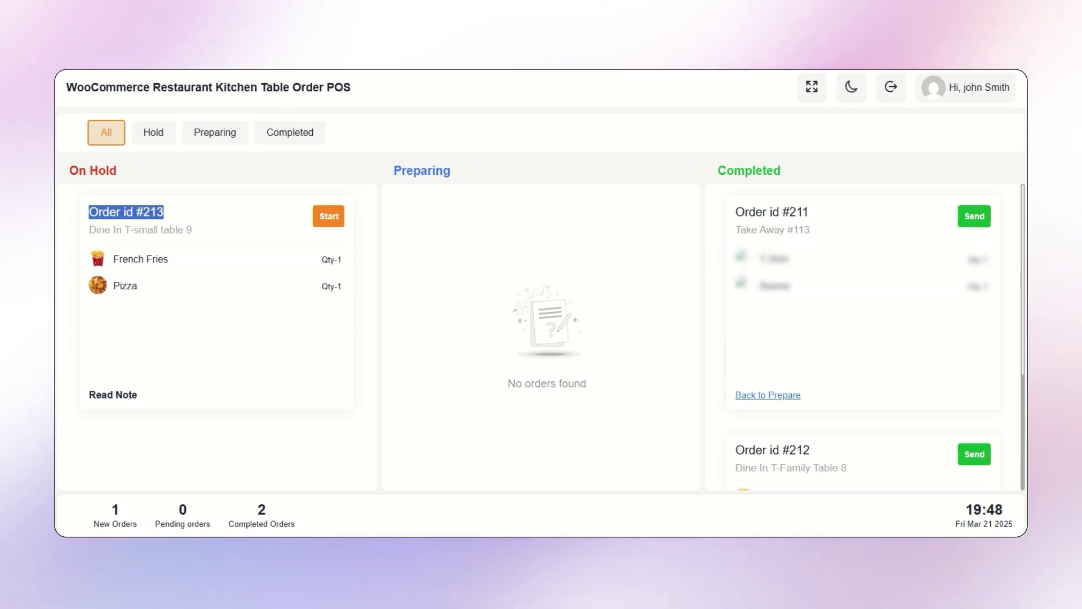
left_click(328, 219)
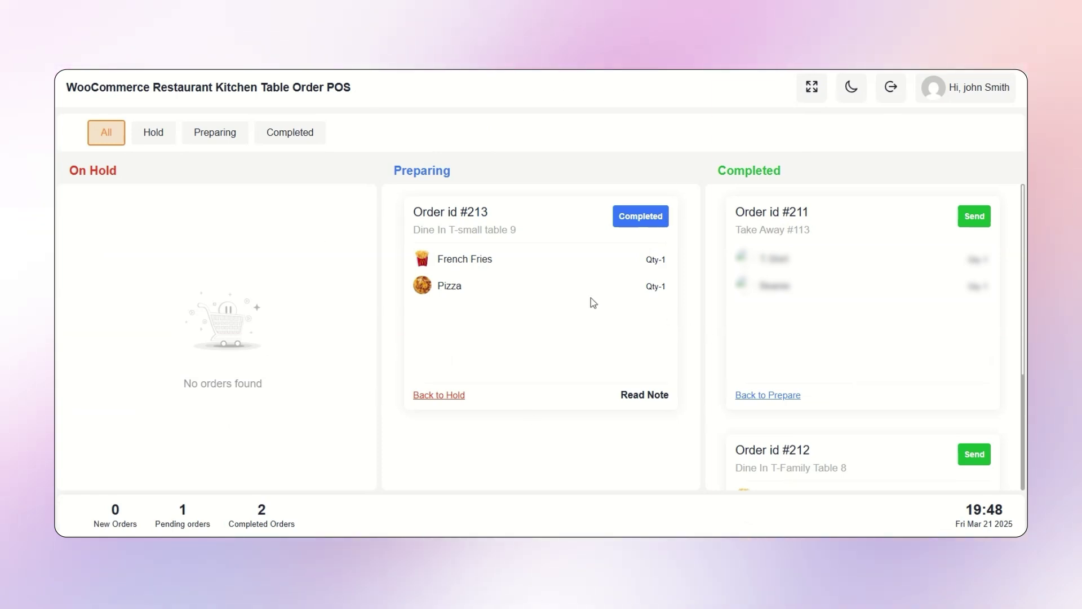
left_click(654, 218)
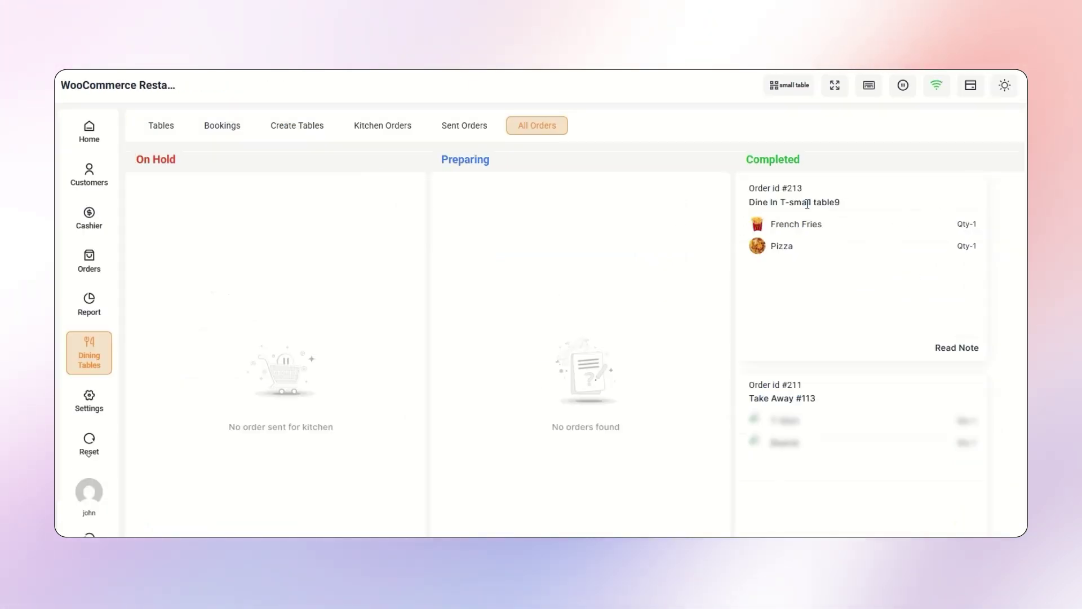
- Move order #213 back from Completed to Preparing, then to On Hold
left_click_drag(737, 202, 835, 212)
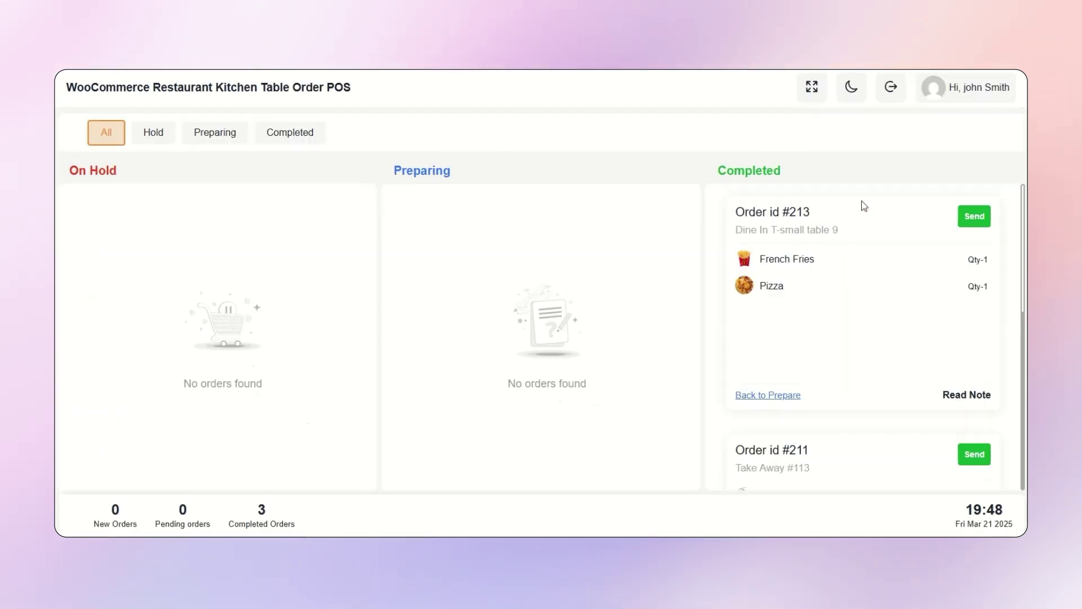
left_click_drag(782, 226, 851, 231)
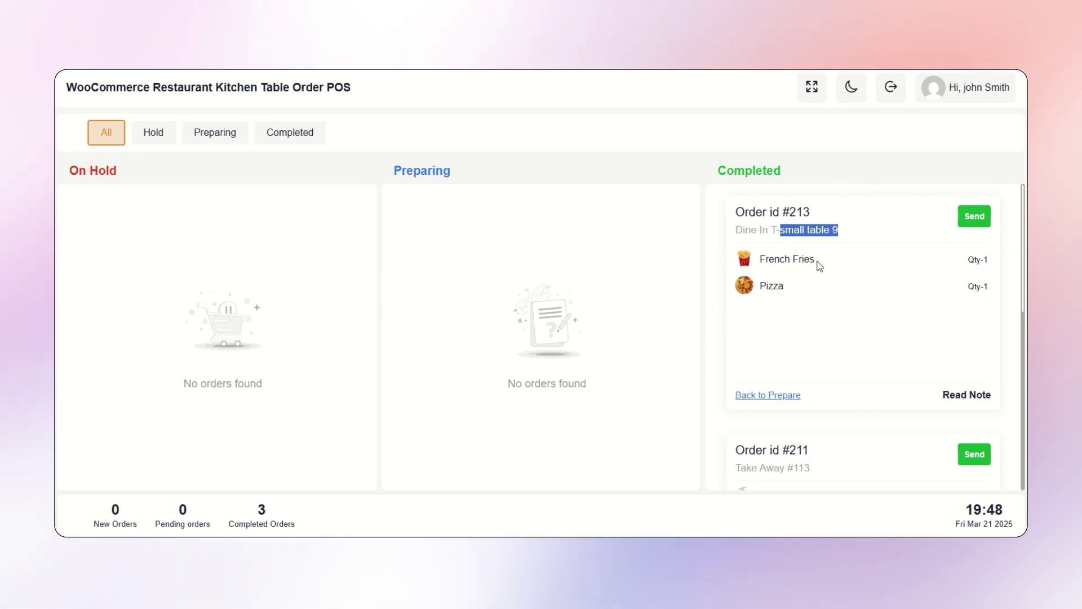
left_click(775, 395)
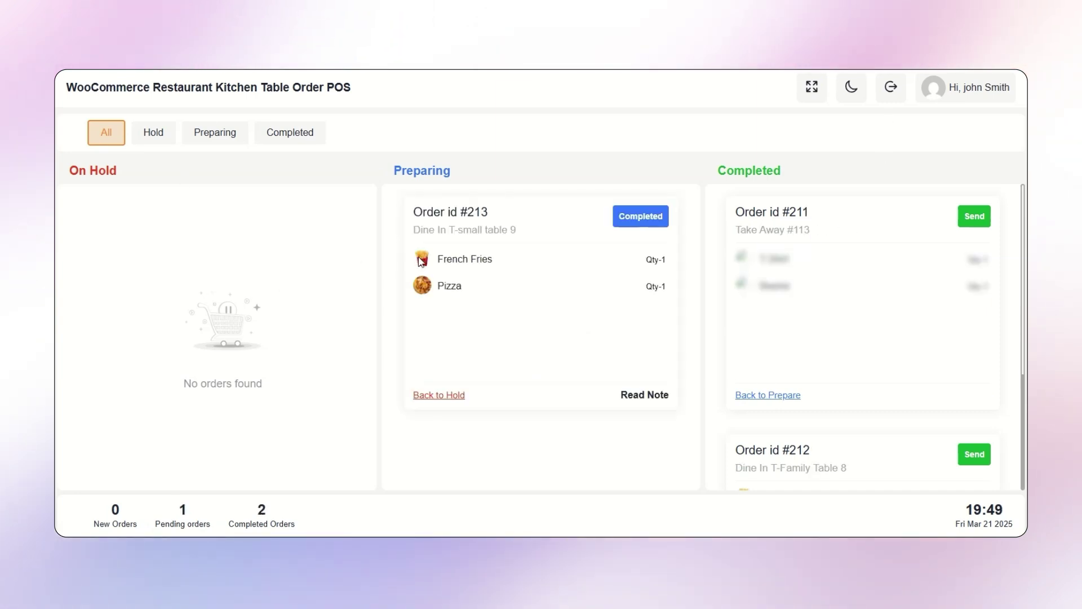
left_click(450, 395)
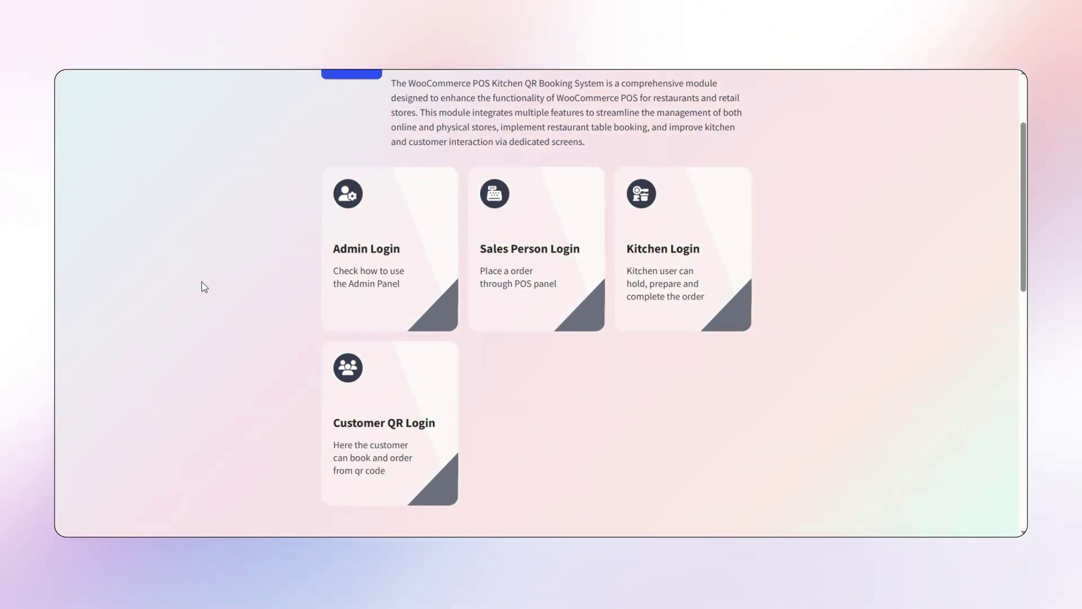
- Open the Sales Person POS login in a private window and sign in with the salesperson's username and password
right_click(569, 231)
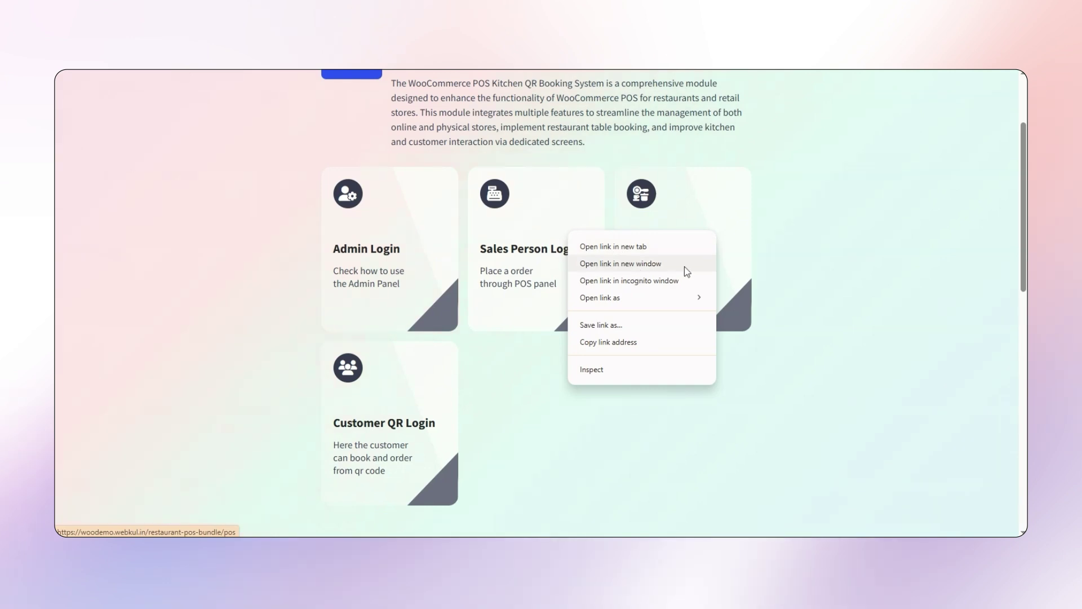
left_click(647, 280)
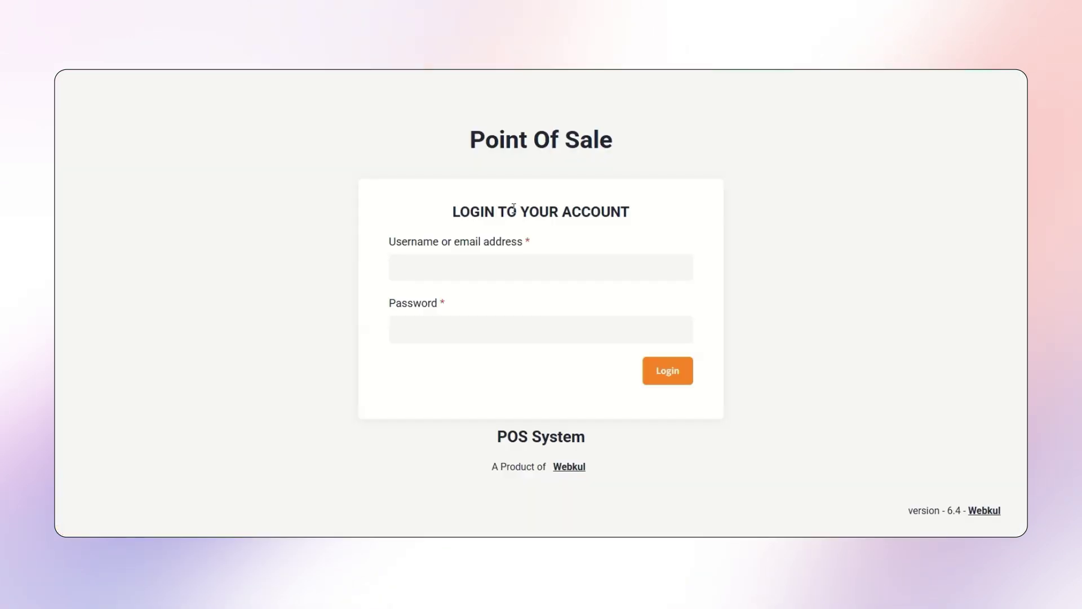
left_click(478, 257)
type("johndoe")
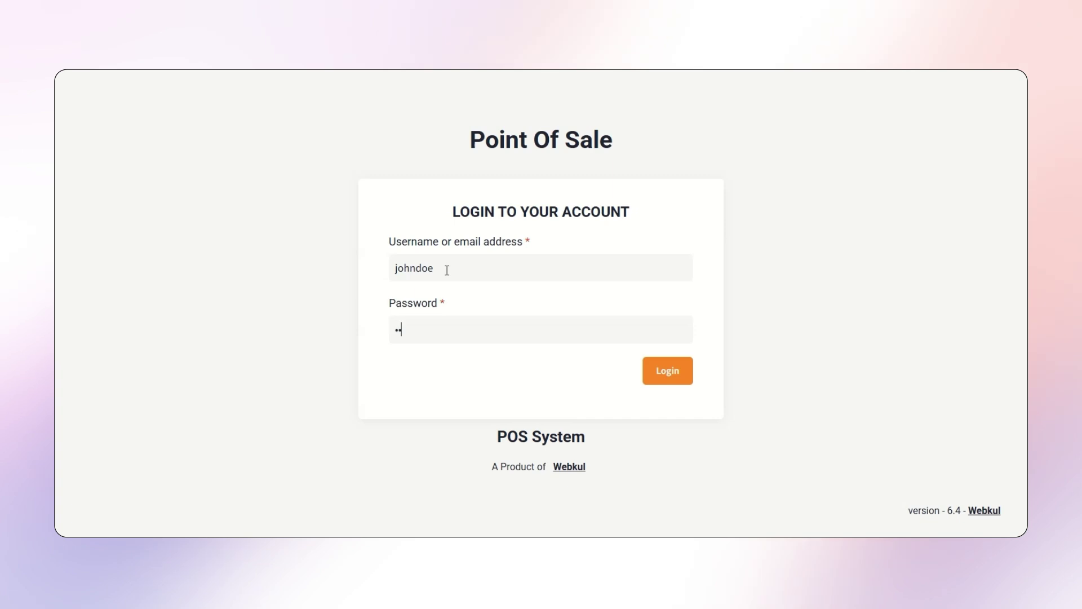
left_click(667, 370)
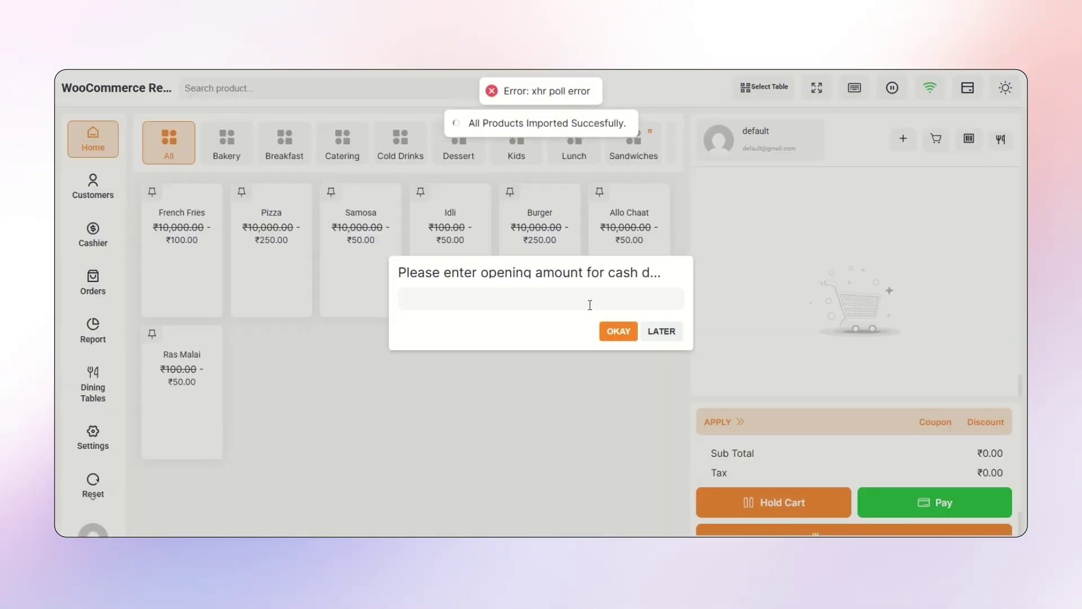
- Open the cash drawer with an opening amount of 500 and switch to take-away mode
left_click(628, 292)
type("500")
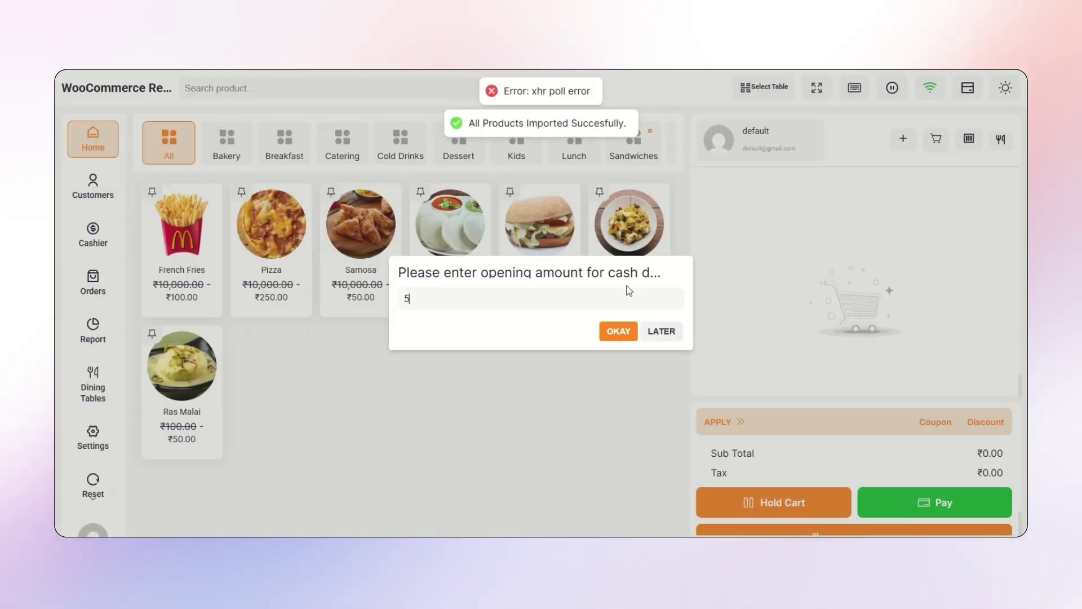
left_click(619, 333)
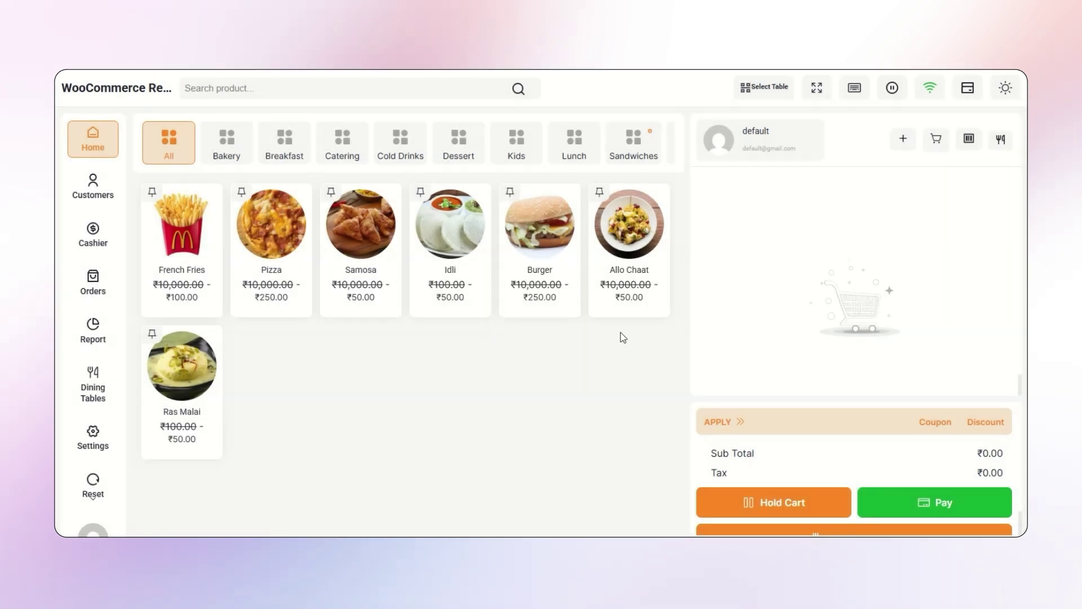
left_click(1001, 140)
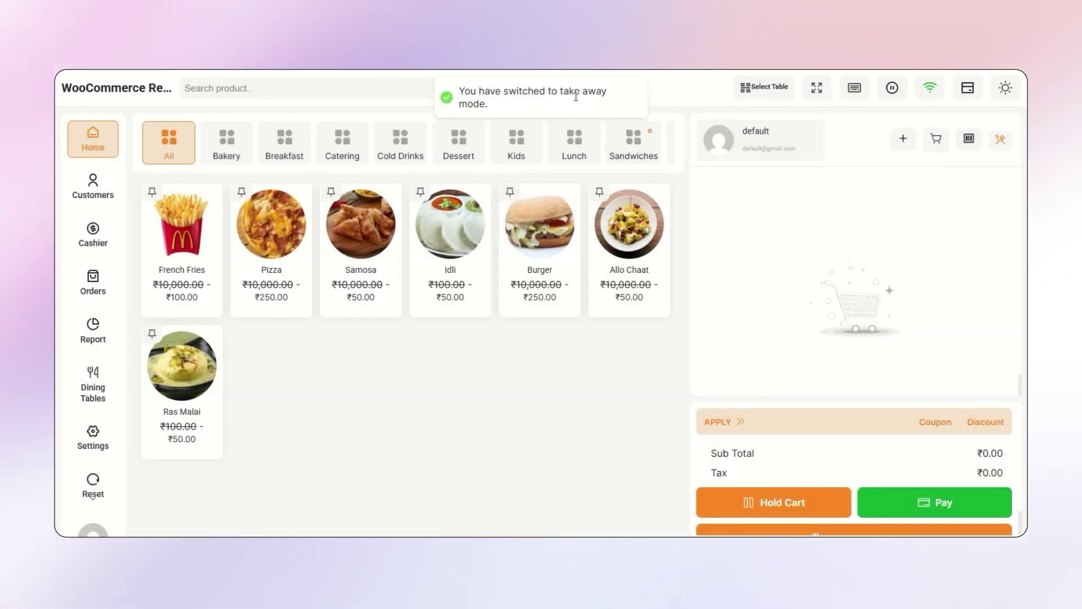
- Place a take-away order for Allo Chaat and Burger paid ₹330.00 in cash, skipping the invoice print
left_click(632, 237)
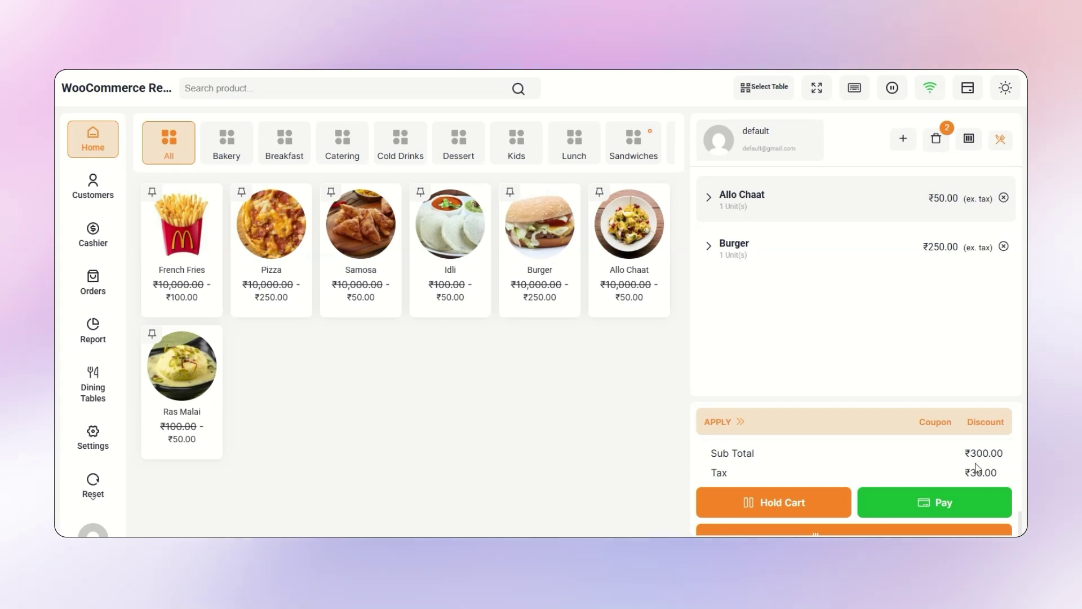
left_click(950, 503)
left_click(951, 315)
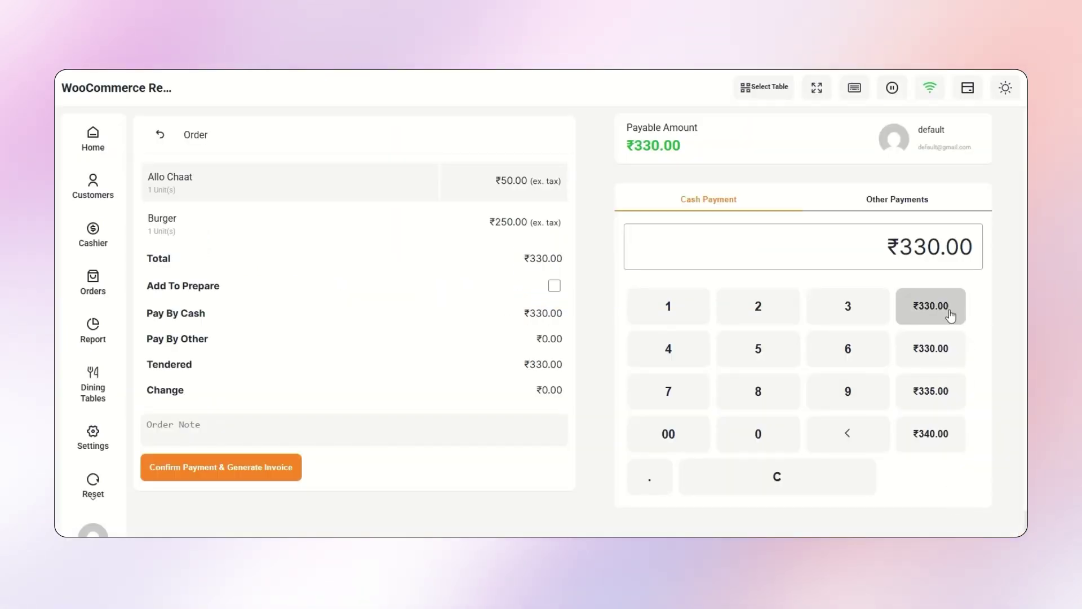
left_click(208, 466)
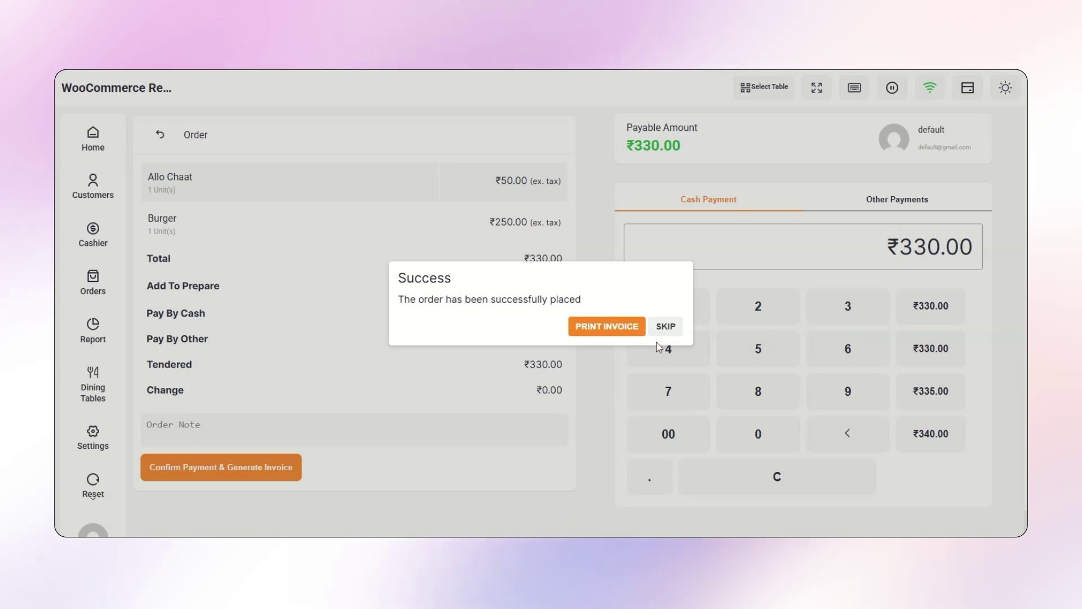
left_click(658, 330)
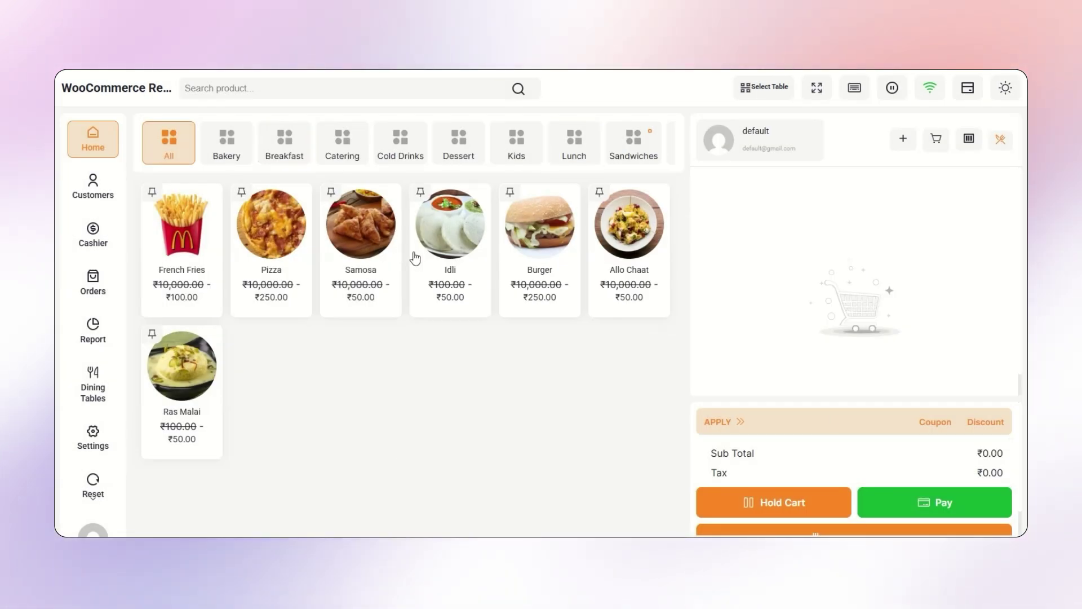
- Order Idli and pay the exact ₹55.00 in cash
left_click(444, 258)
left_click(939, 504)
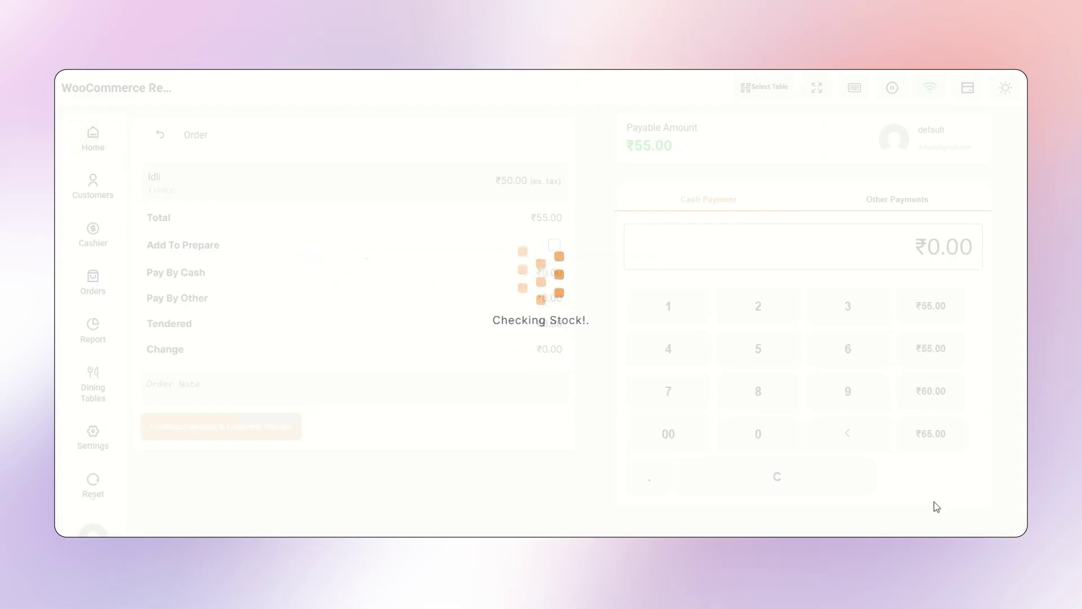
left_click(938, 348)
left_click(220, 427)
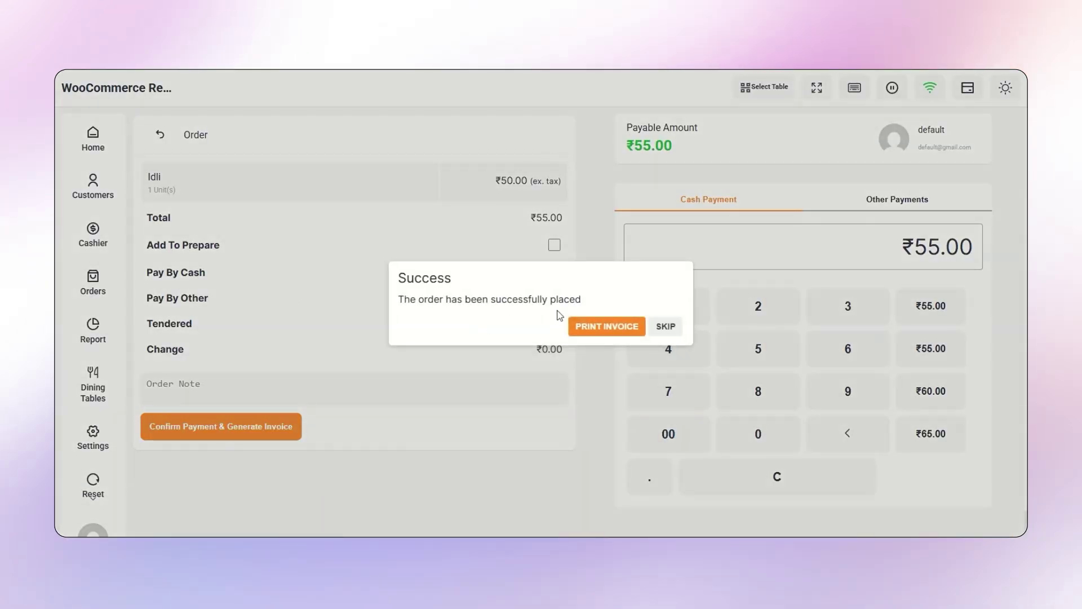
- Preview the Idli invoice with destination Save as PDF, then cancel printing
left_click(584, 324)
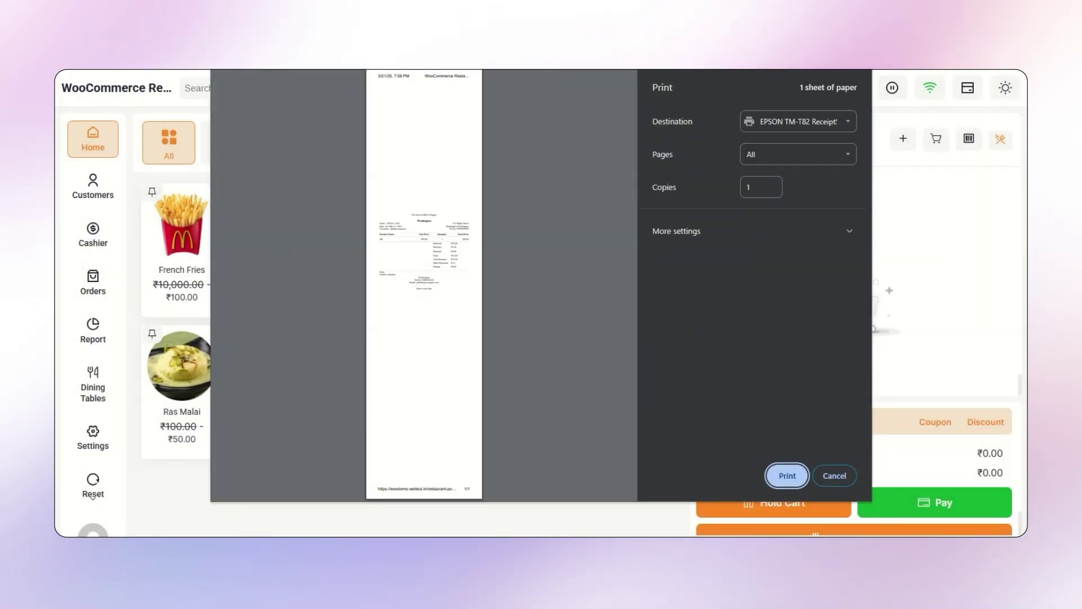
left_click(824, 121)
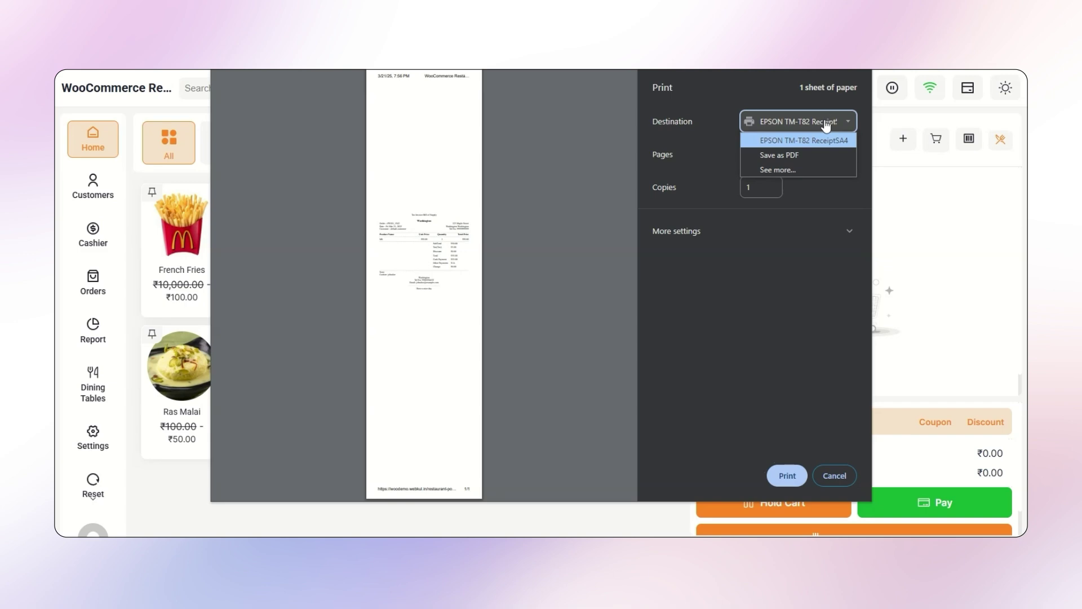
left_click(795, 152)
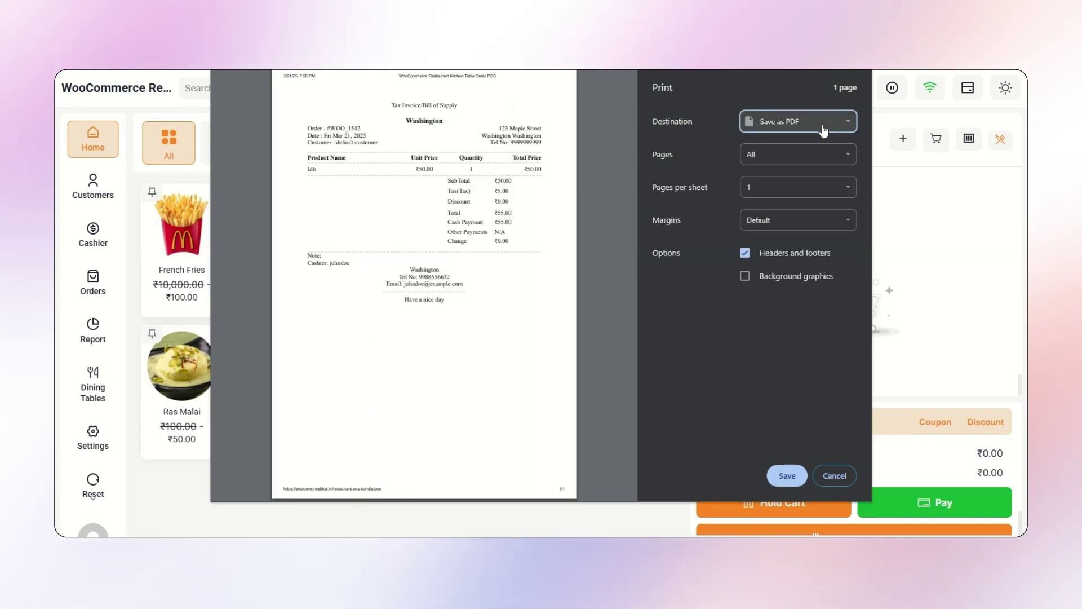
left_click(834, 477)
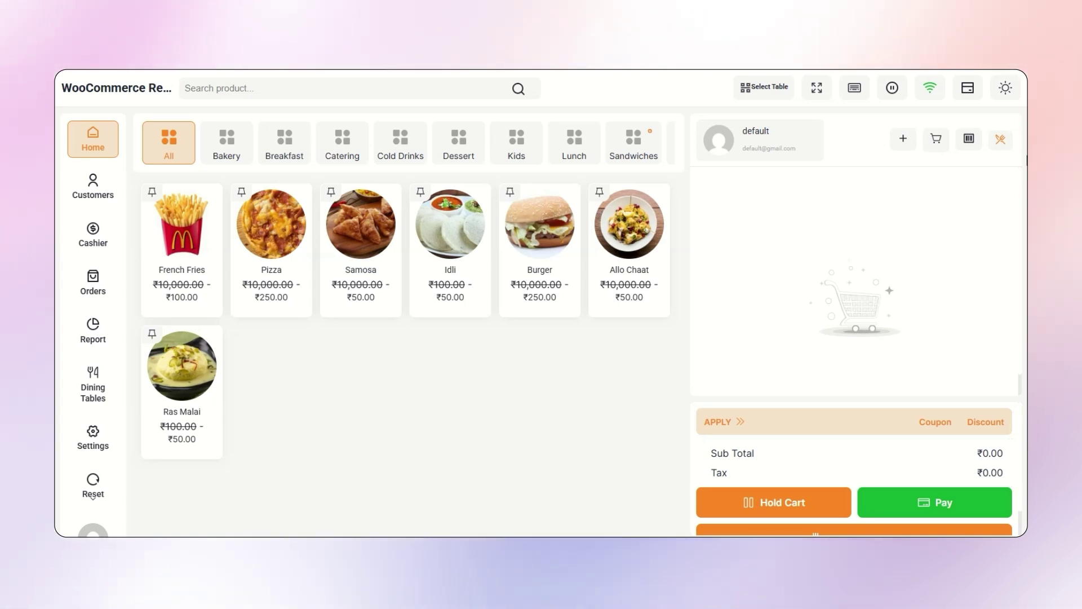
- Switch the order to dine-in mode, then back to take-away
left_click(1001, 141)
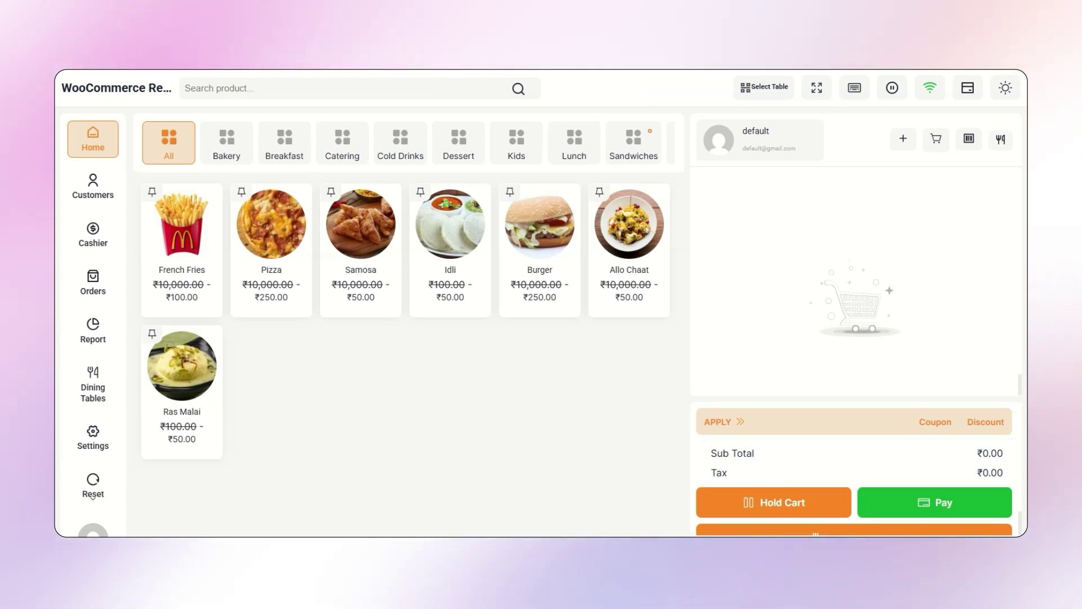
left_click(1004, 142)
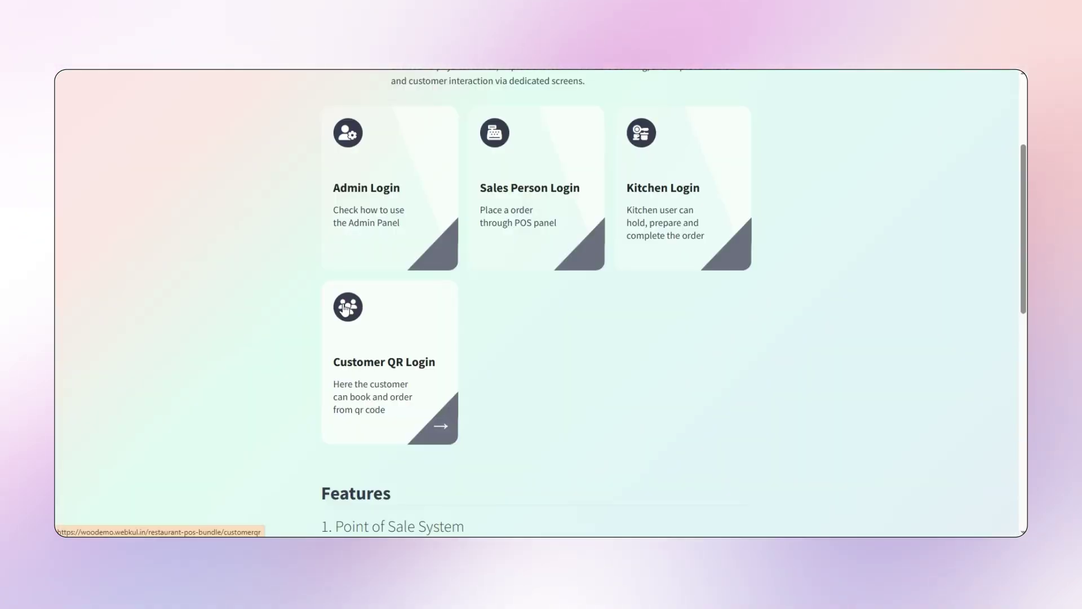
- Scroll up the demo page toward the login cards
scroll(345, 311, "up", 1)
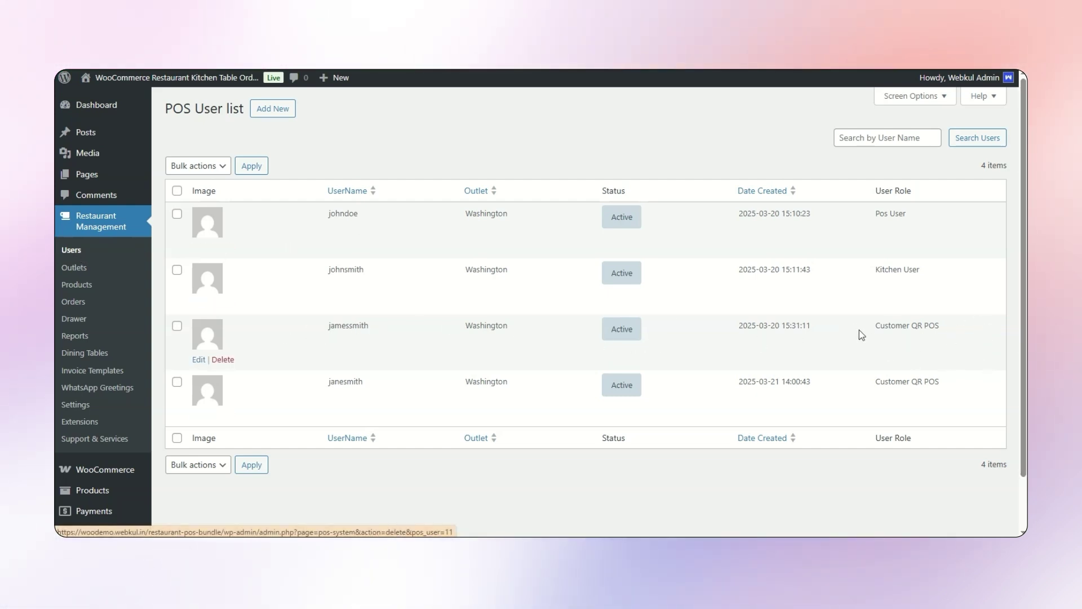
- Highlight the Customer QR POS role, then manage the Washington outlet from the Outlets list
left_click_drag(862, 335, 961, 322)
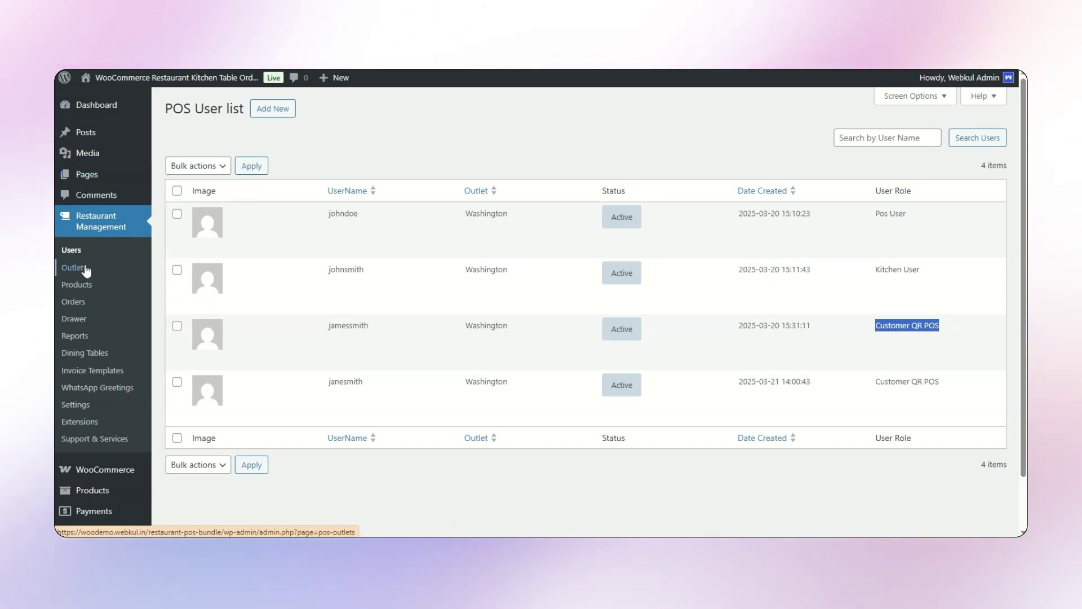
left_click(86, 270)
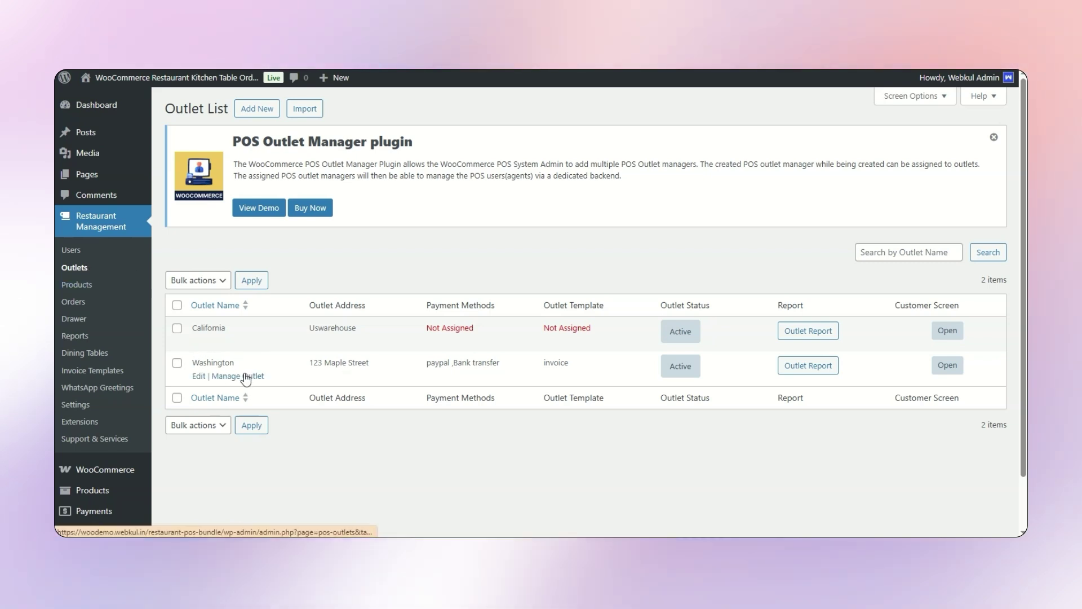
left_click(246, 377)
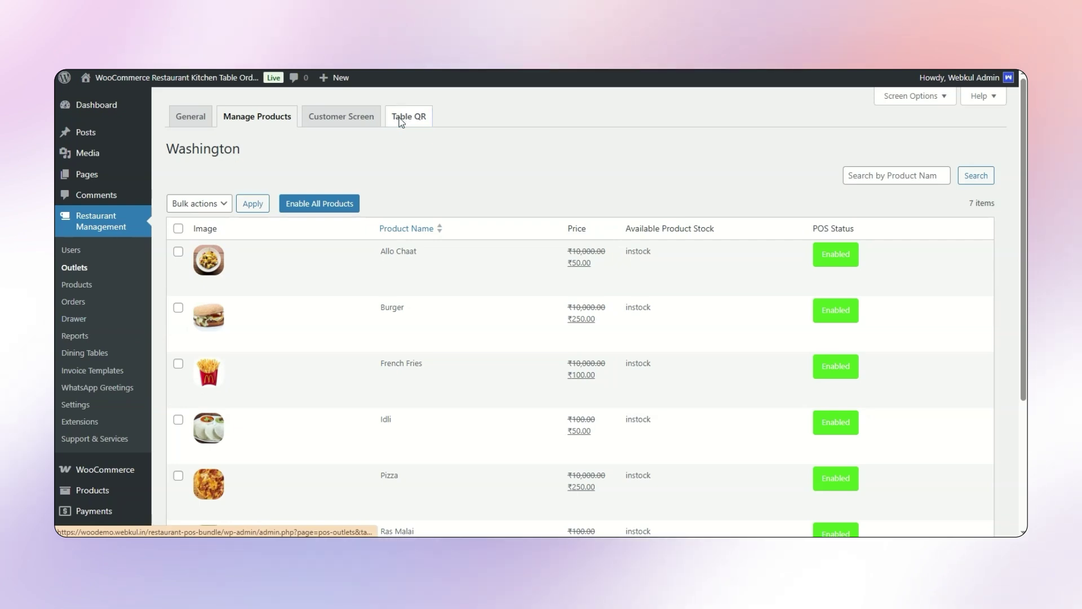
- Browse the Washington outlet's Table QR codes (Family, Couple, big table) and start a screen snip
left_click(424, 115)
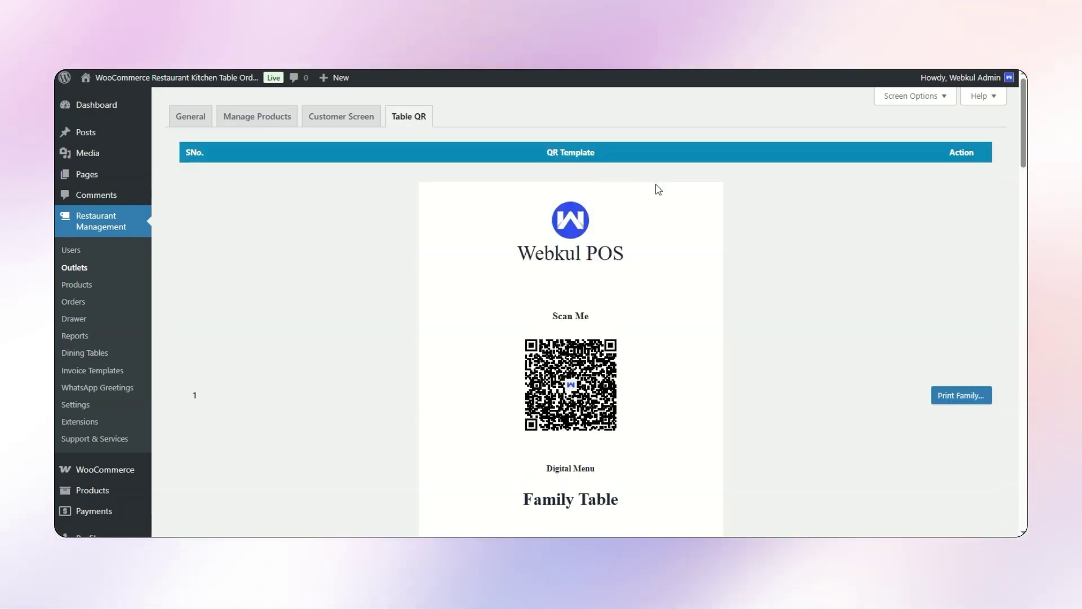
scroll(636, 335, "down", 8)
scroll(636, 334, "up", 10)
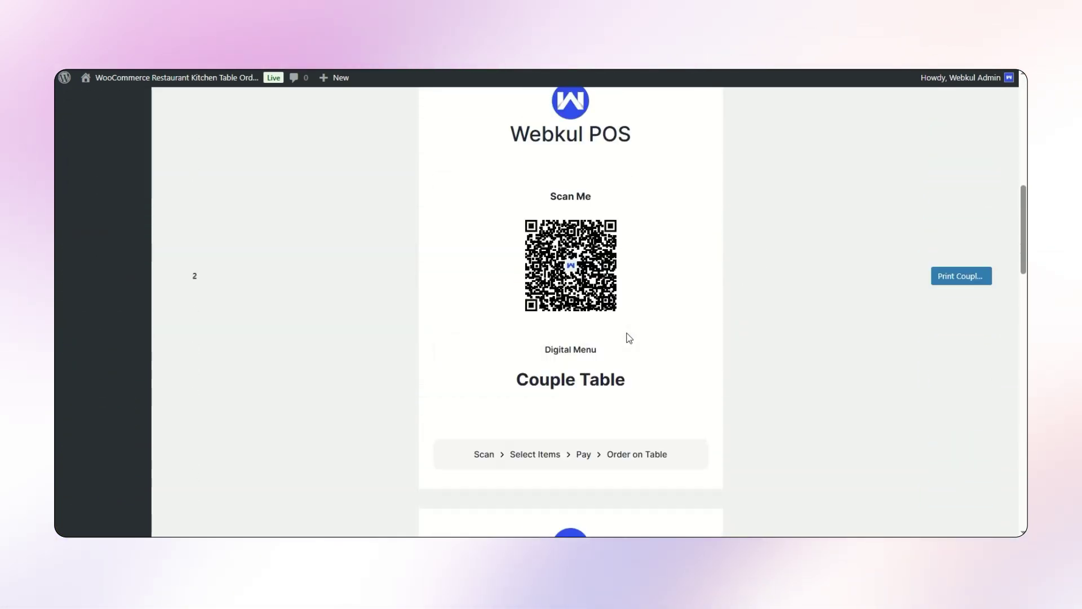
scroll(568, 325, "down", 2)
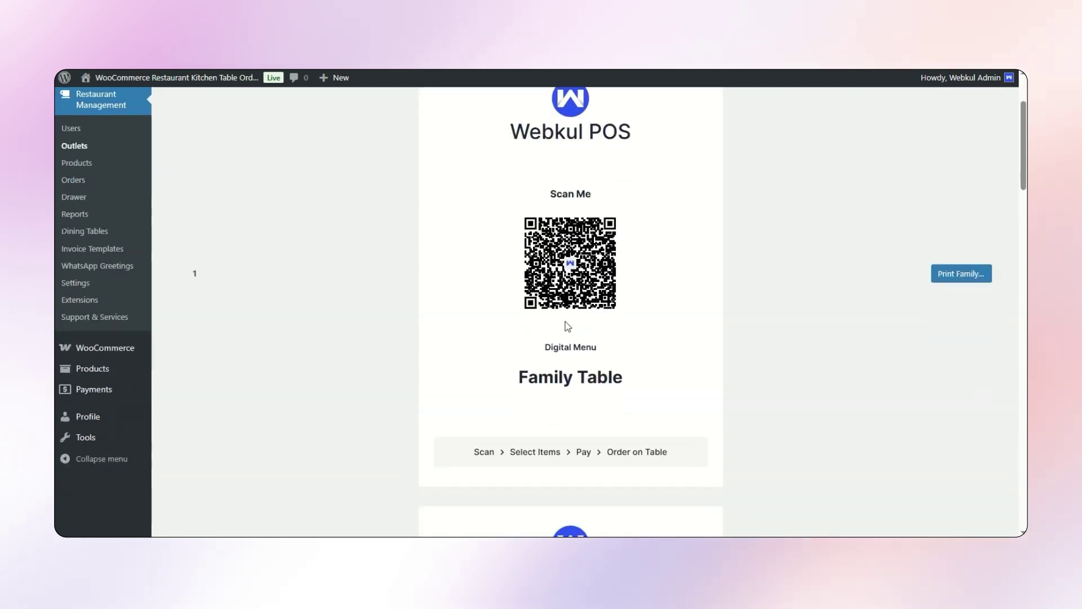
scroll(507, 310, "down", 1)
scroll(548, 327, "down", 15)
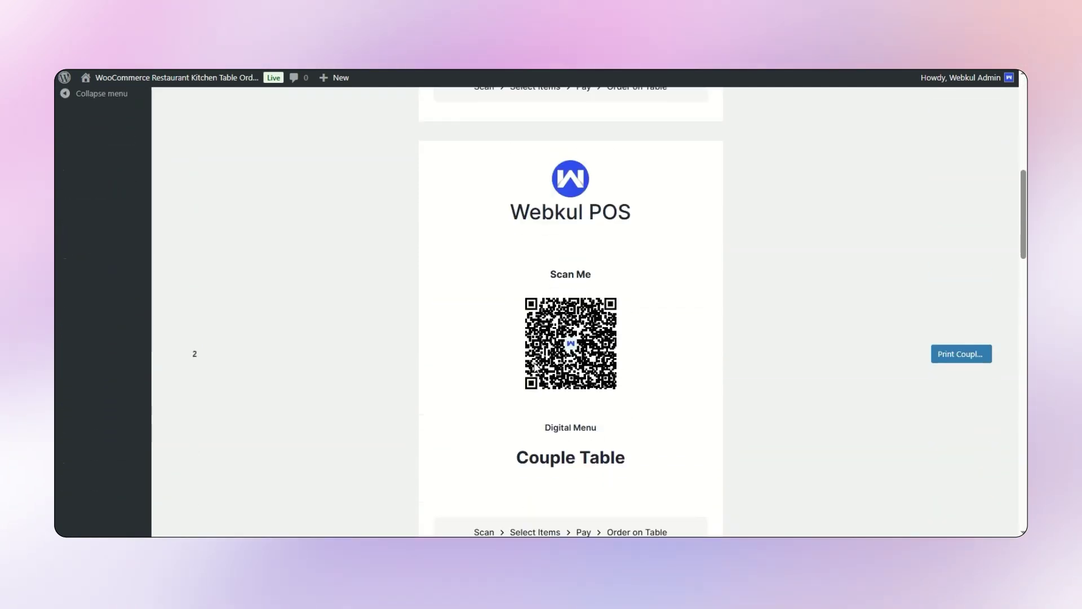
scroll(615, 432, "down", 5)
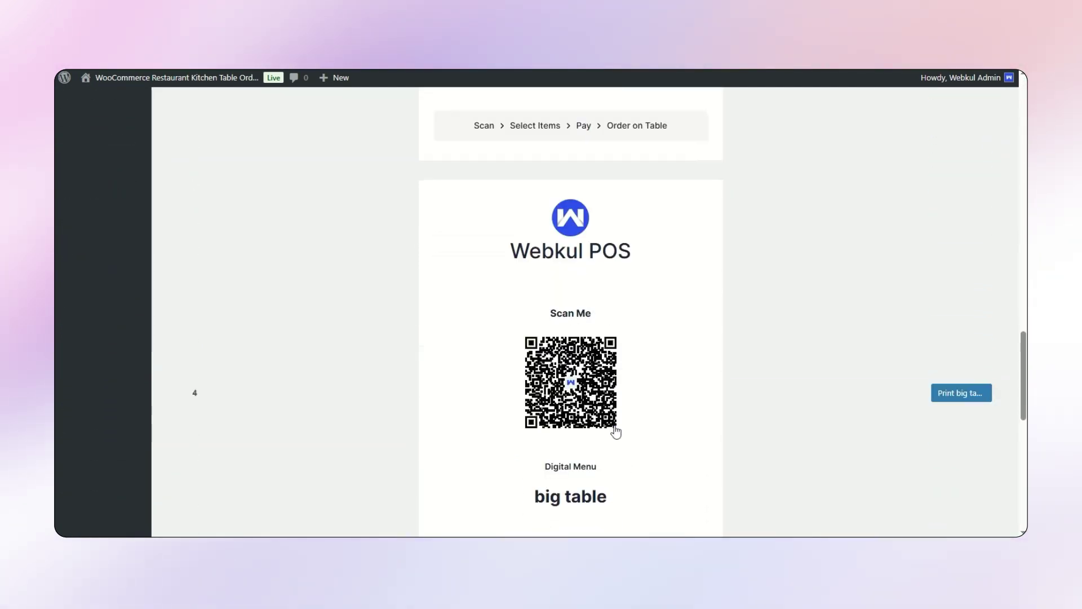
scroll(615, 430, "up", 5)
scroll(615, 425, "up", 10)
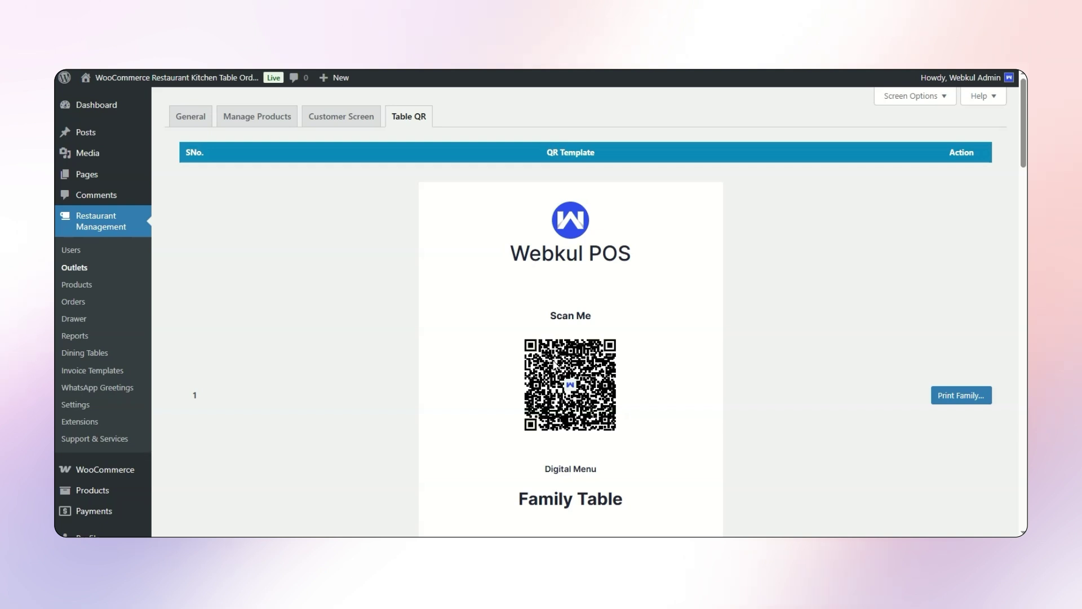
scroll(555, 363, "down", 2)
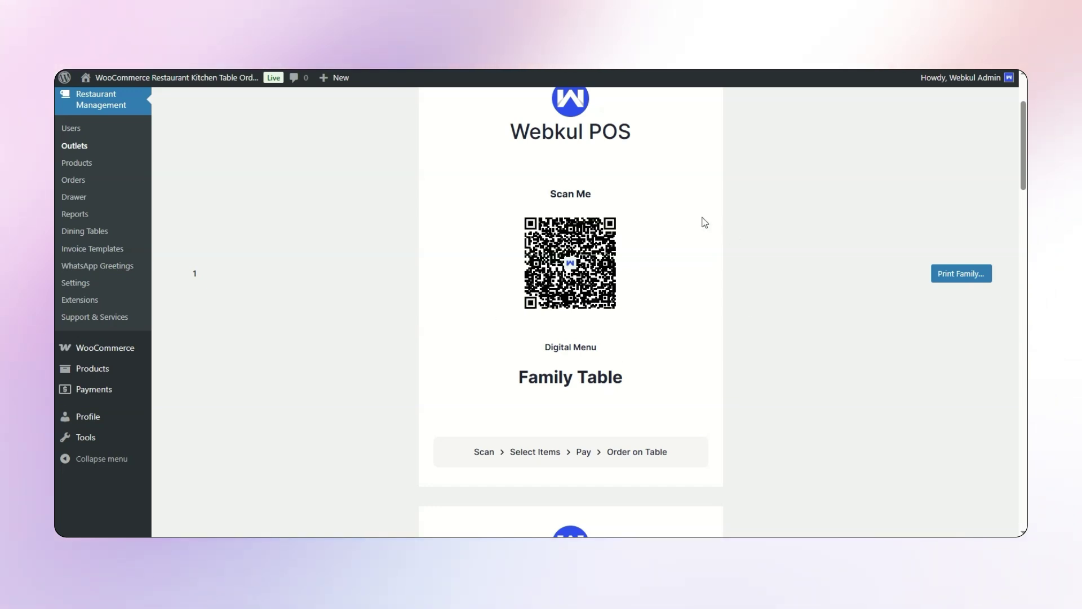
key("super+shift+s")
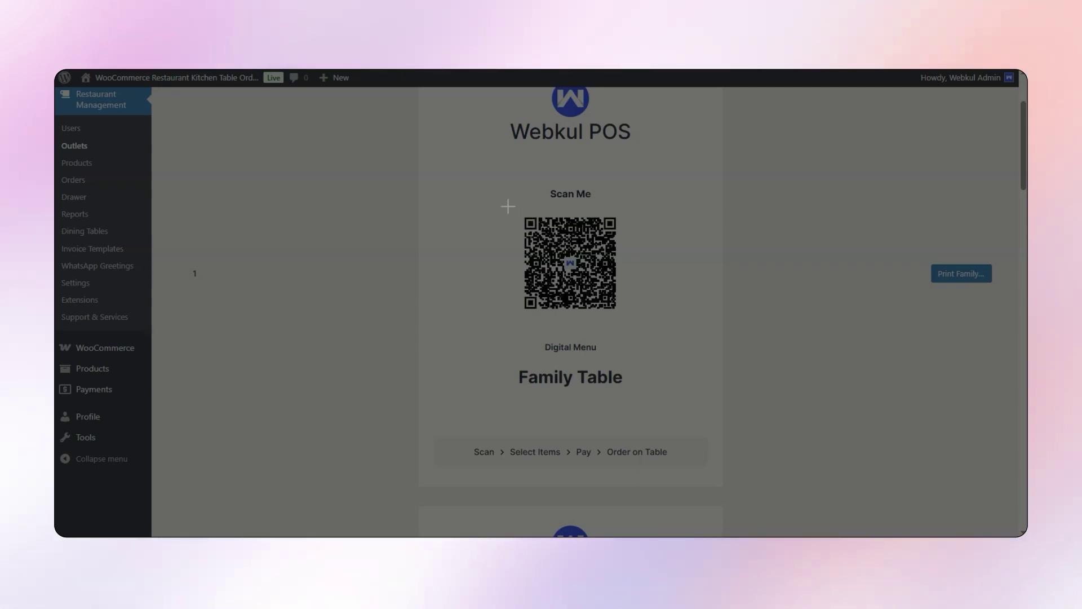
- Snip the Family Table QR code and paste it into Google Lens to follow its link
left_click_drag(501, 197, 655, 333)
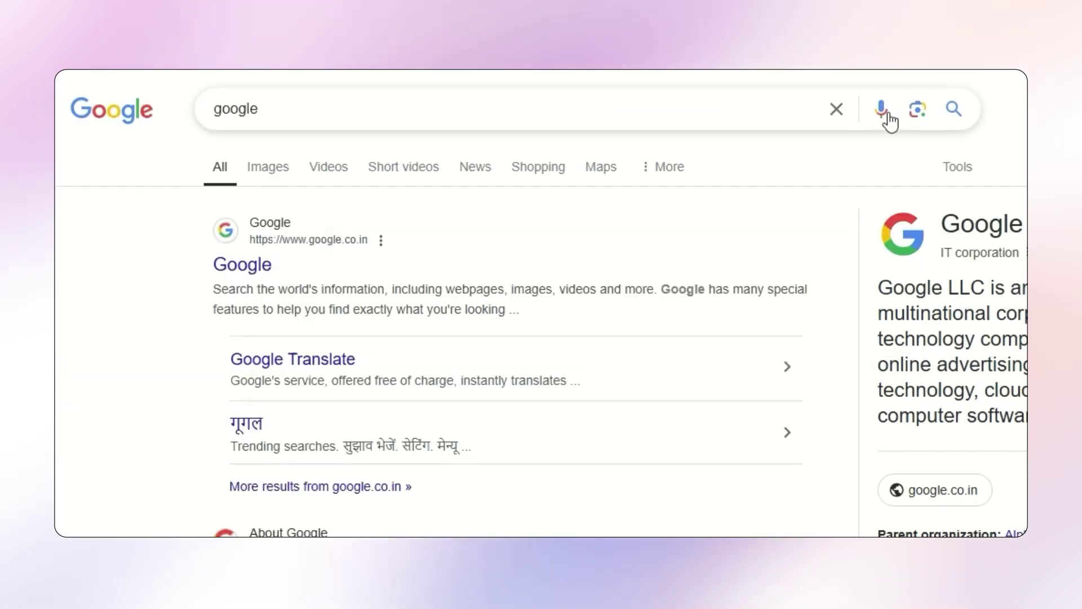
left_click(918, 109)
left_click(331, 358)
key("ctrl+v")
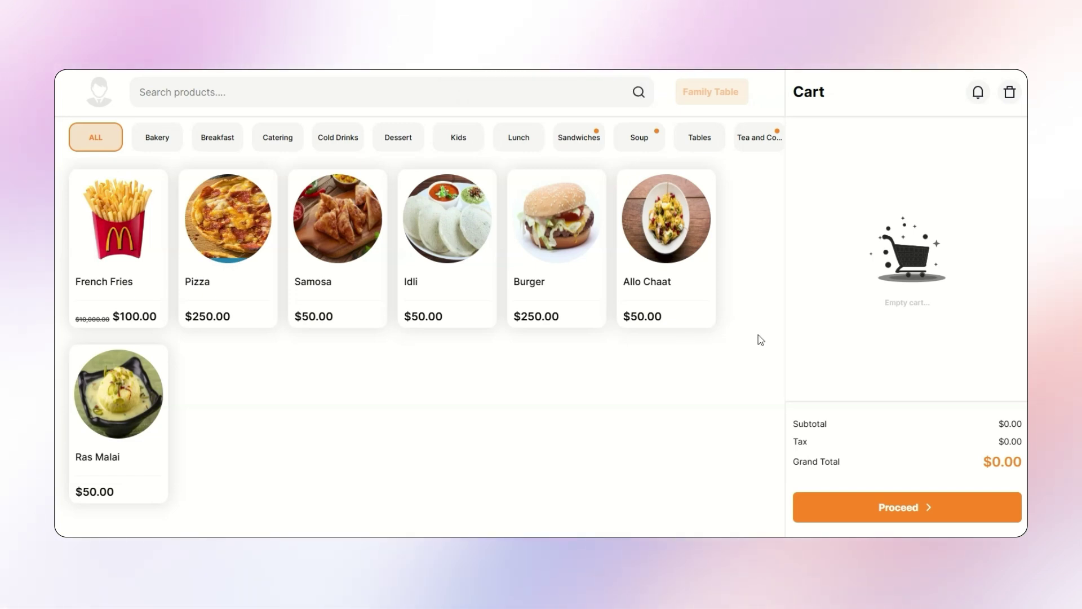
- Add Burger, Allo Chaat, Idli and Samosa to the Family Table cart and proceed to checkout
left_click(568, 218)
left_click(666, 220)
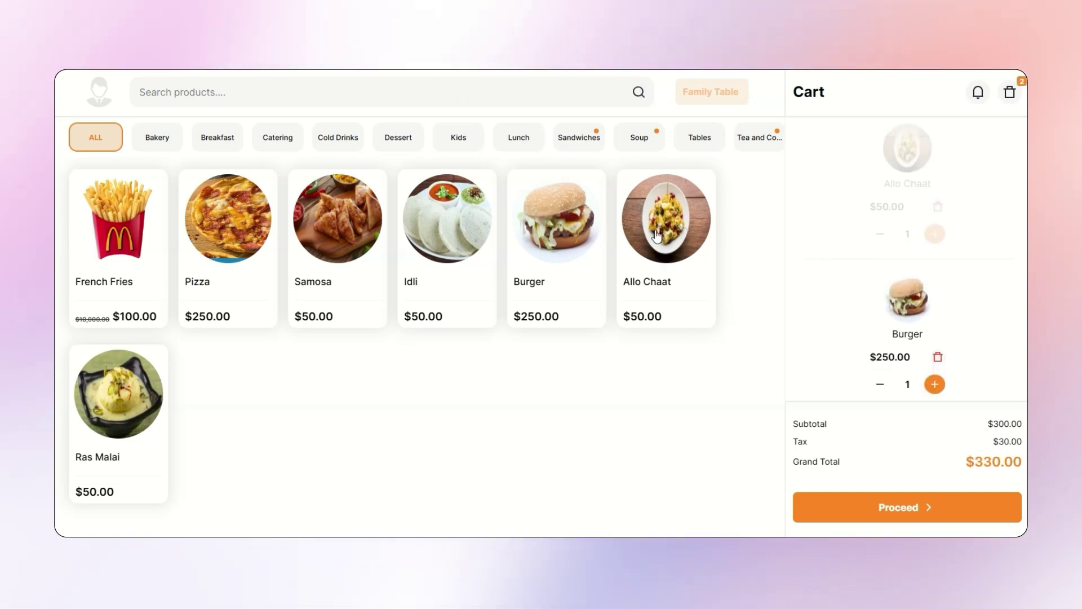
left_click(447, 220)
left_click(345, 244)
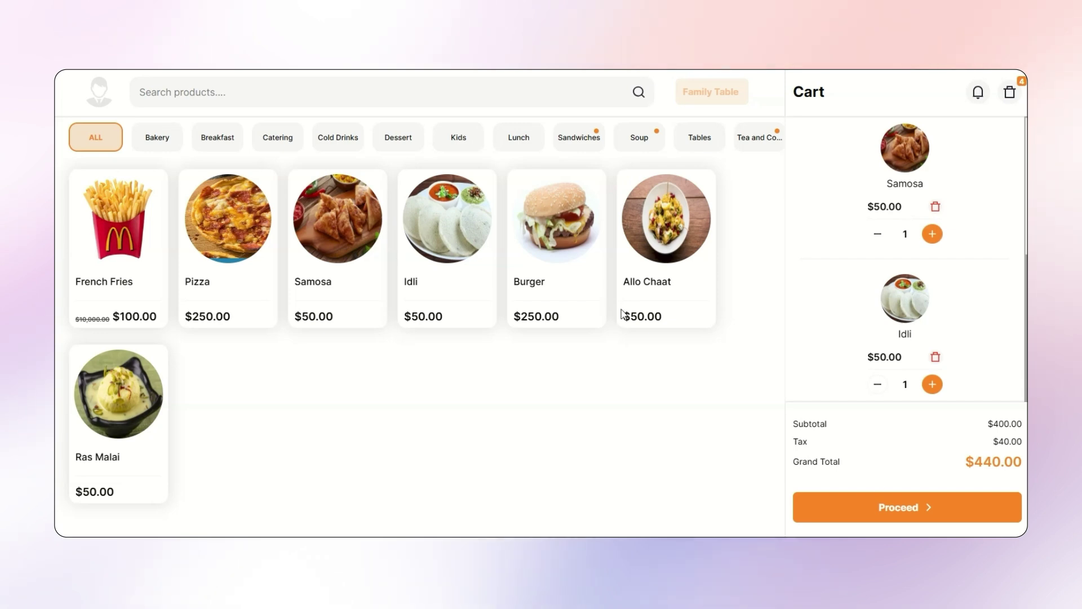
left_click(946, 514)
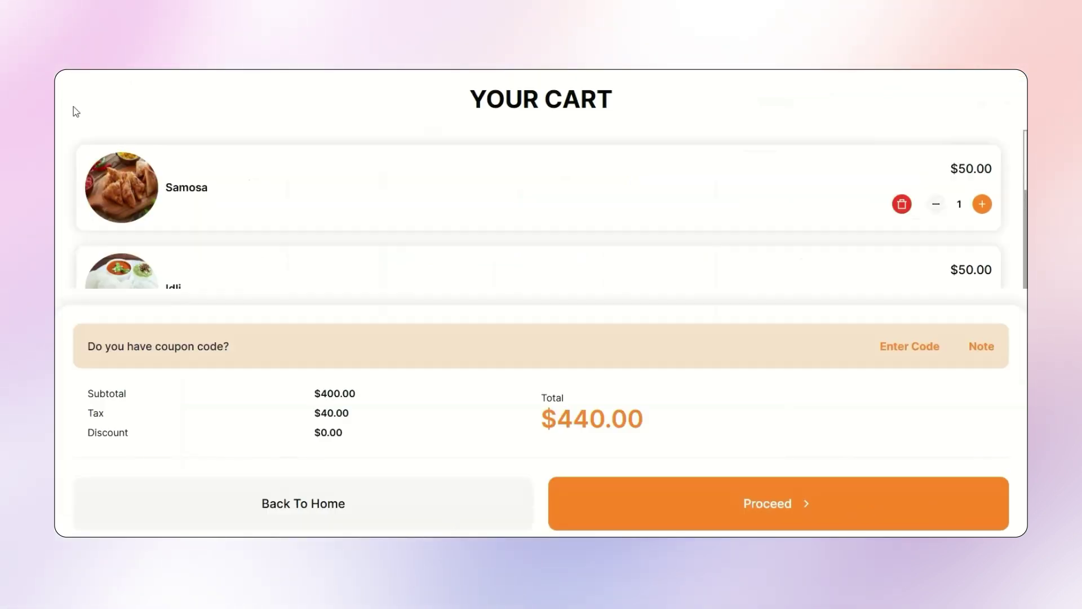
scroll(766, 271, "down", 5)
left_click(758, 500)
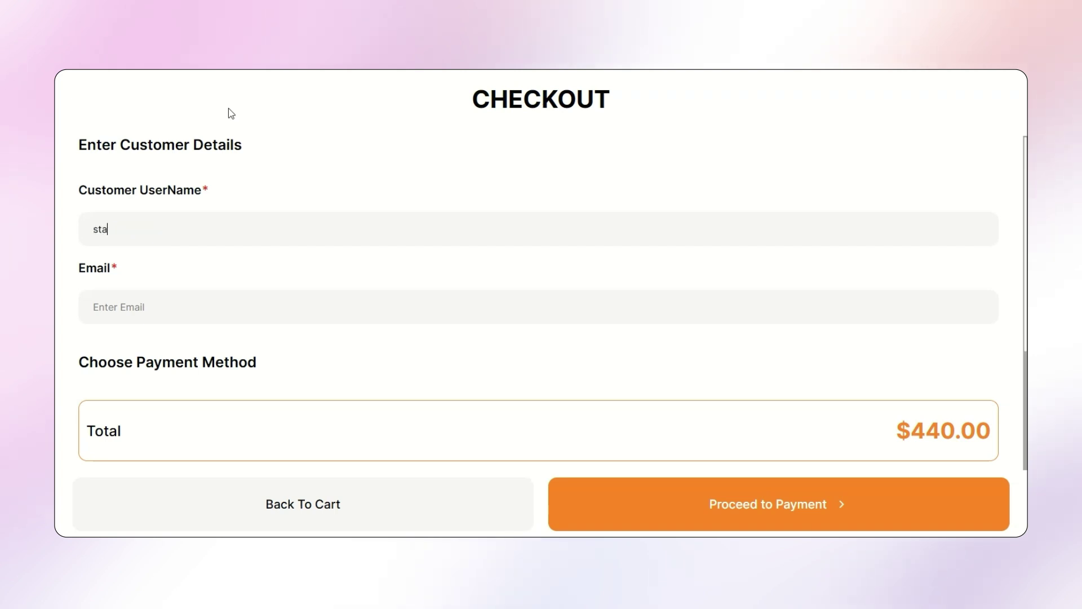
- Enter the customer's username and e-mail, submit the ₹440 order, and check the POS orders list
type("stanleee")
left_click(123, 294)
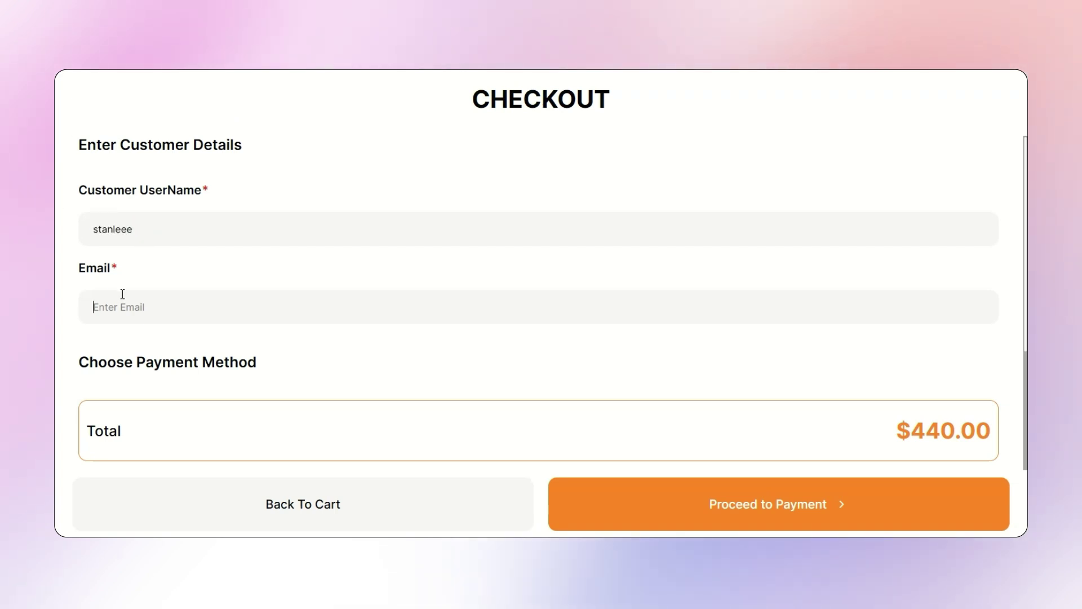
type("stanleee")
type("@example.com")
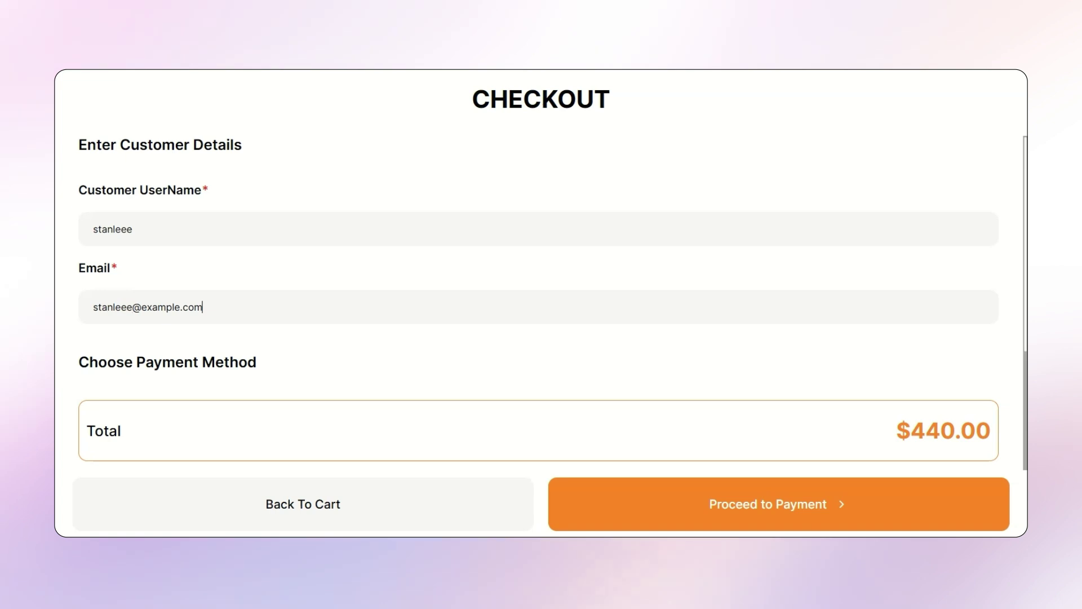
left_click(795, 487)
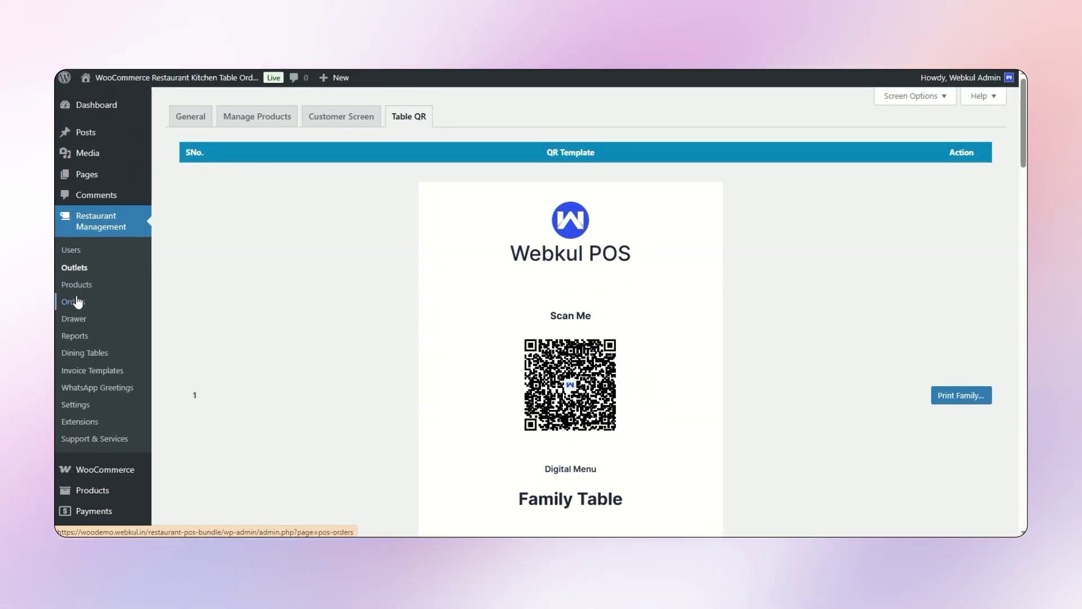
left_click(73, 302)
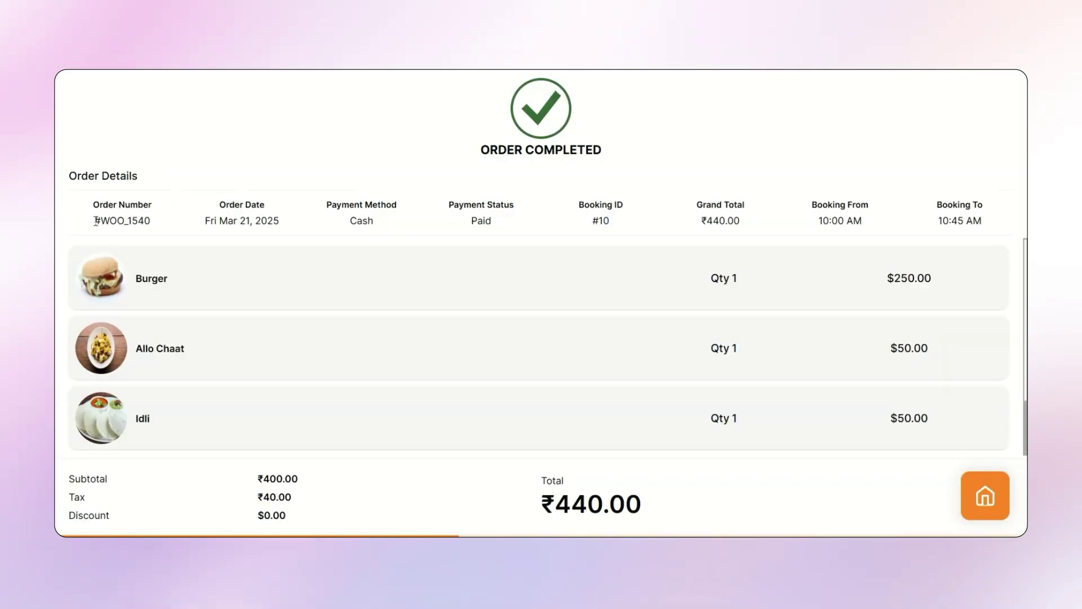
left_click_drag(96, 220, 173, 220)
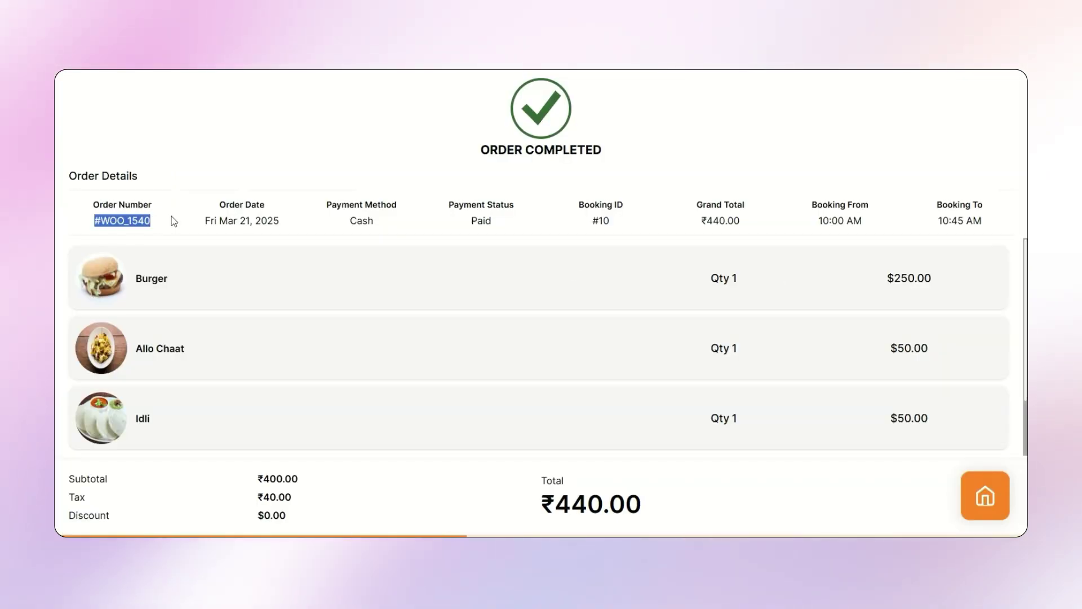
left_click(175, 222)
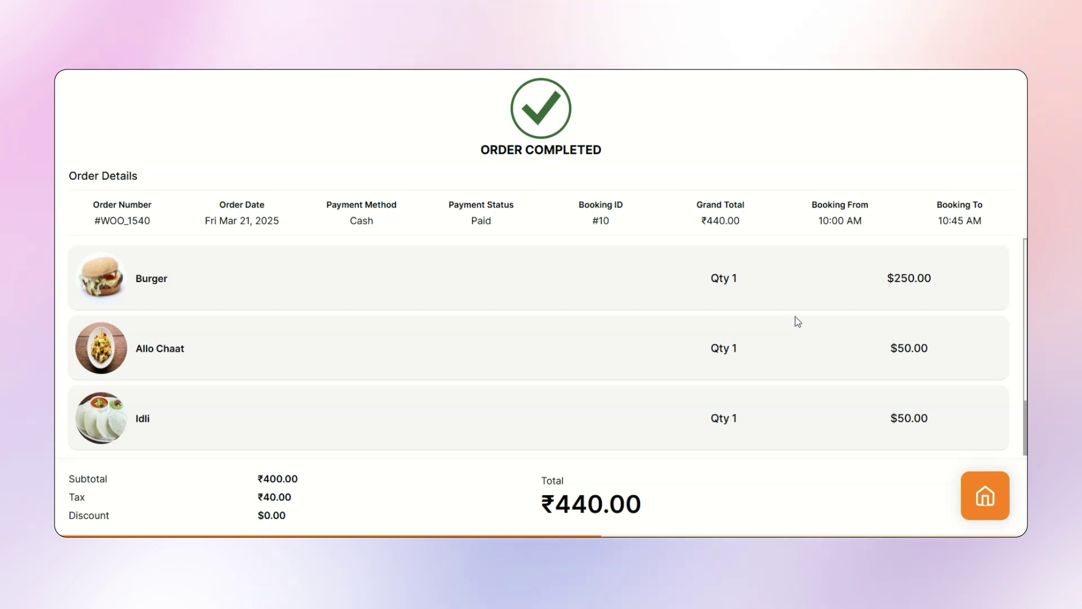
scroll(797, 319, "down", 2)
left_click_drag(481, 506, 637, 492)
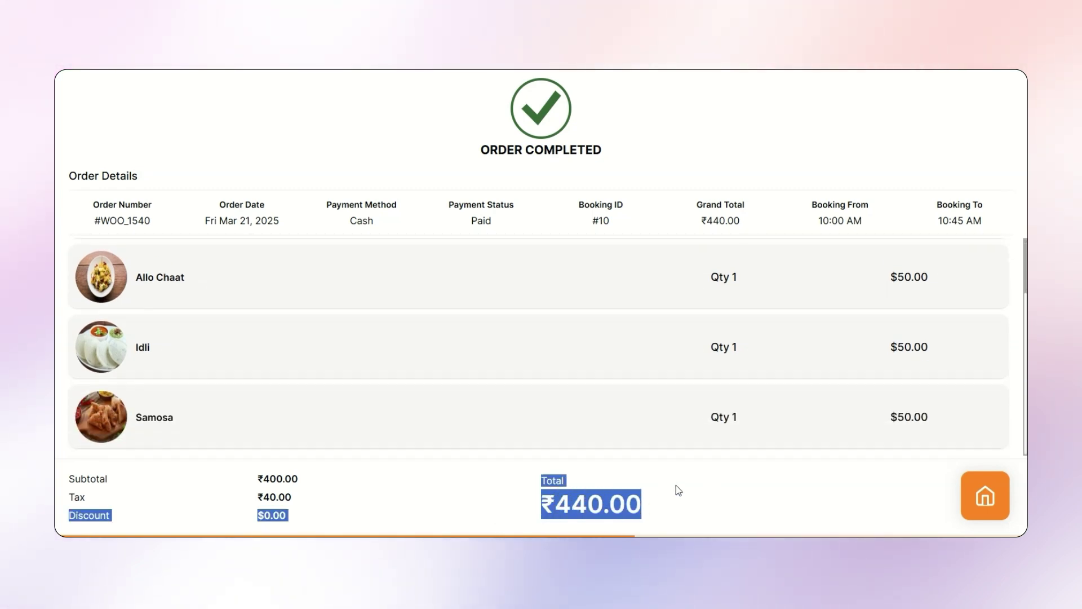